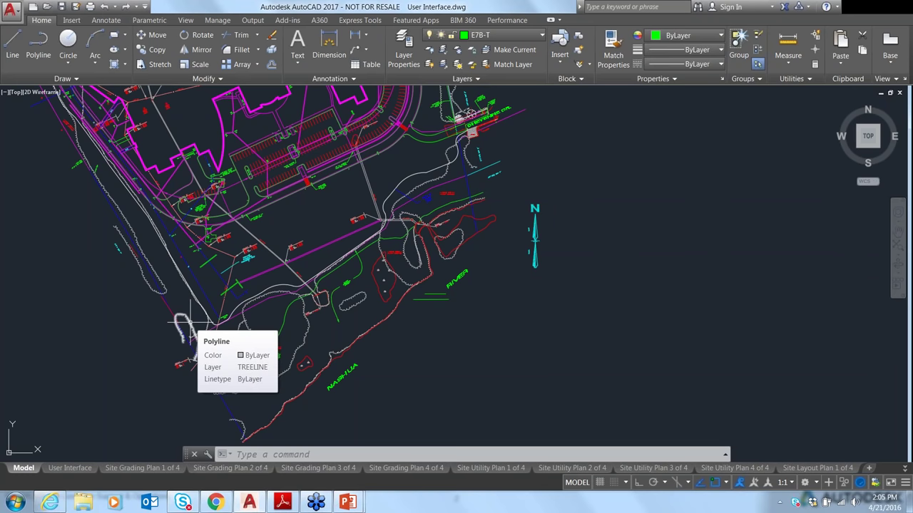
# Open the program's Help and search it for "erase"
pyautogui.press('F1')
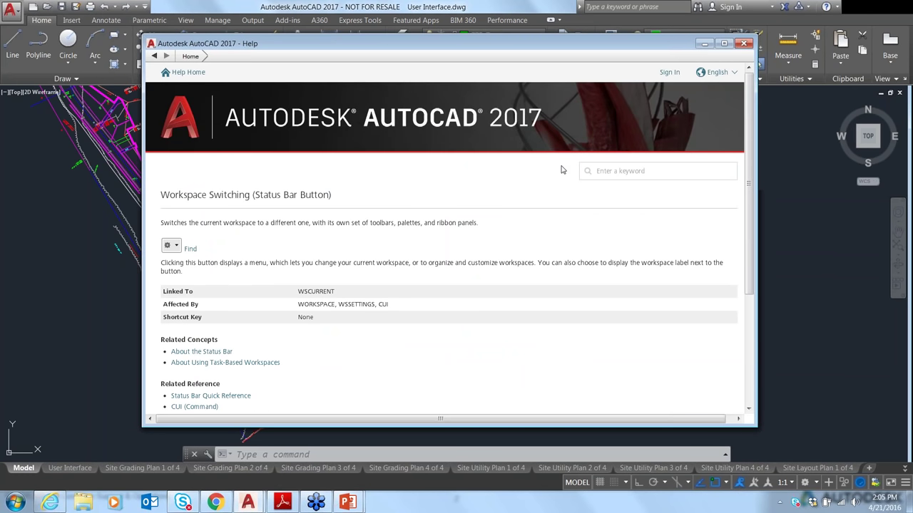
pyautogui.click(621, 171)
pyautogui.write('erase')
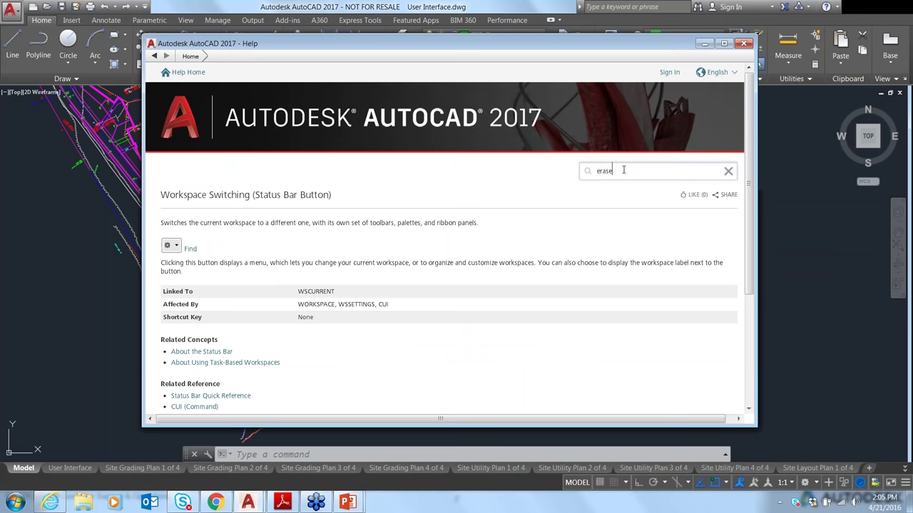
pyautogui.press('Return')
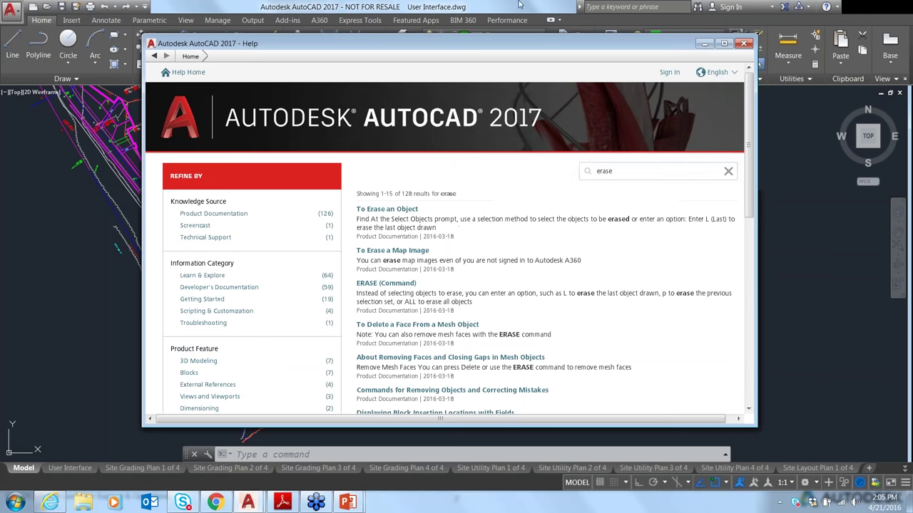
# Open the ERASE (Command) article and have Help point out where the Erase tool is in the interface
pyautogui.moveTo(497, 51); pyautogui.dragTo(475, 133)
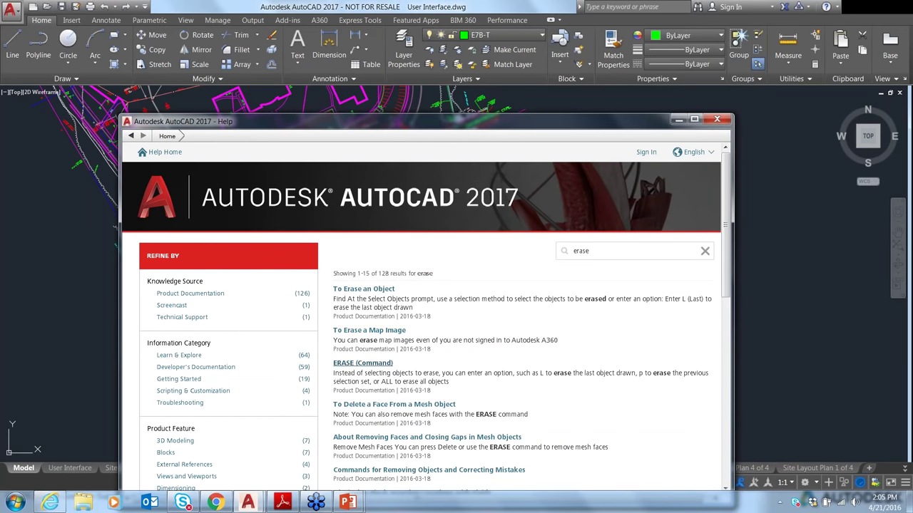
pyautogui.click(363, 363)
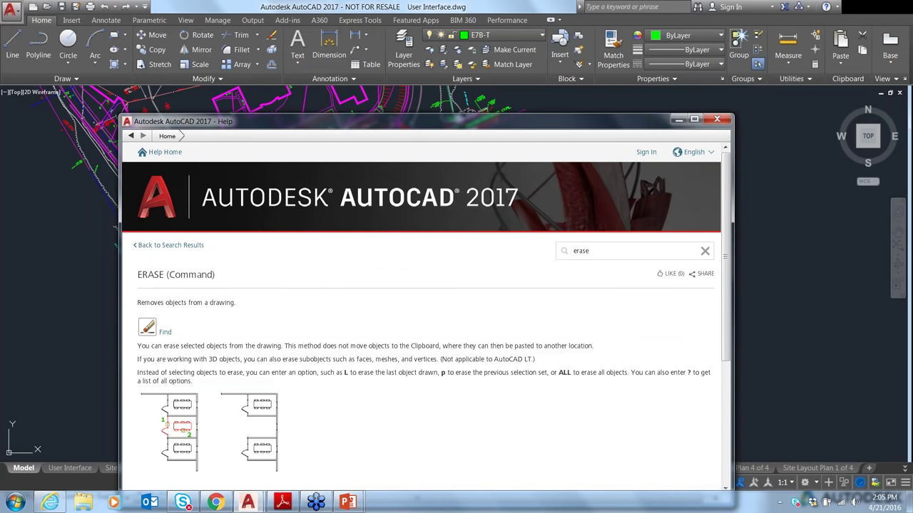
pyautogui.click(164, 331)
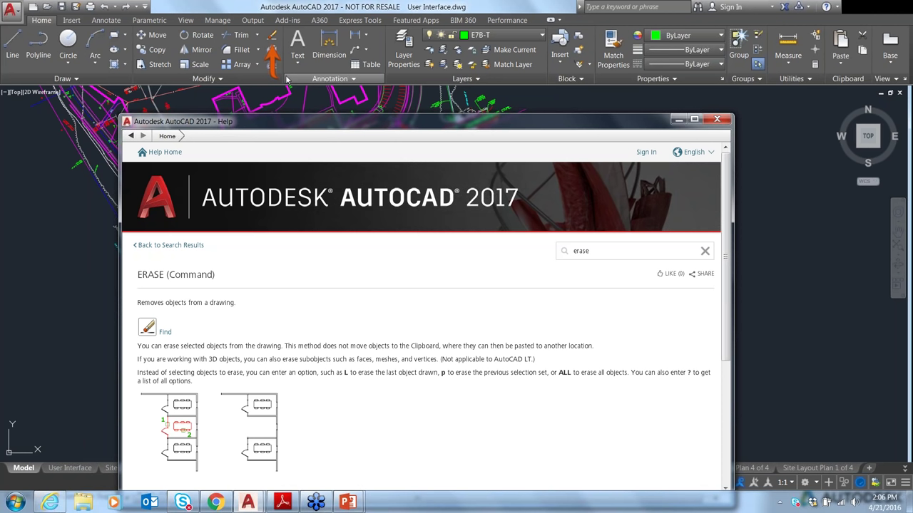
# Search the Help for "repair", look through the results and their filter categories, and close Help
pyautogui.doubleClick(607, 253)
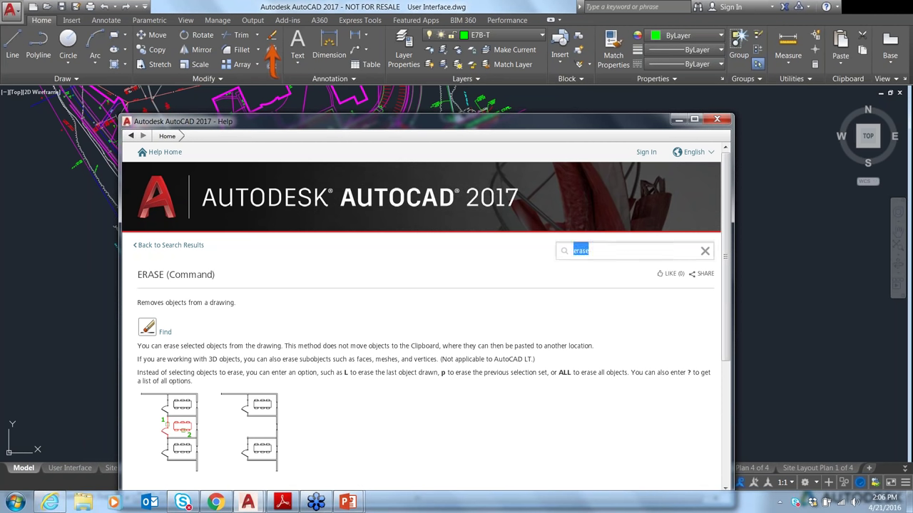
pyautogui.write('repair')
pyautogui.press('Return')
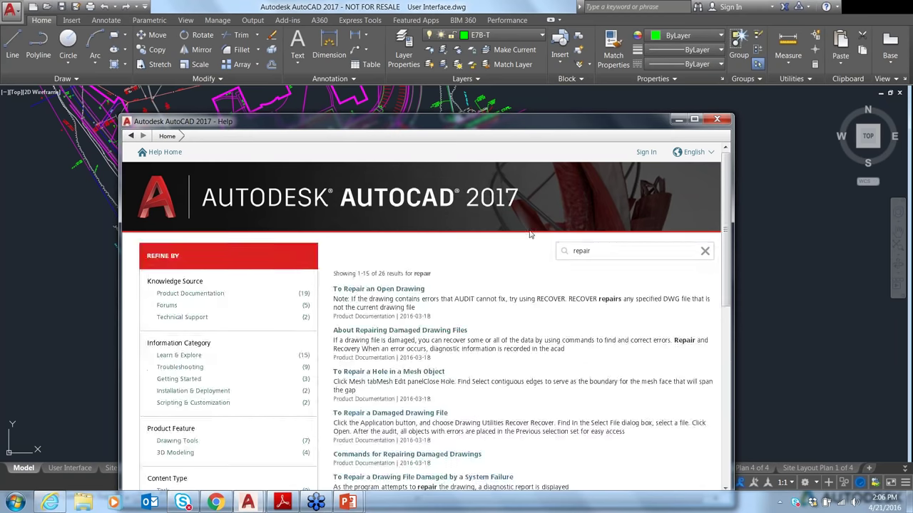
pyautogui.moveTo(490, 126); pyautogui.dragTo(487, 53)
pyautogui.moveTo(721, 116); pyautogui.dragTo(726, 151)
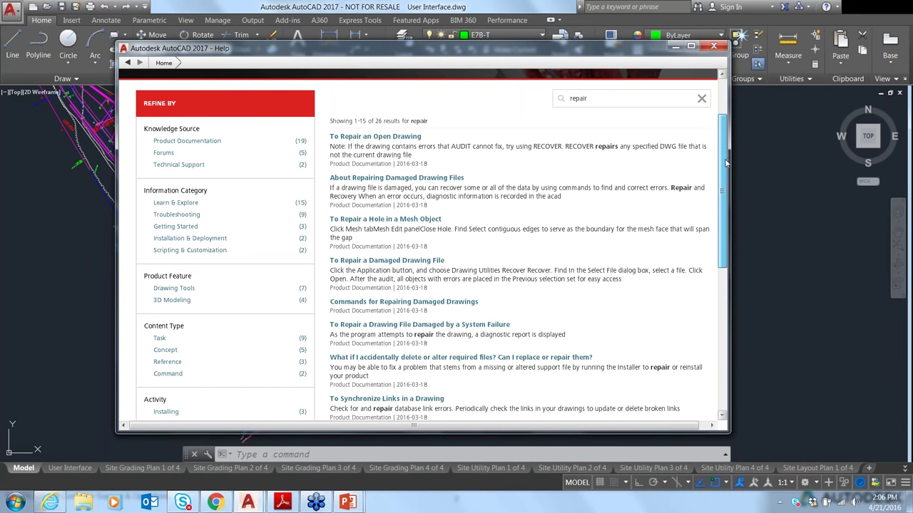
pyautogui.scroll(-1, 726, 164)
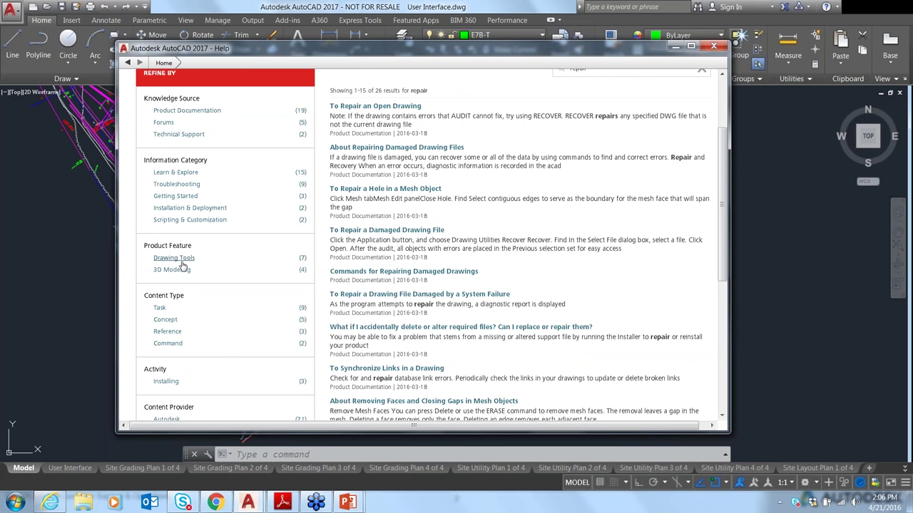
pyautogui.click(714, 47)
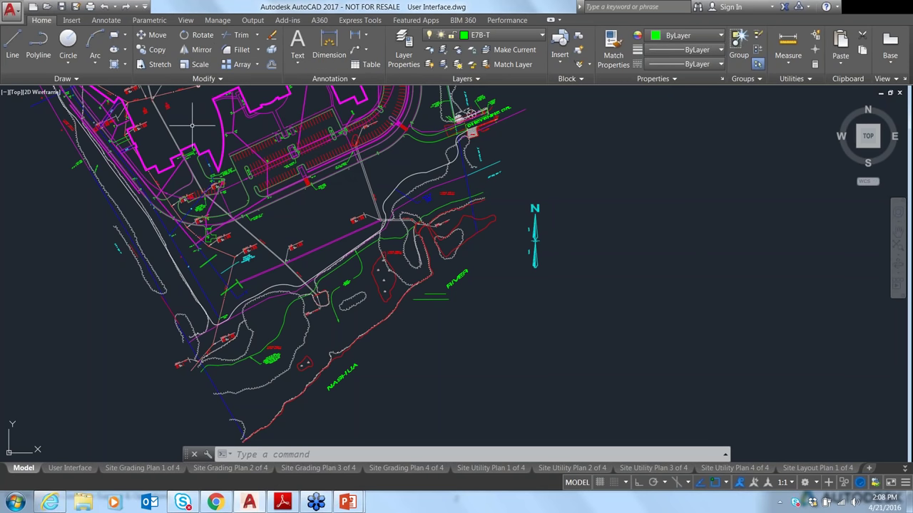
# In the Options display settings, set the delay for extended ToolTips to 0 seconds and apply the change
pyautogui.write('option')
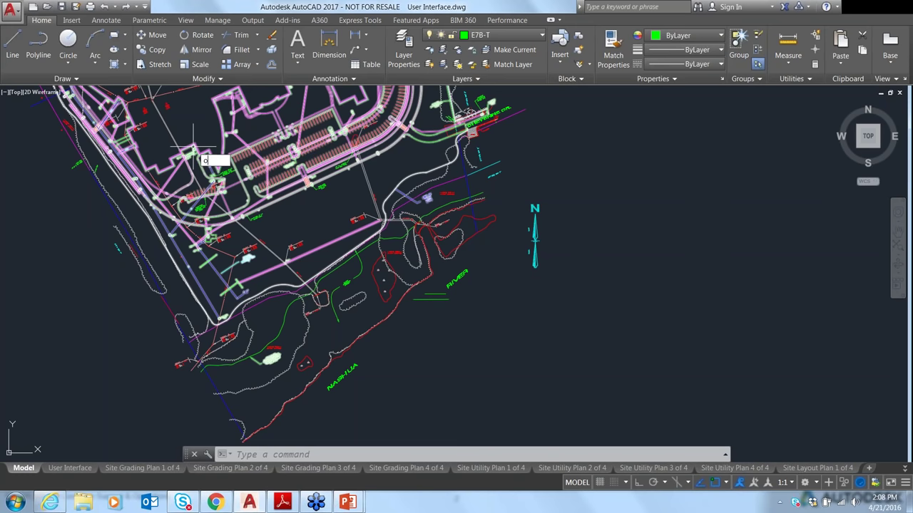
pyautogui.press('Return')
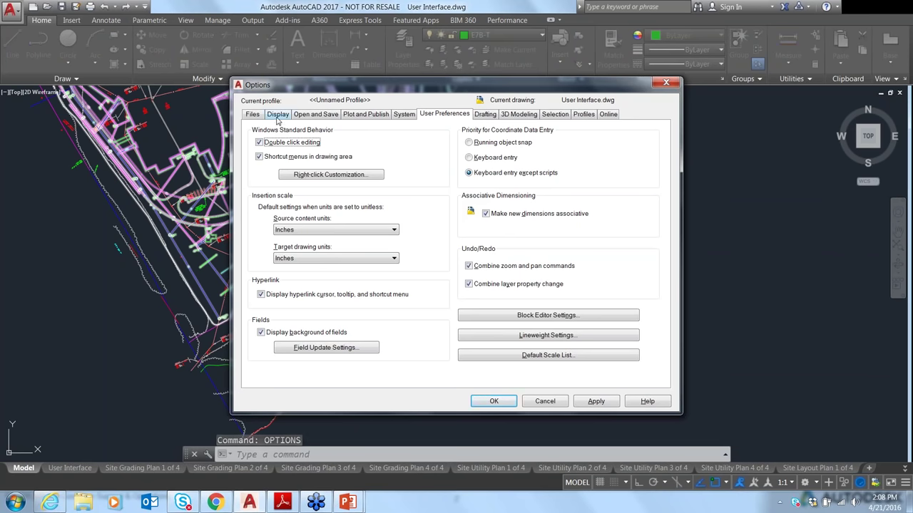
pyautogui.click(278, 118)
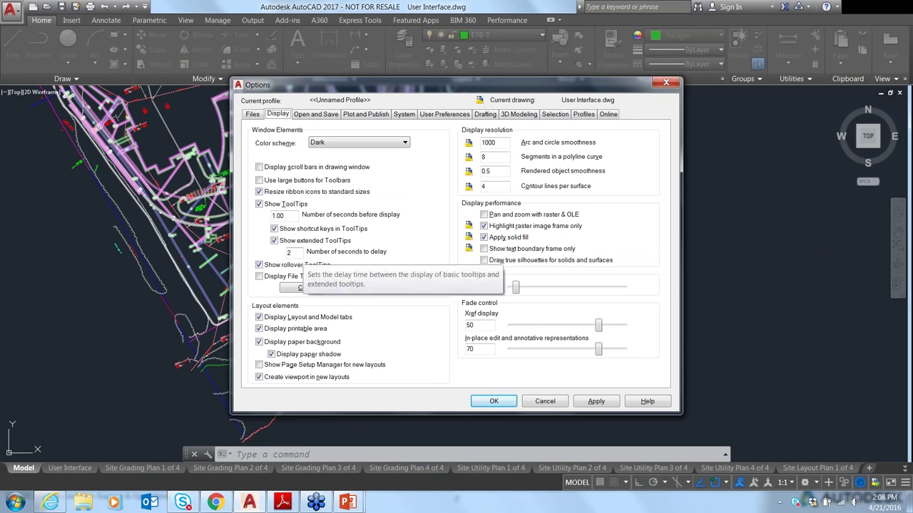
pyautogui.doubleClick(289, 253)
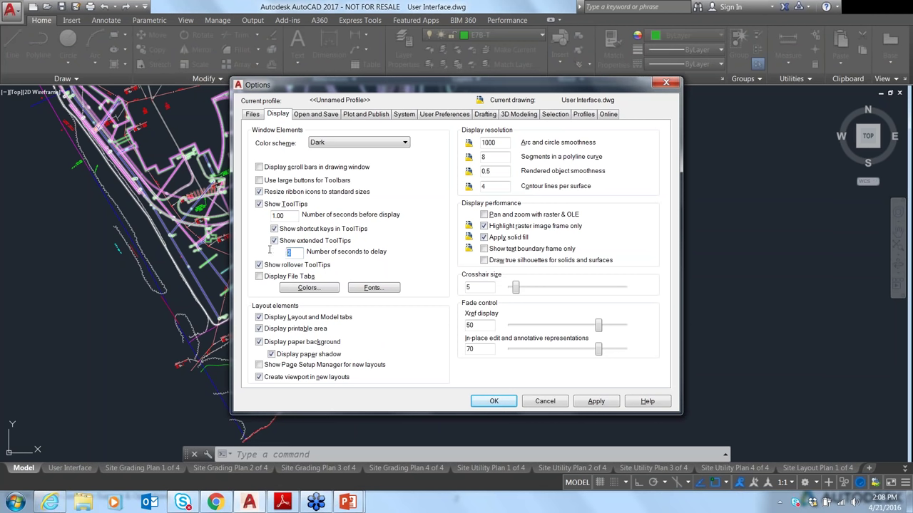
pyautogui.write('0')
pyautogui.click(596, 401)
pyautogui.click(493, 401)
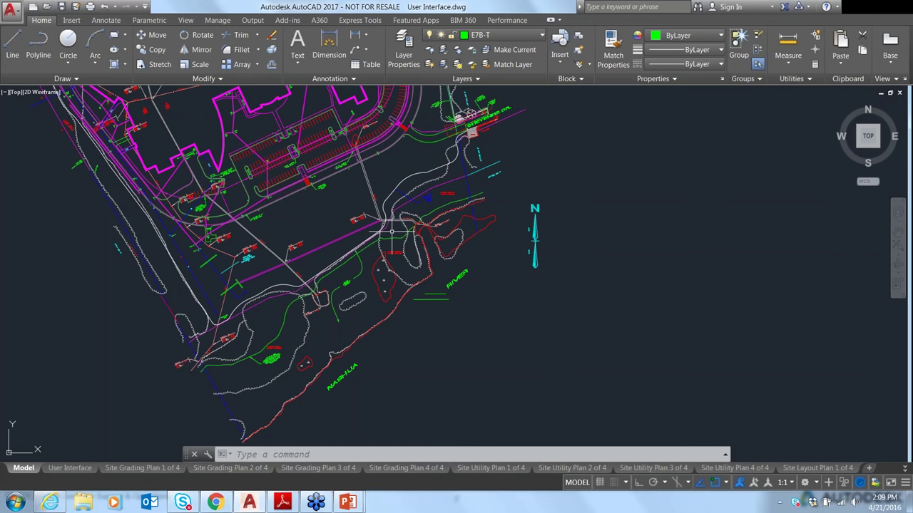
# Browse the Insert block gallery and enlarge it to show four block previews per row
pyautogui.click(391, 183)
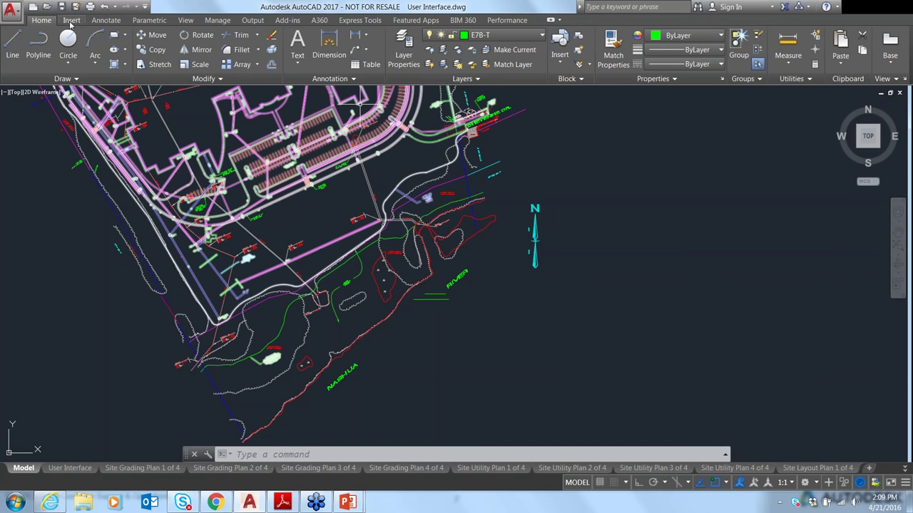
pyautogui.click(71, 21)
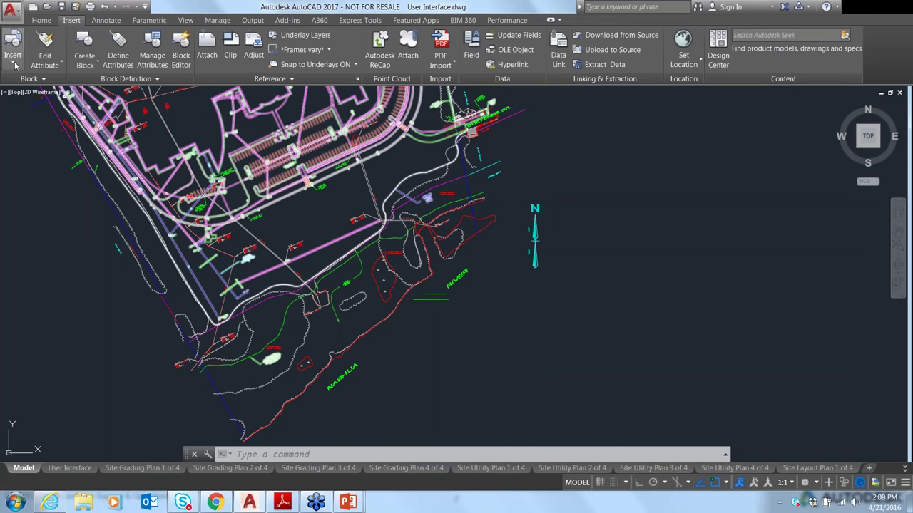
pyautogui.click(15, 65)
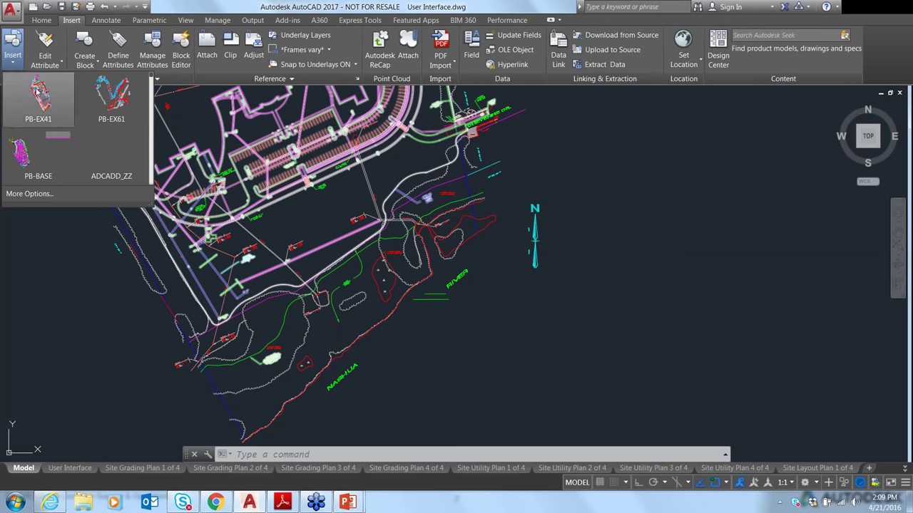
pyautogui.moveTo(153, 84)
pyautogui.mouseDown()
pyautogui.moveTo(152, 127)
pyautogui.moveTo(154, 80)
pyautogui.mouseUp()
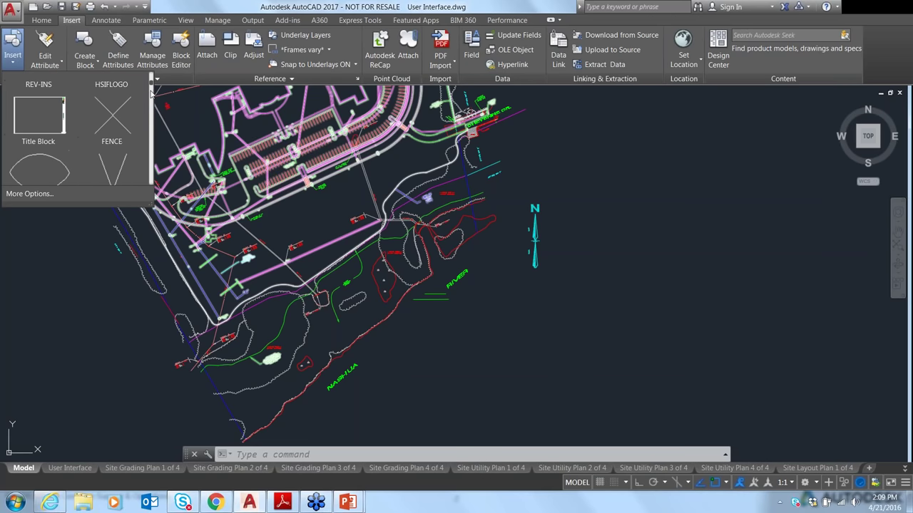
pyautogui.scroll(-1, 134, 164)
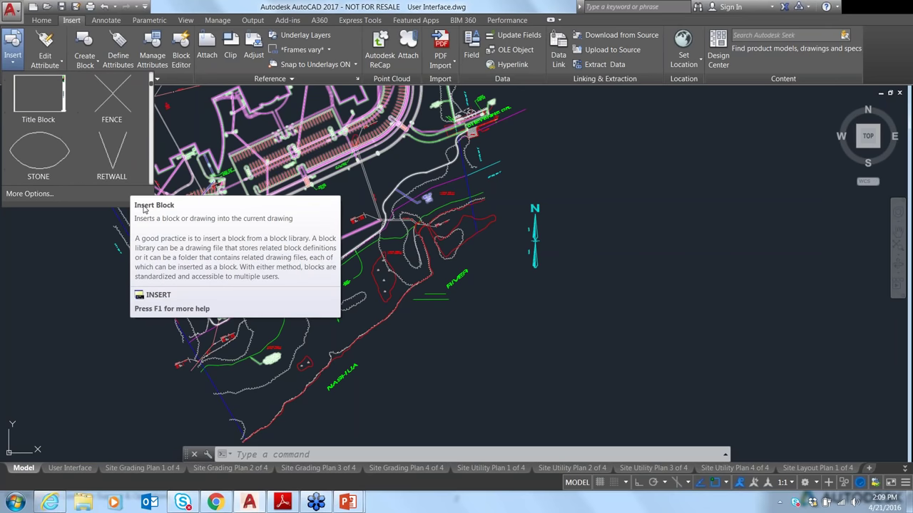
pyautogui.moveTo(153, 206); pyautogui.dragTo(299, 263)
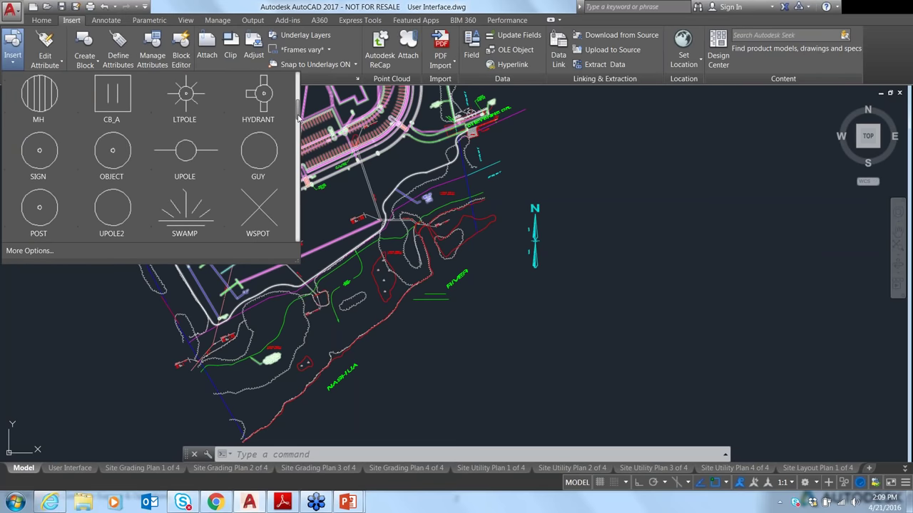
pyautogui.moveTo(299, 114)
pyautogui.mouseDown()
pyautogui.moveTo(297, 94)
pyautogui.moveTo(296, 132)
pyautogui.mouseUp()
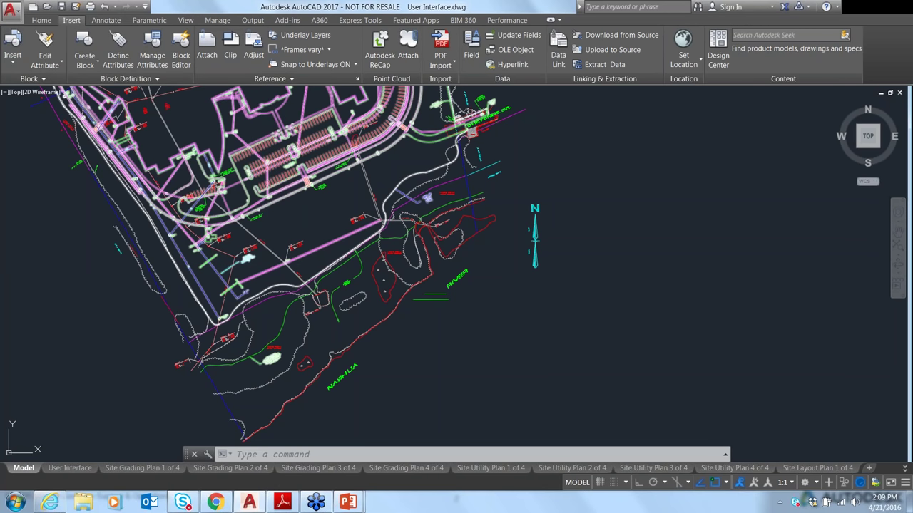
# Turn off the block preview gallery by setting the GALLERYVIEW system variable to 0
pyautogui.write('galleryview')
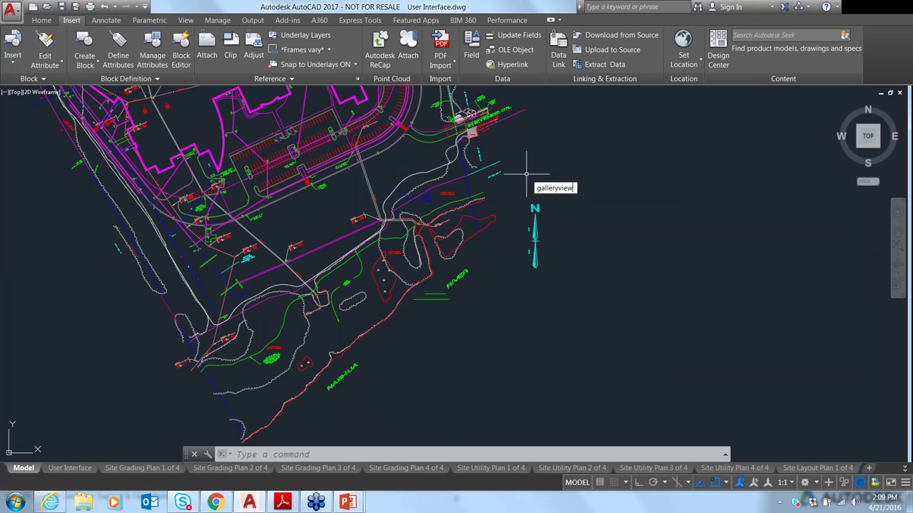
pyautogui.press('Return')
pyautogui.write('0')
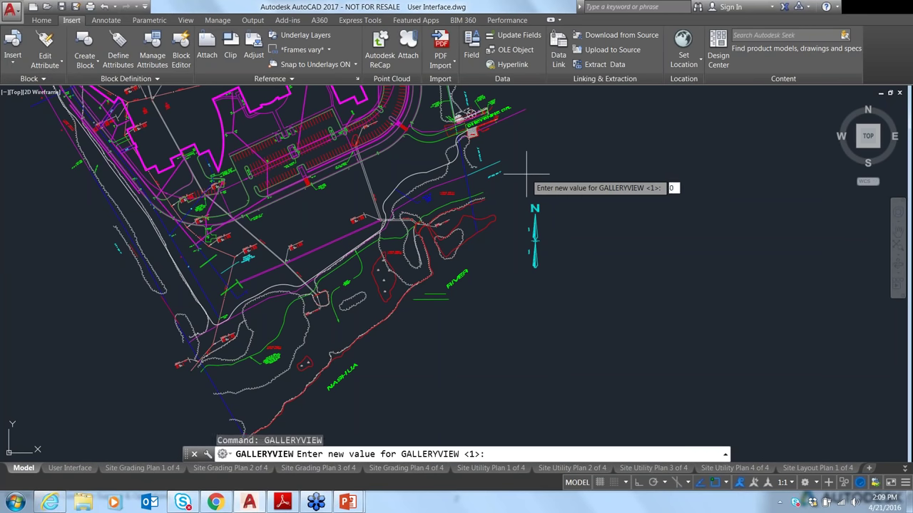
pyautogui.press('Return')
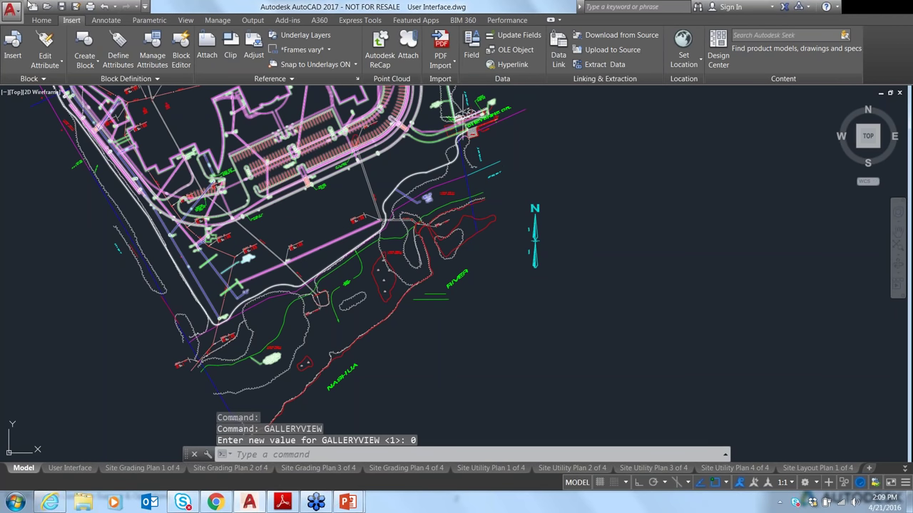
# Preview the HSIFLOGO block in an enlarged Insert dialog and leave without inserting it
pyautogui.click(13, 44)
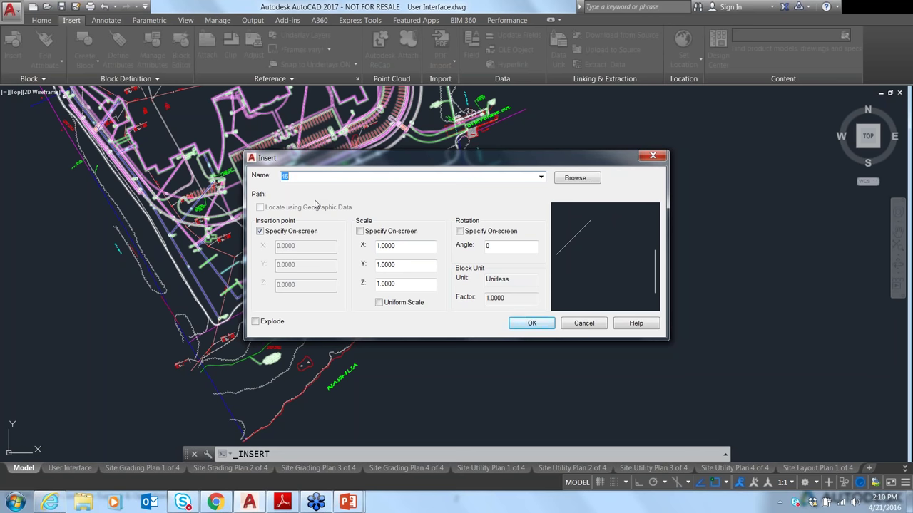
pyautogui.write('HSILOGO')
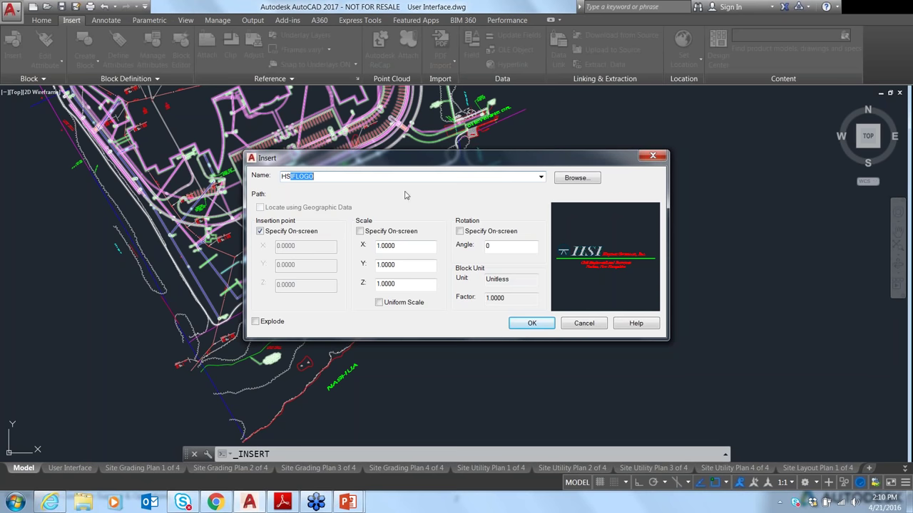
pyautogui.moveTo(427, 166); pyautogui.dragTo(333, 115)
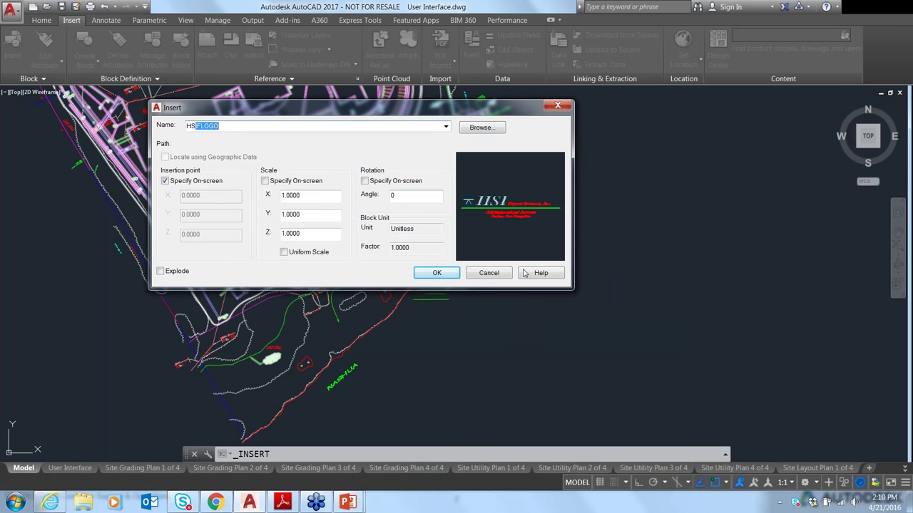
pyautogui.moveTo(569, 287); pyautogui.dragTo(812, 391)
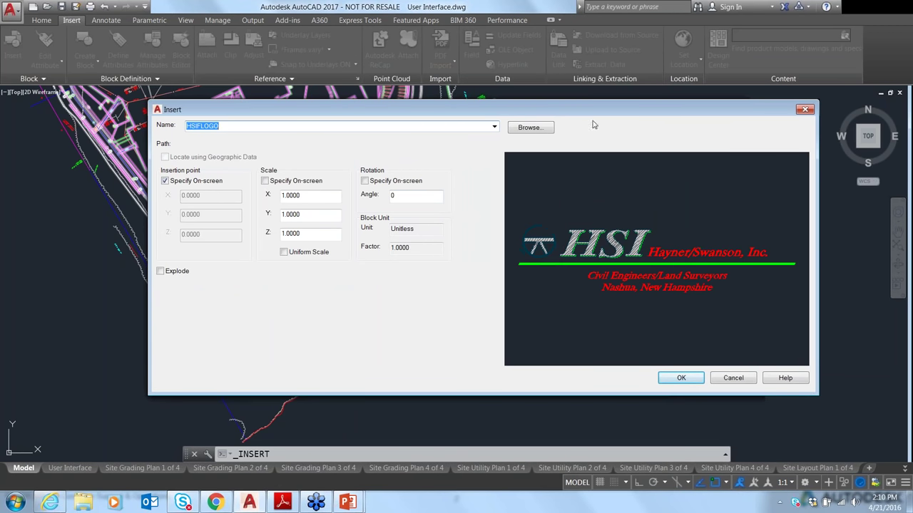
pyautogui.moveTo(604, 109); pyautogui.dragTo(515, 87)
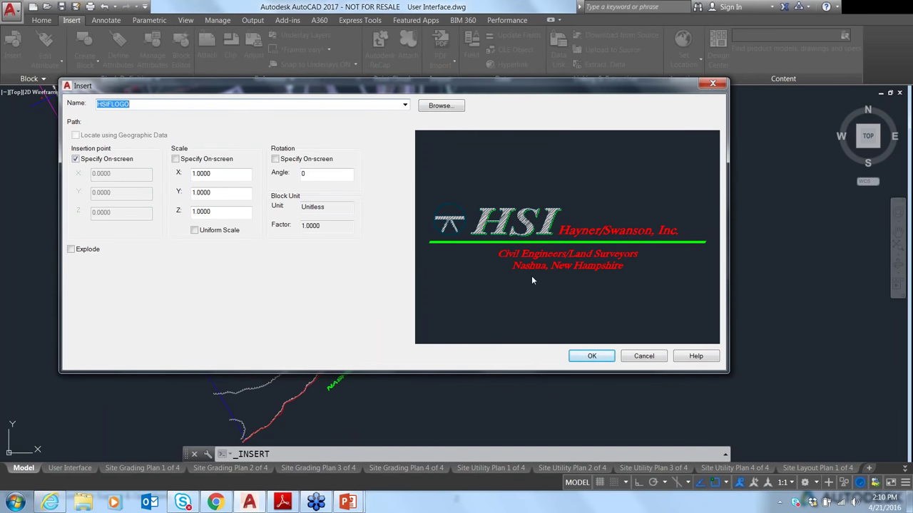
pyautogui.click(644, 356)
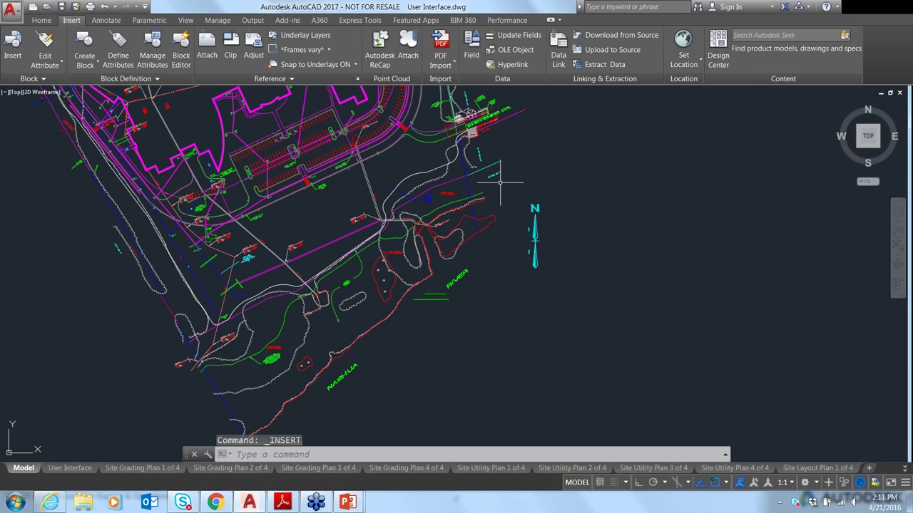
# Look over the commands available for the Quick Access Toolbar and return to the Home tools
pyautogui.click(145, 7)
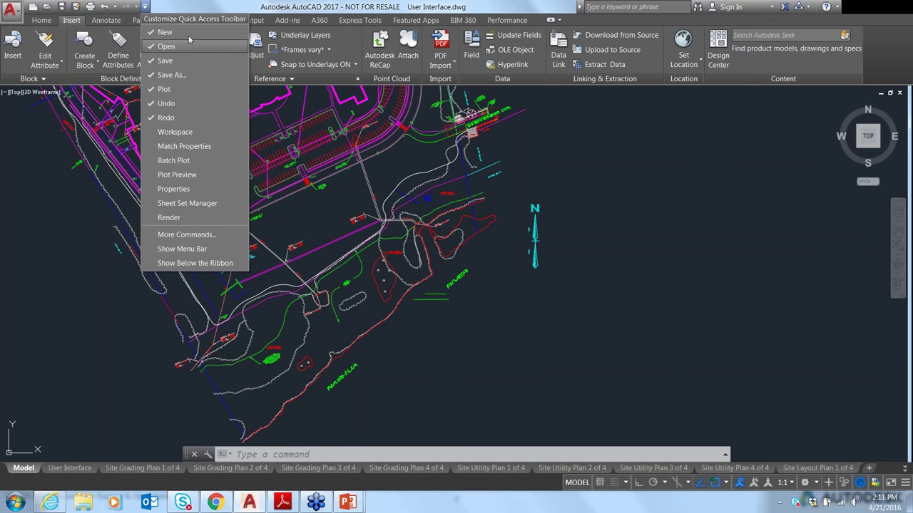
pyautogui.click(195, 10)
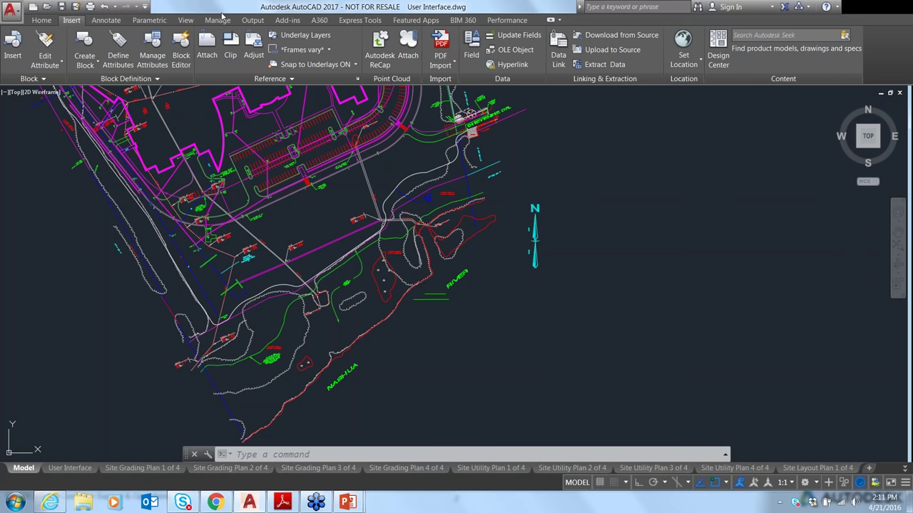
pyautogui.click(41, 20)
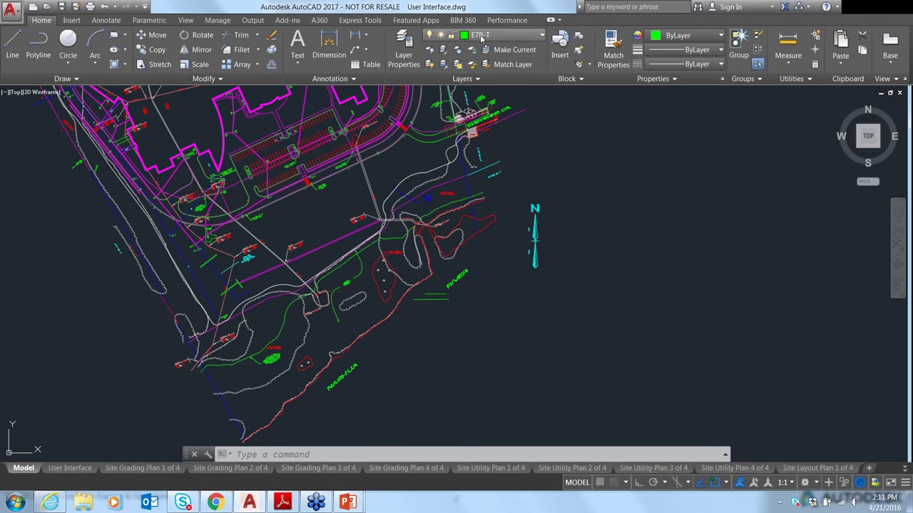
# Add the Layer control to the Quick Access Toolbar and remove it from there again
pyautogui.rightClick(481, 39)
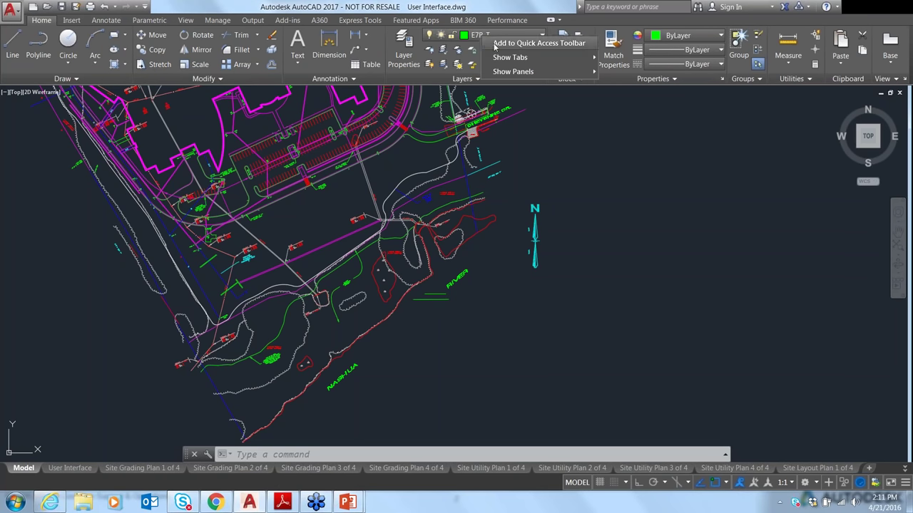
pyautogui.click(518, 46)
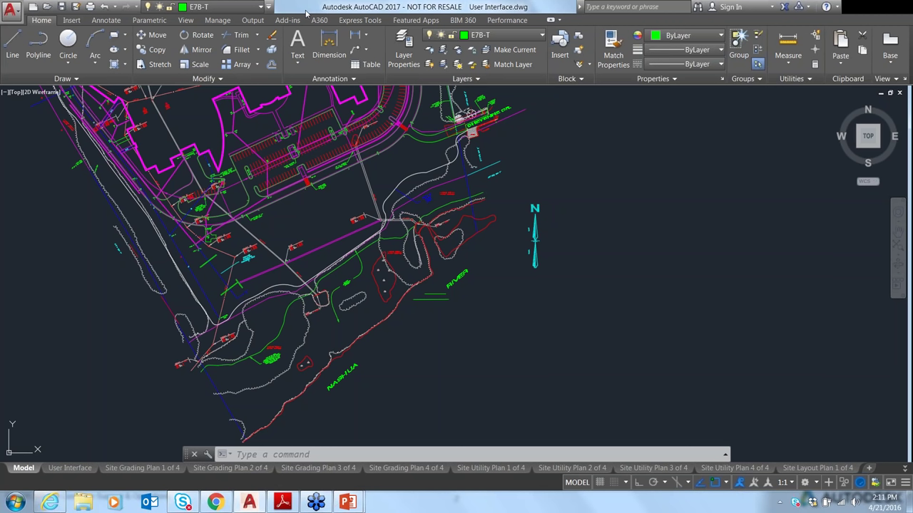
pyautogui.rightClick(244, 10)
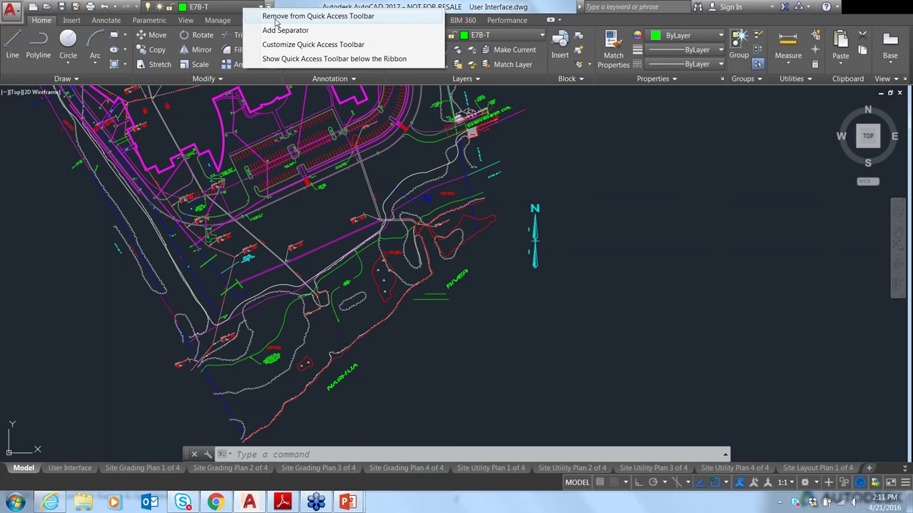
pyautogui.click(276, 20)
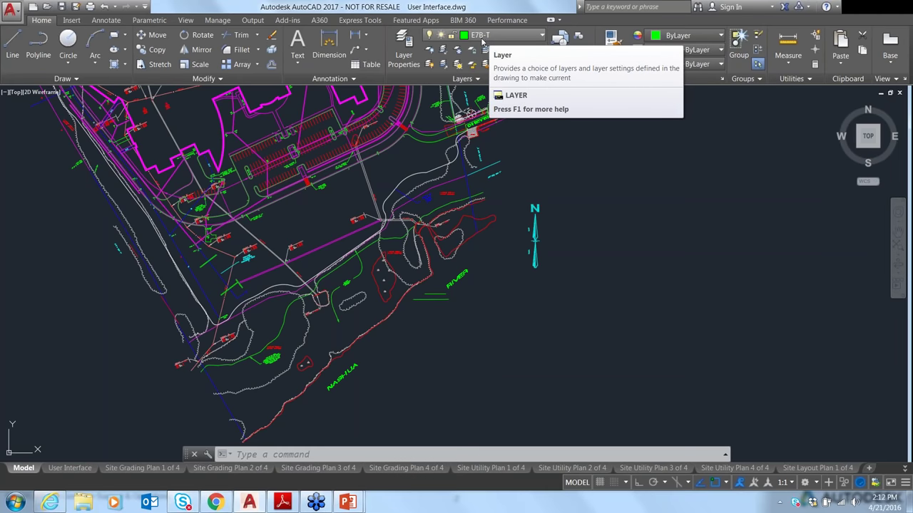
# Show the Quick Access Toolbar below the ribbon and return it above the ribbon
pyautogui.click(146, 6)
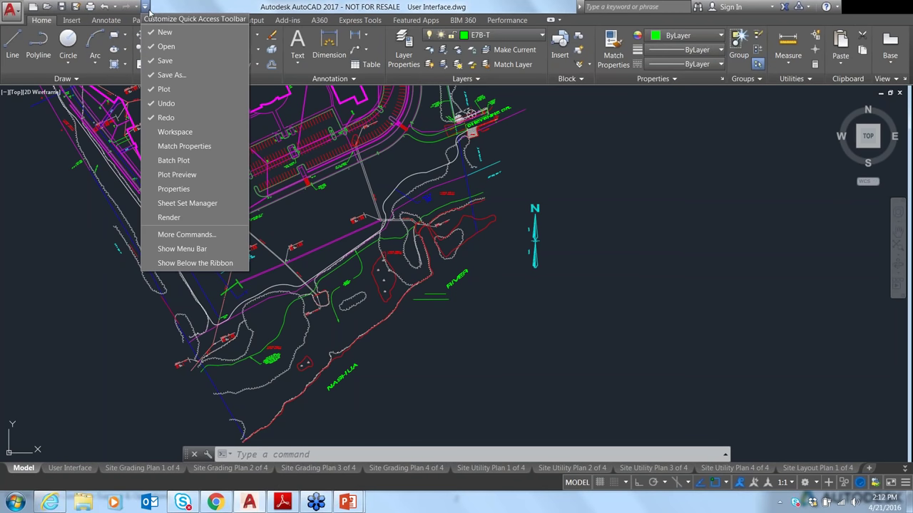
pyautogui.click(164, 263)
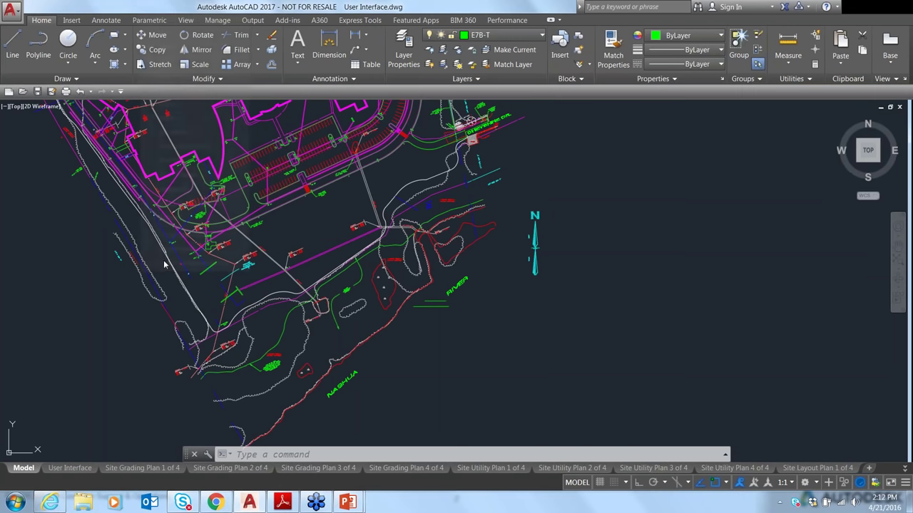
pyautogui.click(122, 92)
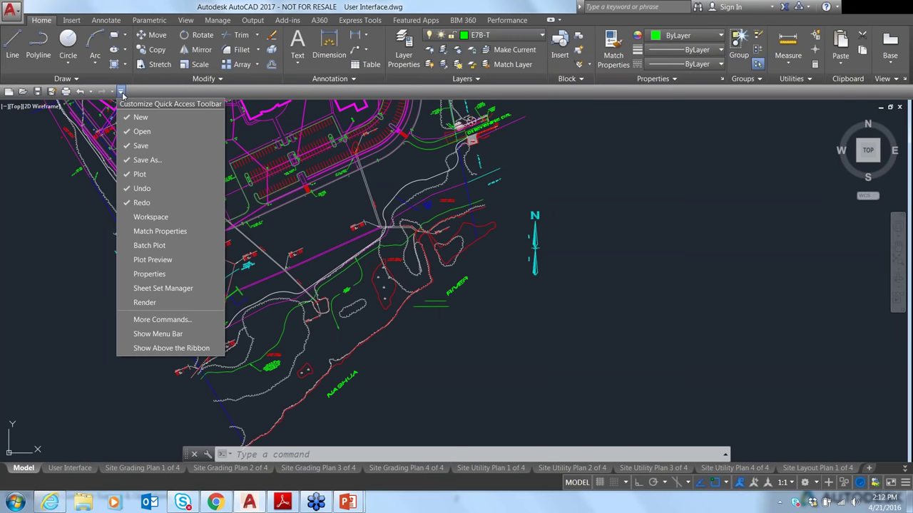
pyautogui.click(137, 349)
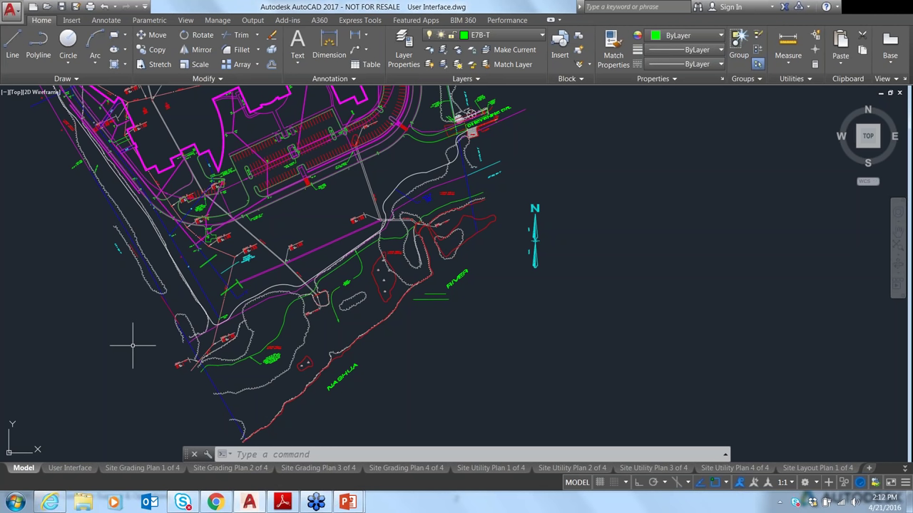
# Look up the command suggestions for PLANE with the PLANESURF description and clear the entry
pyautogui.write('PLANE')
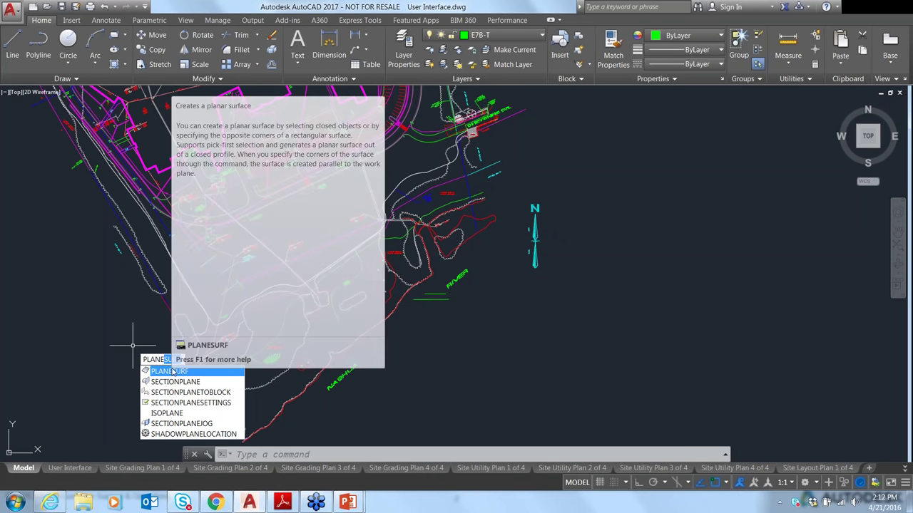
pyautogui.press('BackSpace')
pyautogui.press('BackSpace')
pyautogui.press('BackSpace')
pyautogui.press('BackSpace')
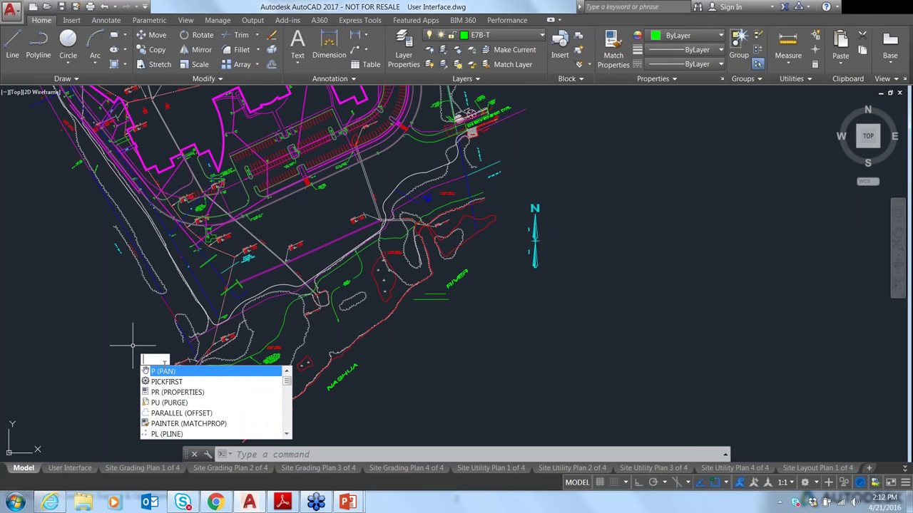
pyautogui.press('BackSpace')
# Browse the command and system variable suggestions for VIEW and leave without running one
pyautogui.write('VIEW')
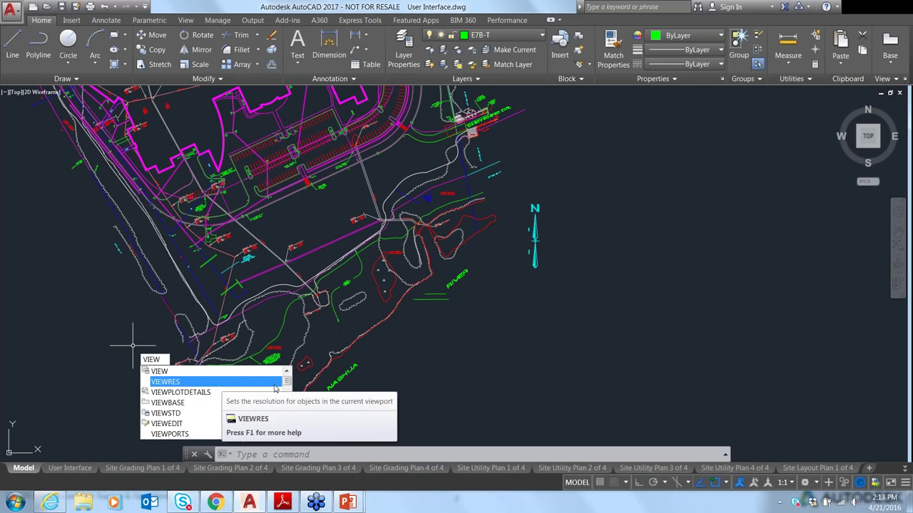
pyautogui.scroll(-3, 287, 391)
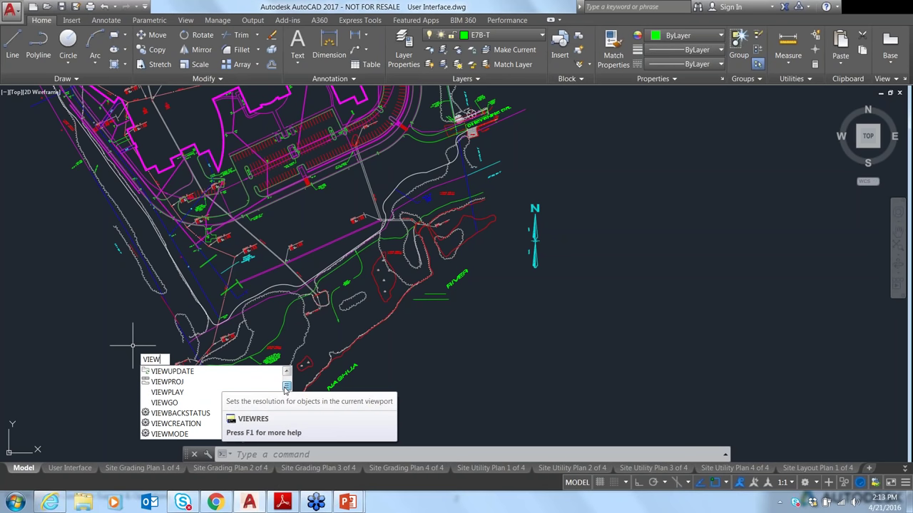
pyautogui.scroll(-1, 287, 391)
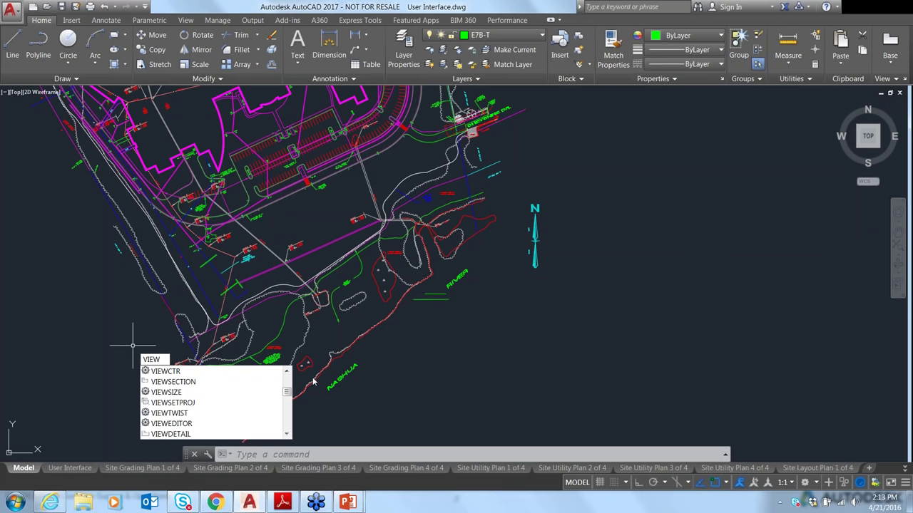
pyautogui.press('Escape')
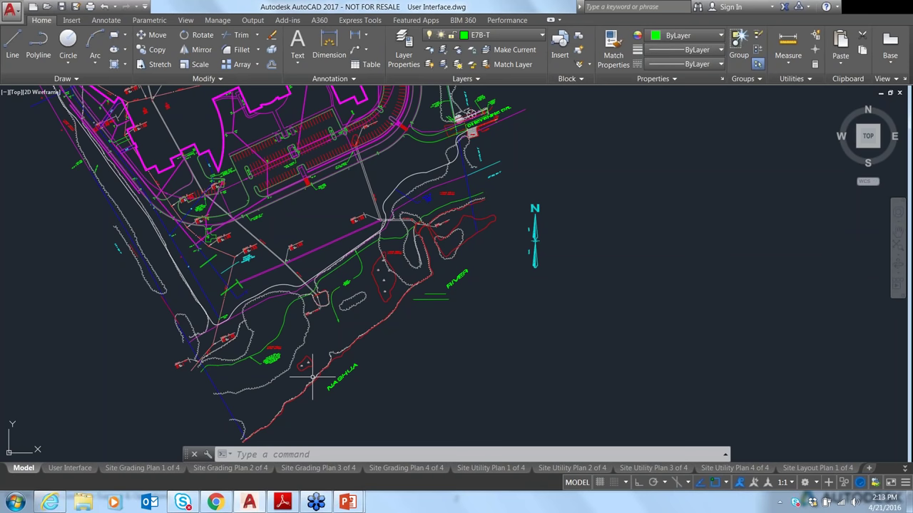
# Check which commands AutoCorrect suggests for the misspelled entry PRuge and cancel the entry
pyautogui.write('PRu')
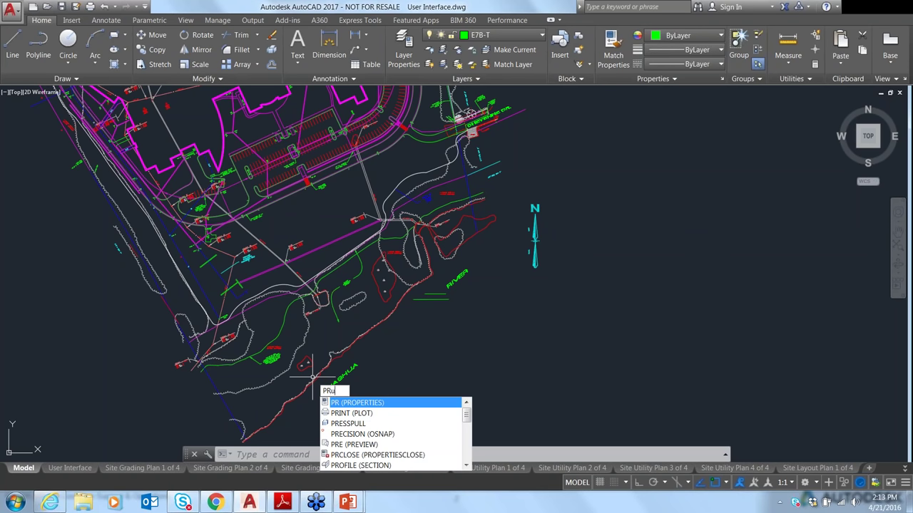
pyautogui.write('ge')
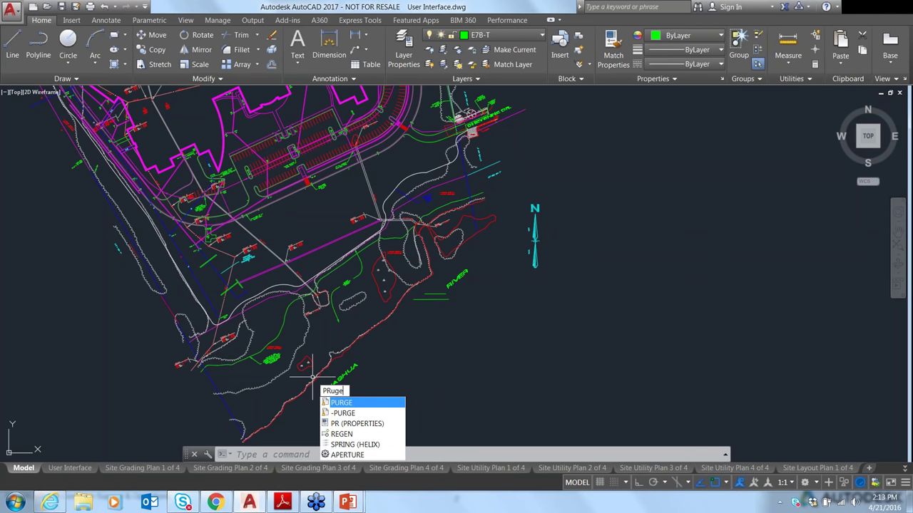
pyautogui.write('r')
pyautogui.press('BackSpace')
pyautogui.press('Escape')
pyautogui.press('Escape')
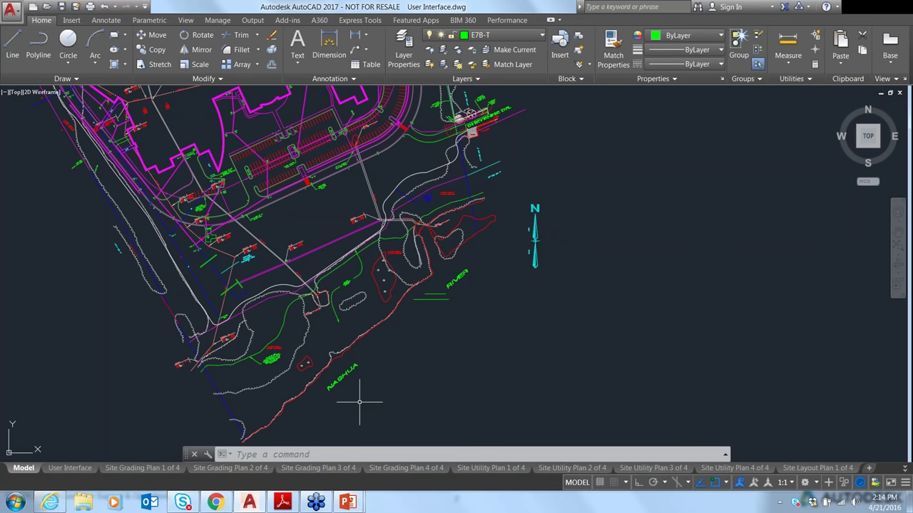
# Select the treeline polyline west of the RIVER label and extend the selection to all similar objects
pyautogui.scroll(5, 359, 385)
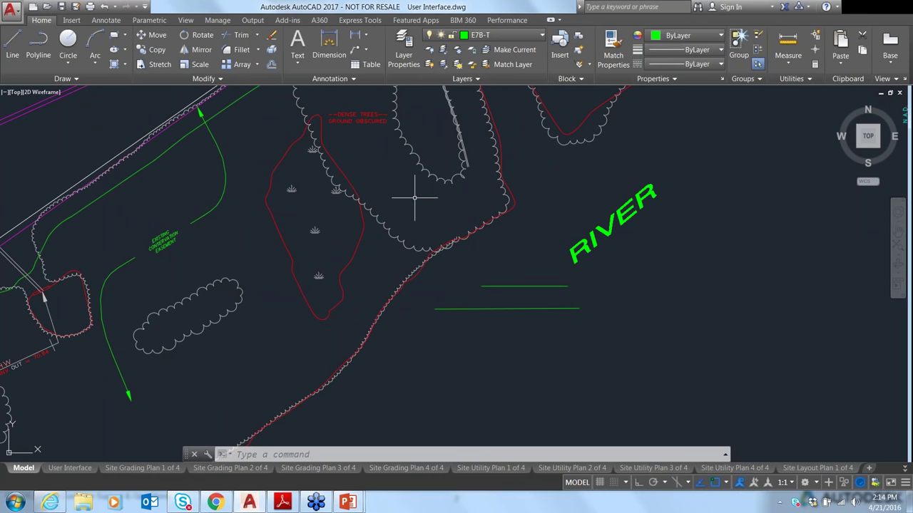
pyautogui.click(366, 205)
pyautogui.rightClick(373, 217)
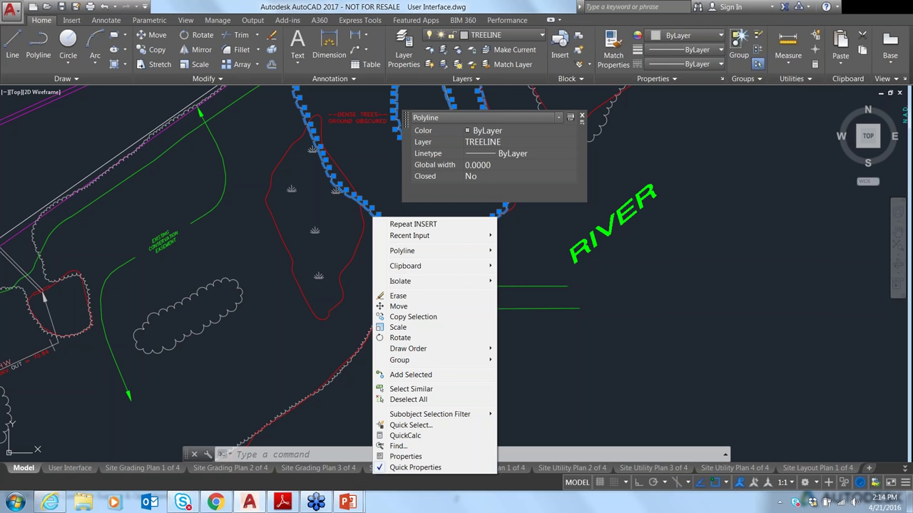
pyautogui.click(415, 391)
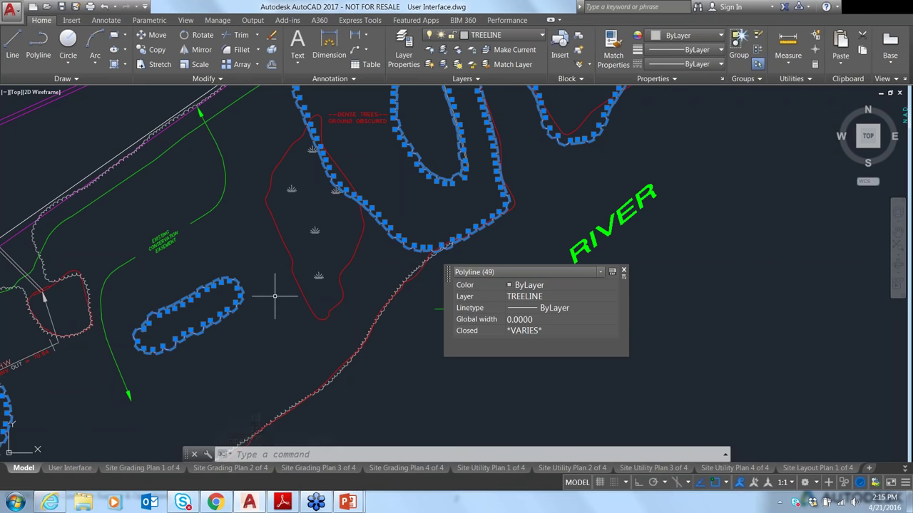
# Examine the selected TREELINE polylines across the whole site plan and clear the selection
pyautogui.scroll(-2, 274, 296)
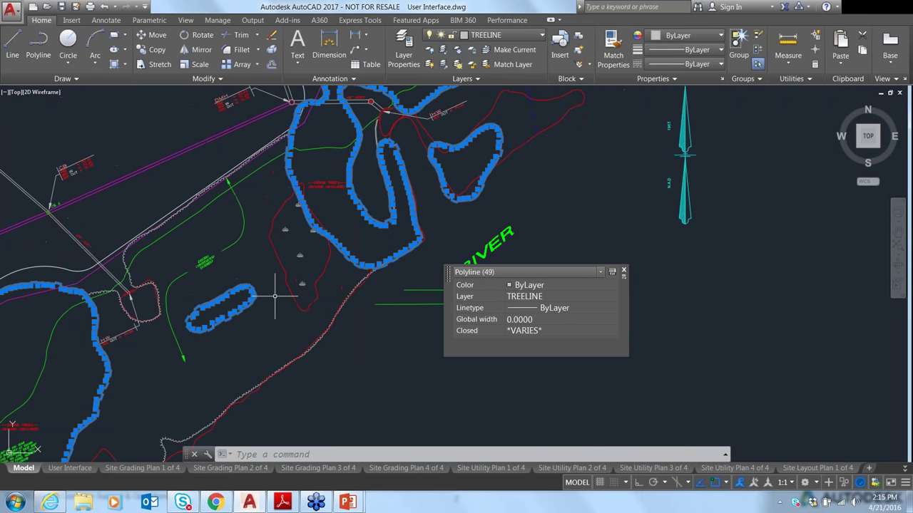
pyautogui.scroll(-2, 275, 296)
pyautogui.scroll(2, 228, 287)
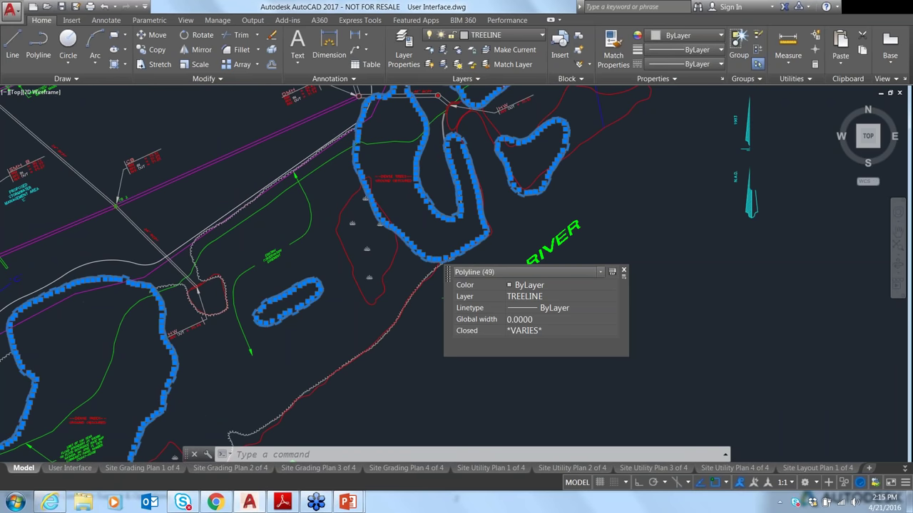
pyautogui.scroll(-5, 228, 287)
pyautogui.moveTo(145, 201); pyautogui.dragTo(293, 397, button='middle')
pyautogui.moveTo(298, 429); pyautogui.dragTo(312, 482, button='middle')
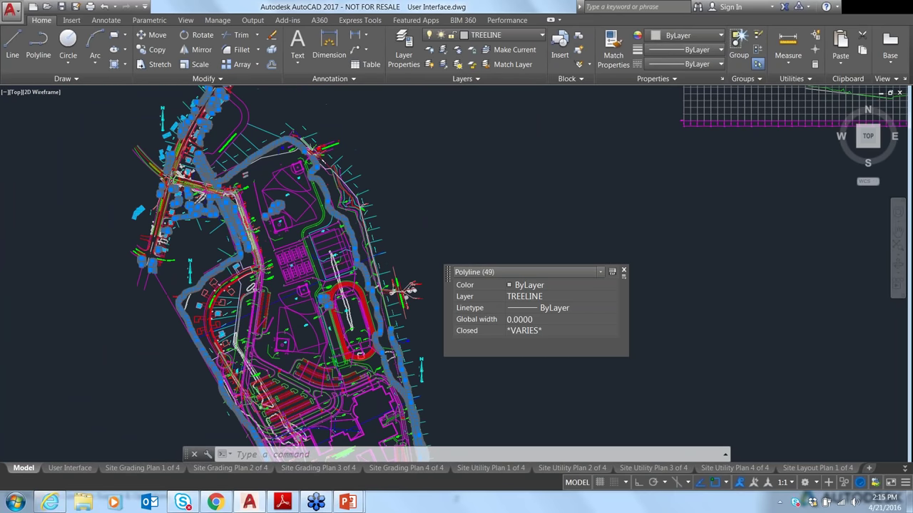
pyautogui.moveTo(432, 388); pyautogui.dragTo(422, 212, button='middle')
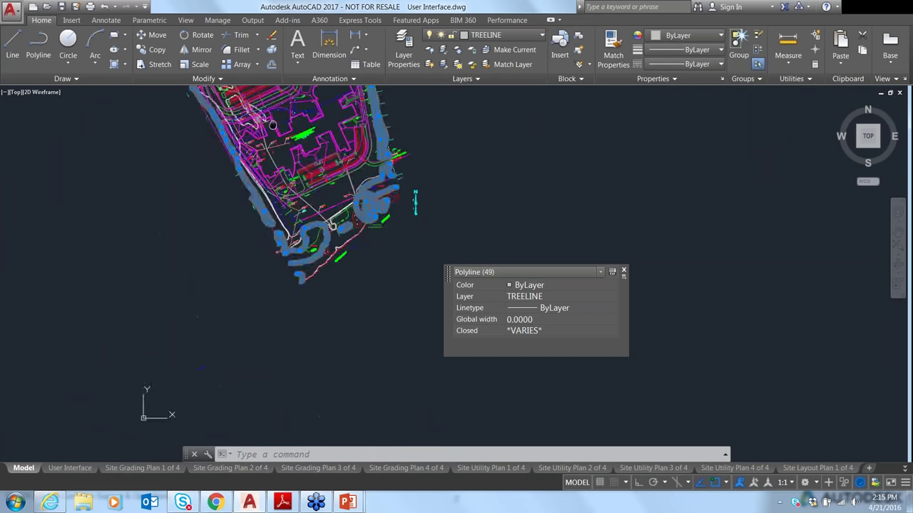
pyautogui.scroll(5, 423, 212)
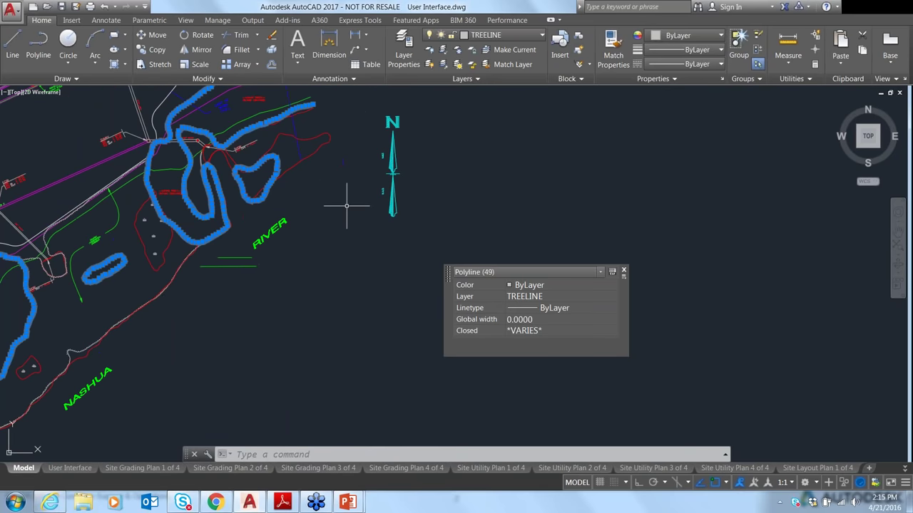
pyautogui.press('Escape')
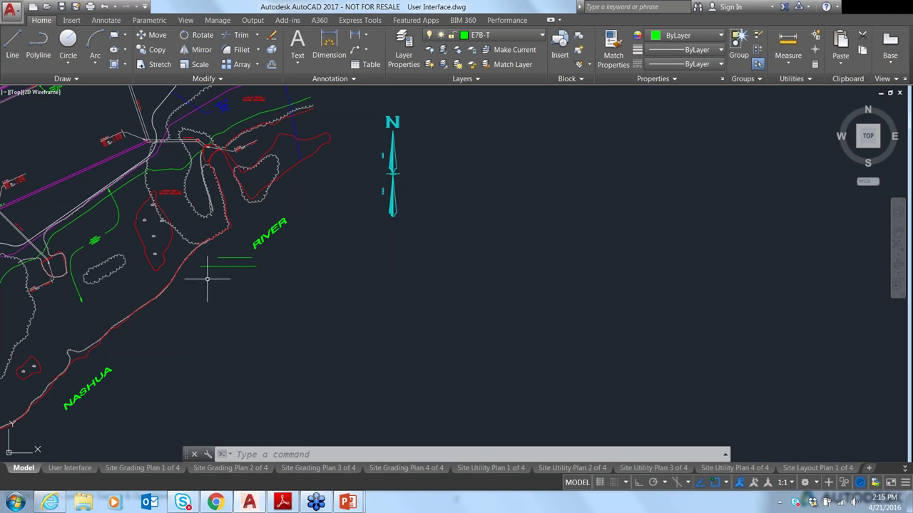
# Customize right-click behavior in the Options so Default Mode and Edit Mode both use Repeat Last Command, and apply it
pyautogui.write('options')
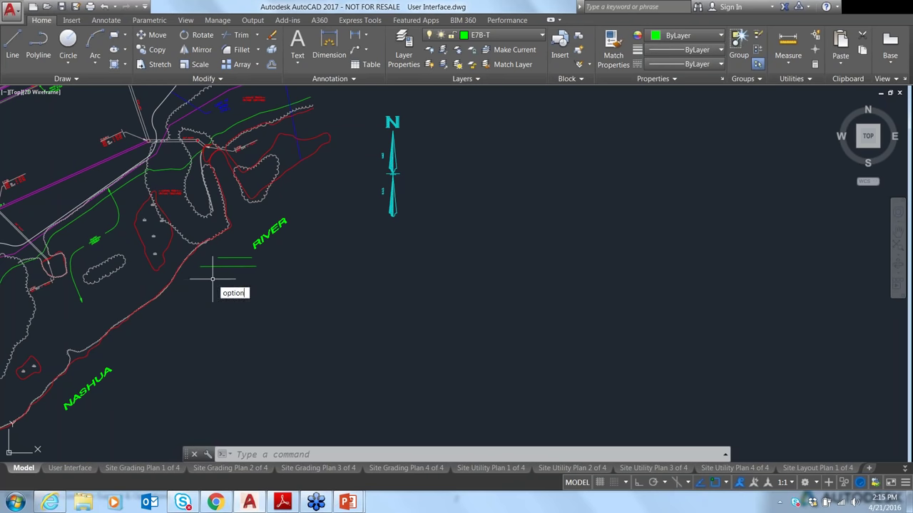
pyautogui.press('Return')
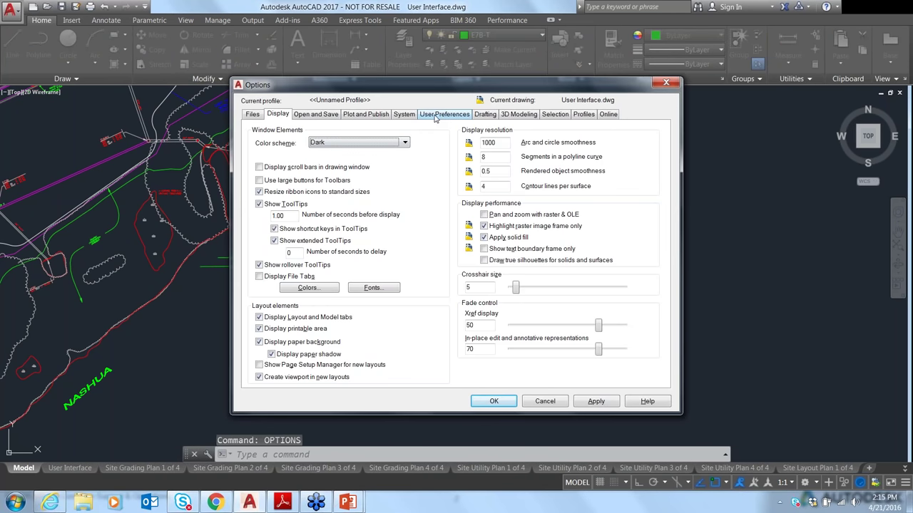
pyautogui.click(438, 116)
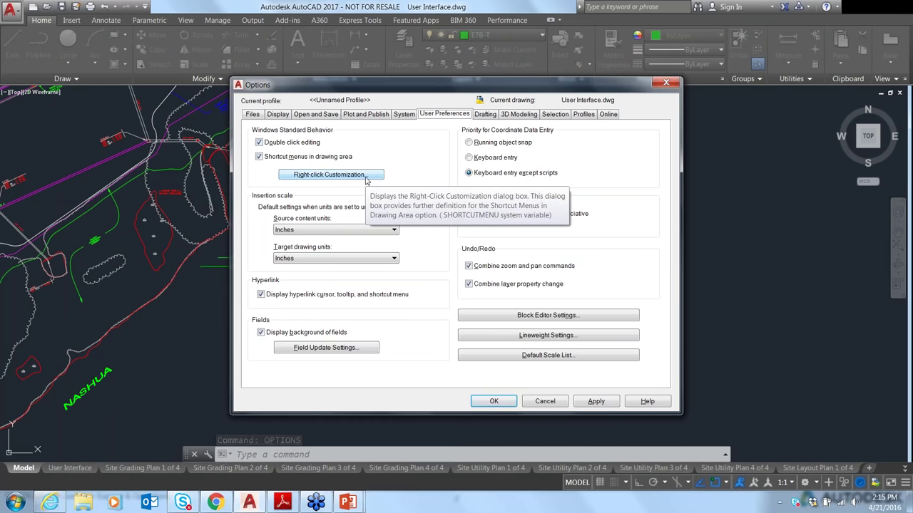
pyautogui.click(365, 176)
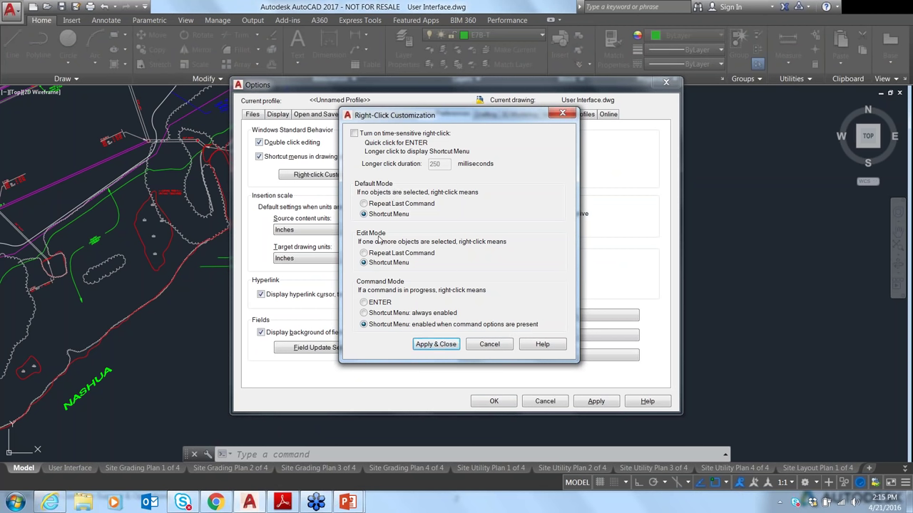
pyautogui.click(364, 204)
pyautogui.click(363, 253)
pyautogui.click(436, 345)
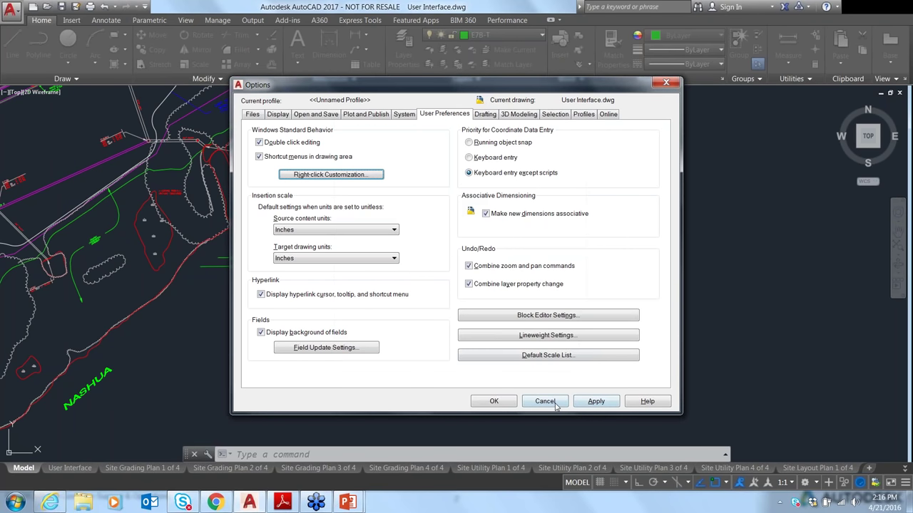
pyautogui.click(593, 401)
pyautogui.click(509, 402)
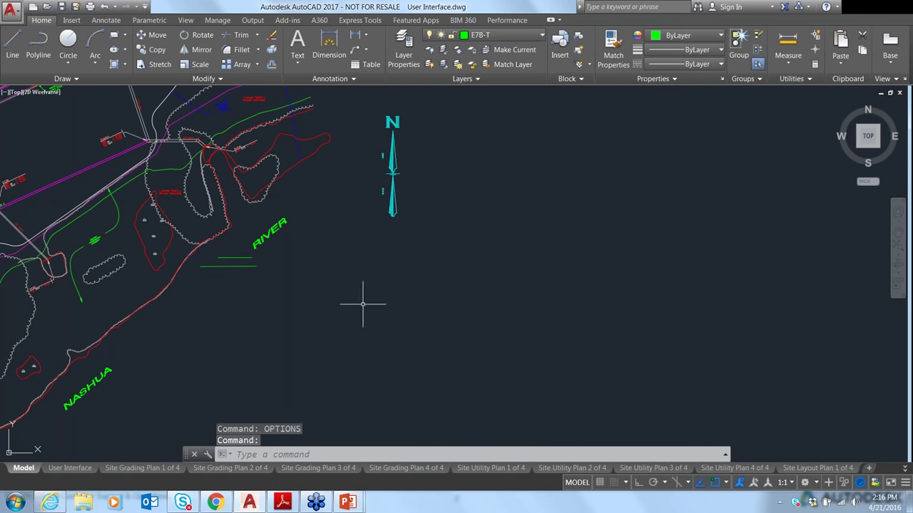
# Move the shorter green line southwest of the RIVER label eastward by its west endpoint, placing it below the label
pyautogui.scroll(4, 278, 259)
pyautogui.moveTo(278, 259)
pyautogui.mouseDown(button='middle')
pyautogui.moveTo(179, 255)
pyautogui.moveTo(348, 246)
pyautogui.mouseUp(button='middle')
pyautogui.scroll(2, 348, 246)
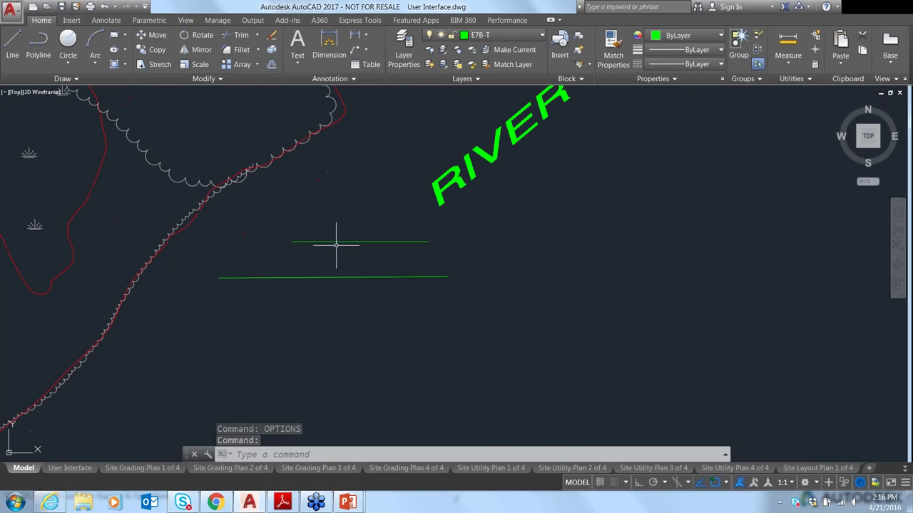
pyautogui.click(334, 241)
pyautogui.write('move')
pyautogui.press('Return')
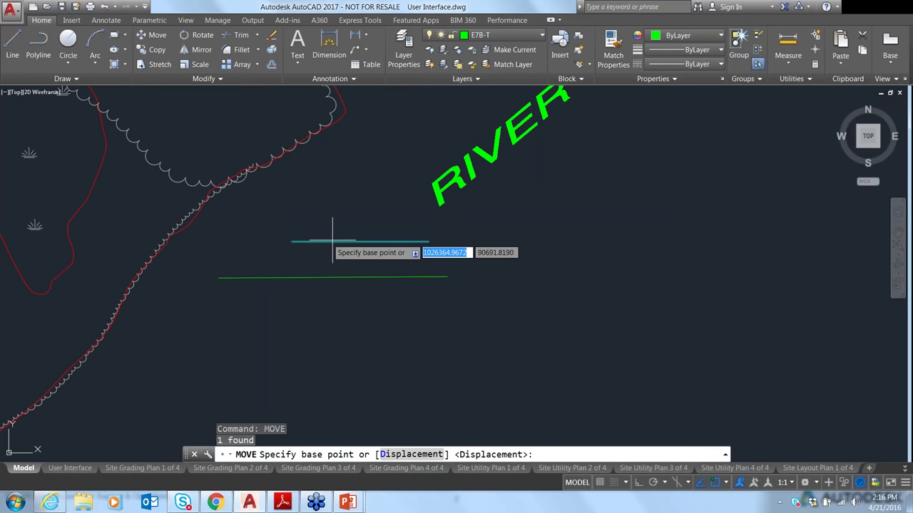
pyautogui.click(293, 241)
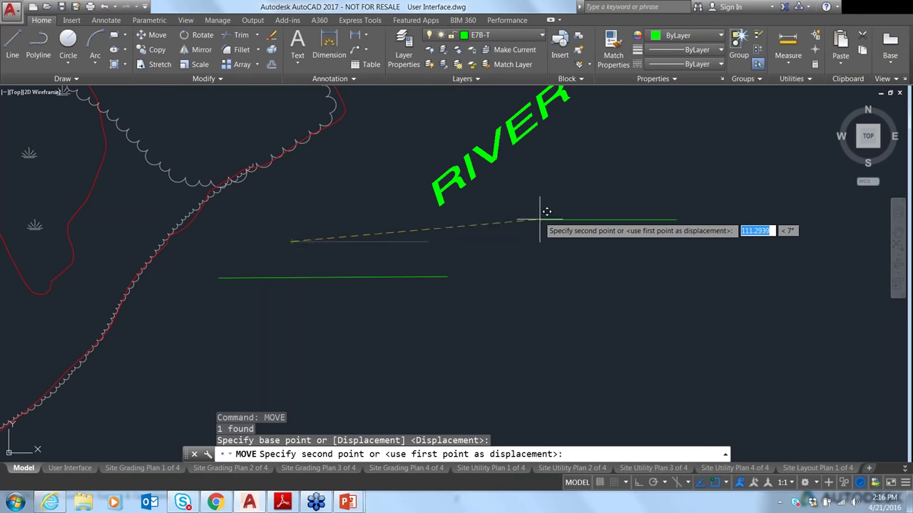
pyautogui.click(498, 225)
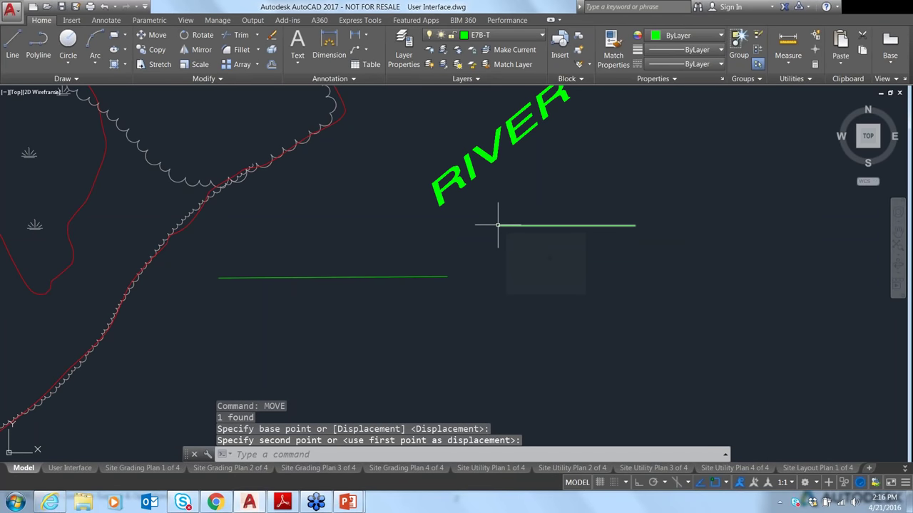
# Move the longer green line eastward by its west endpoint, using the M command alias on the preselected line
pyautogui.click(263, 277)
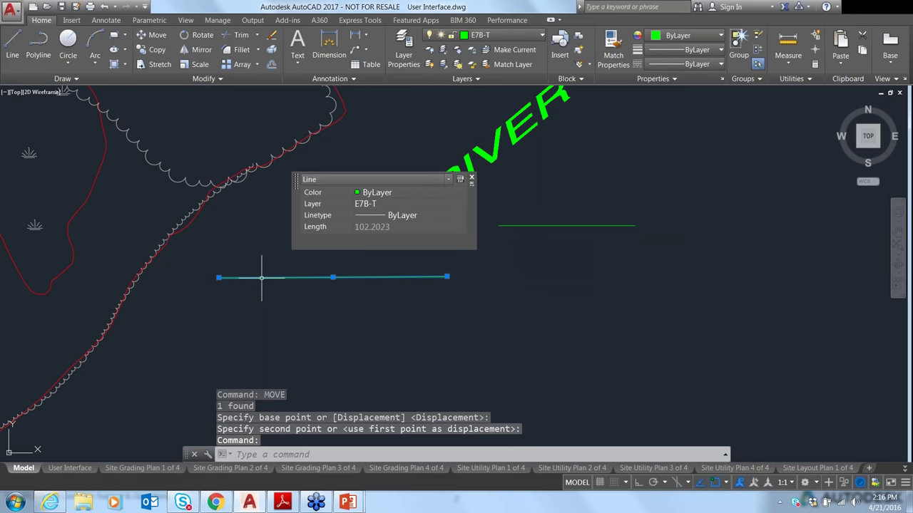
pyautogui.write('m')
pyautogui.press('Return')
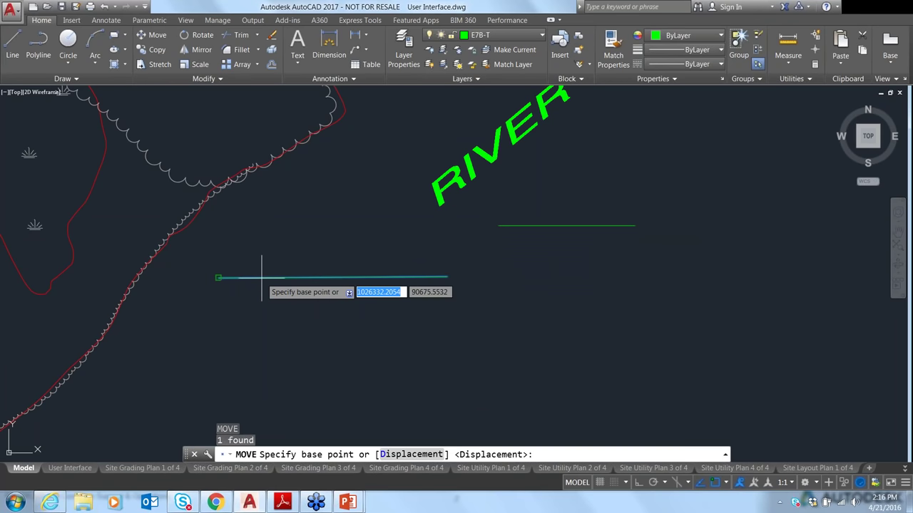
pyautogui.click(219, 277)
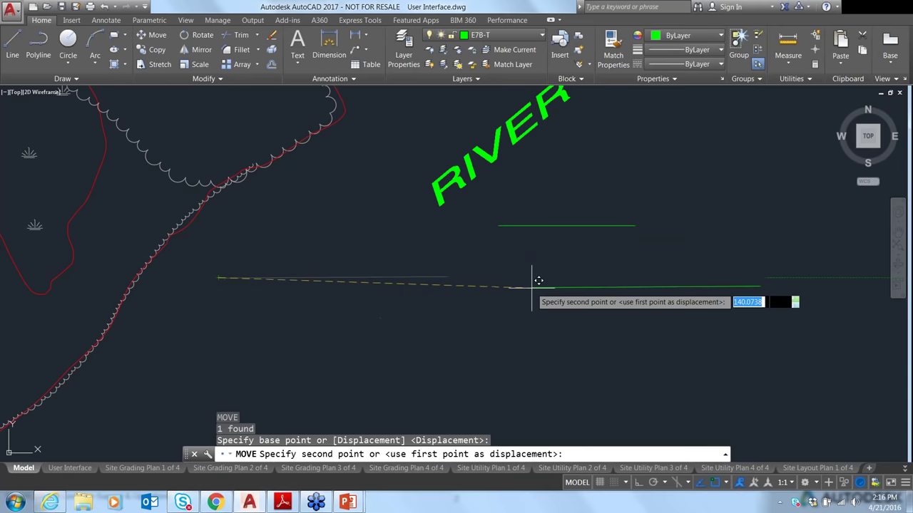
pyautogui.click(450, 274)
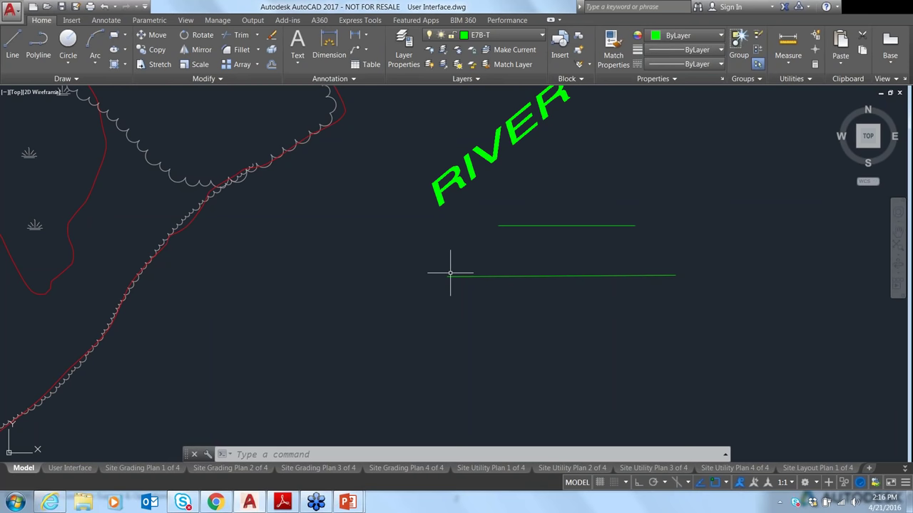
# Erase the shorter green line below the RIVER label and set the PICKFIRST system variable to 0
pyautogui.click(529, 225)
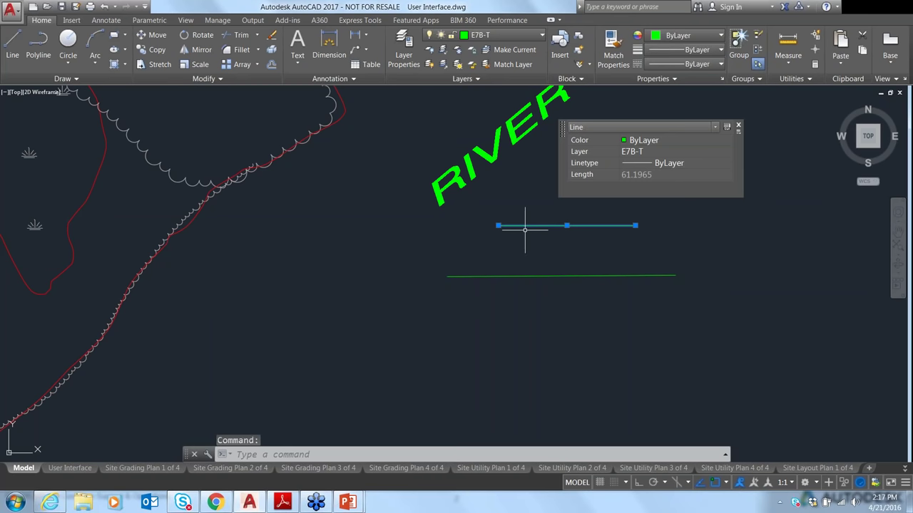
pyautogui.press('Delete')
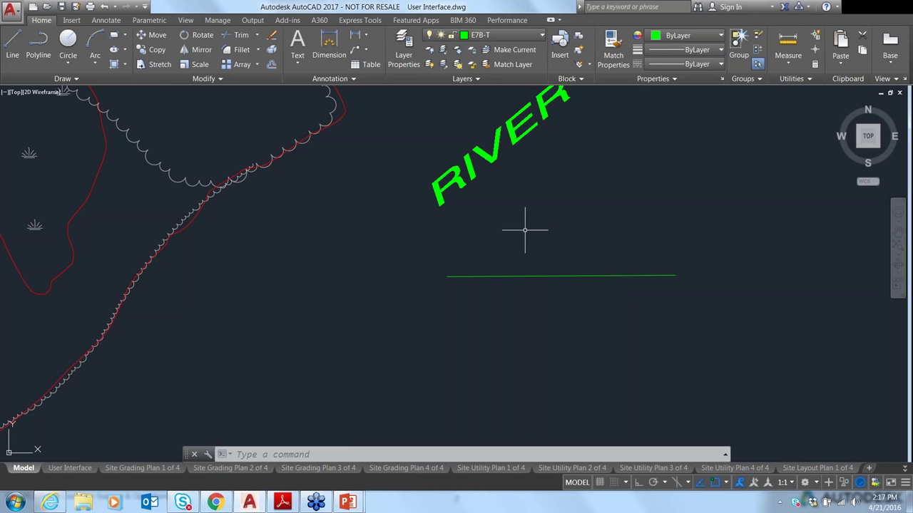
pyautogui.write('pickfirst')
pyautogui.press('Return')
pyautogui.write('0')
pyautogui.press('Return')
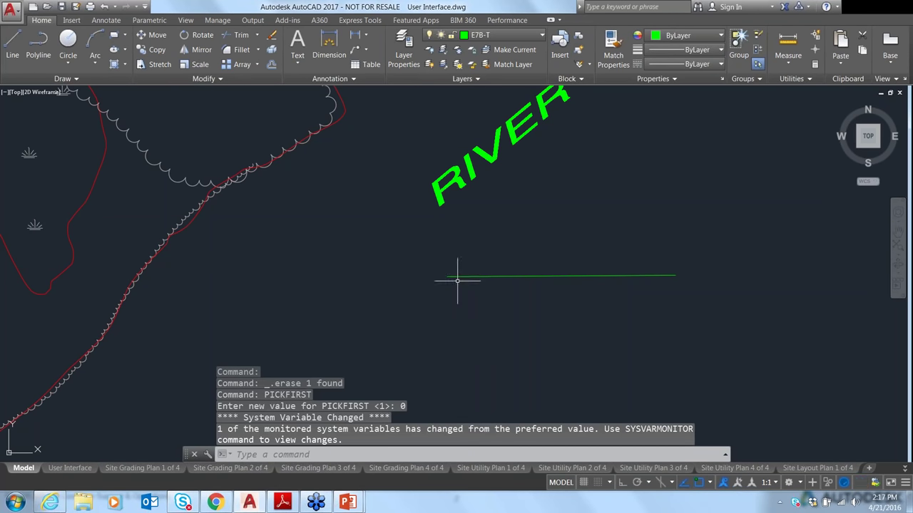
# Delete the remaining green line below the RIVER label, agreeing to turn PICKFIRST back on
pyautogui.click(470, 276)
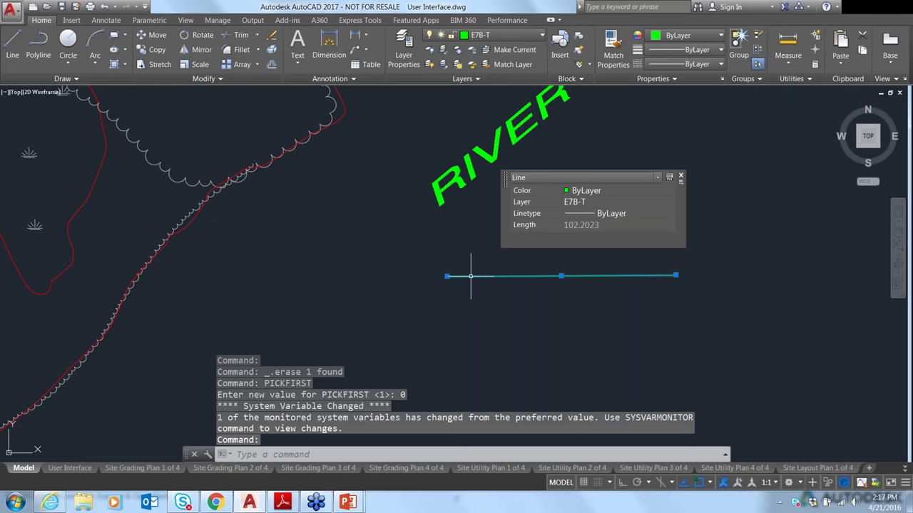
pyautogui.press('Delete')
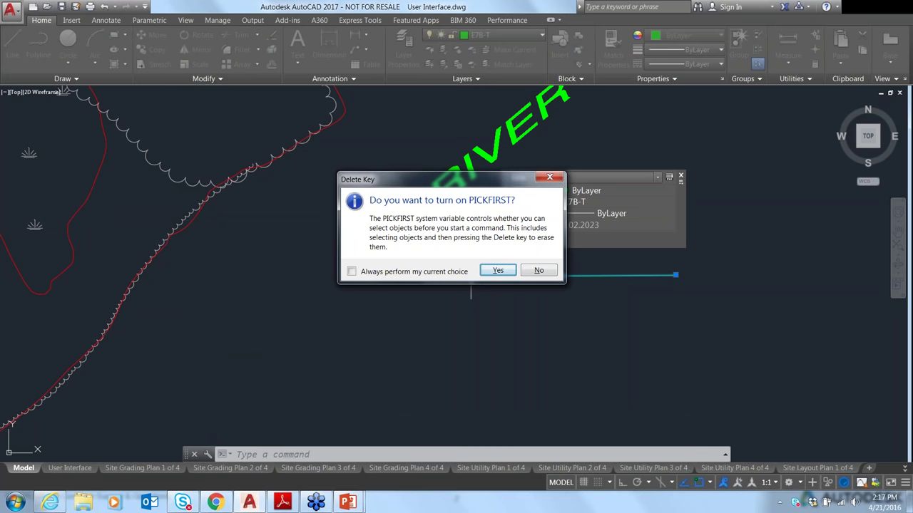
pyautogui.click(498, 272)
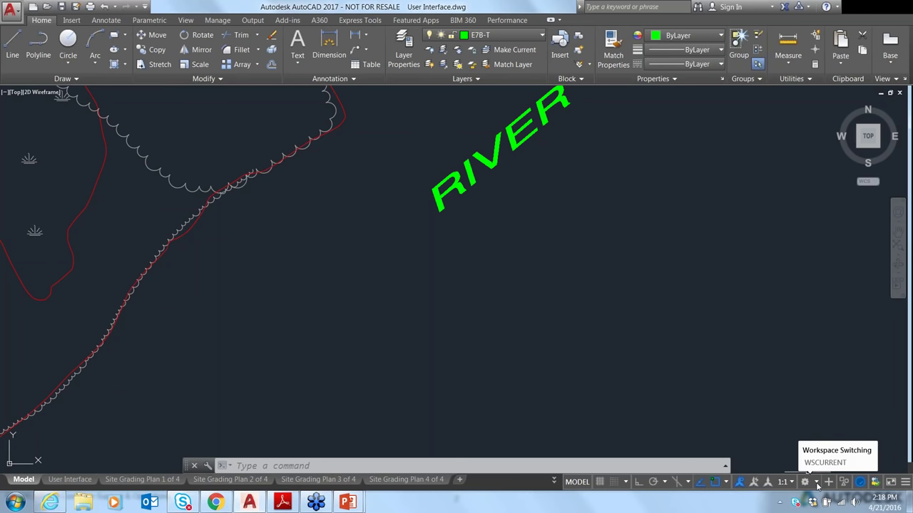
# Switch to the 3D Modeling workspace, and review the Workspace Settings without changing them
pyautogui.click(818, 482)
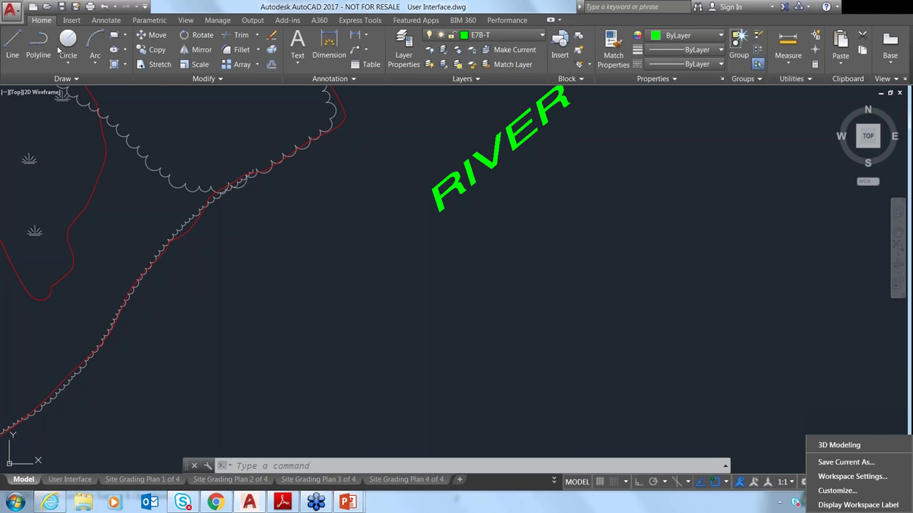
pyautogui.click(840, 446)
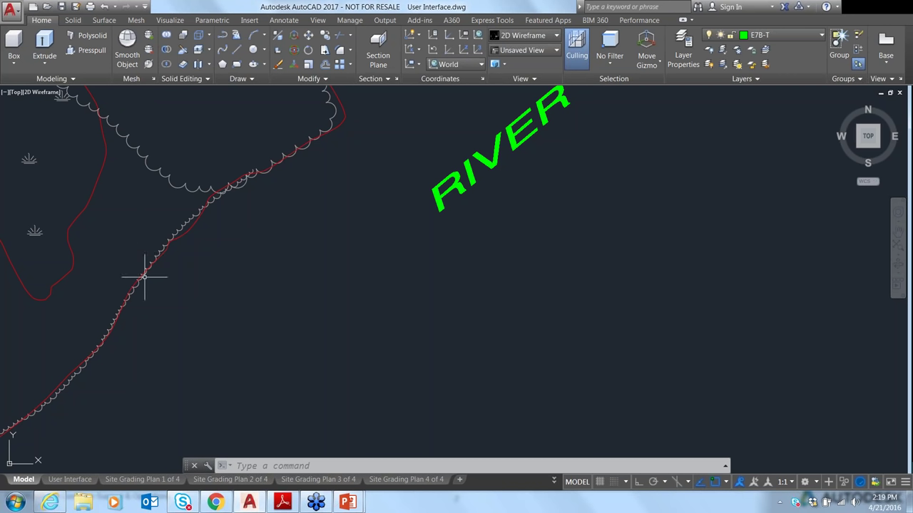
pyautogui.click(819, 483)
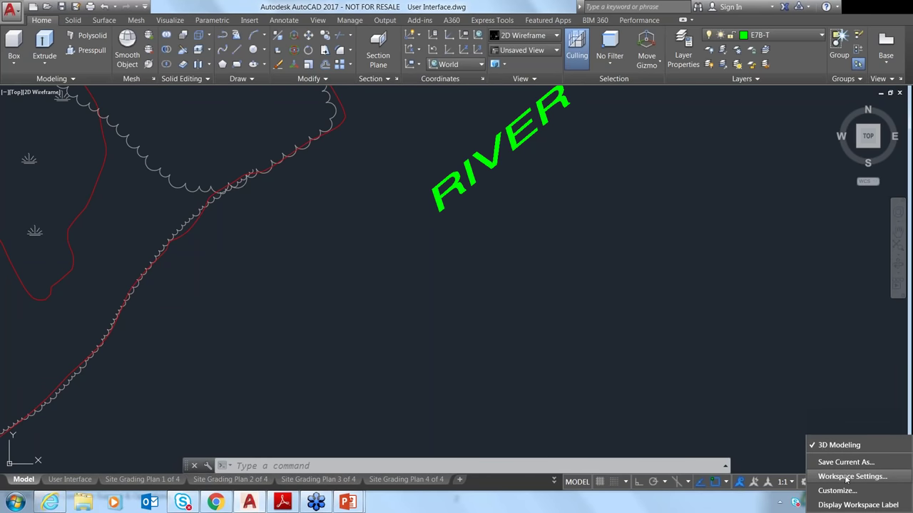
pyautogui.click(848, 477)
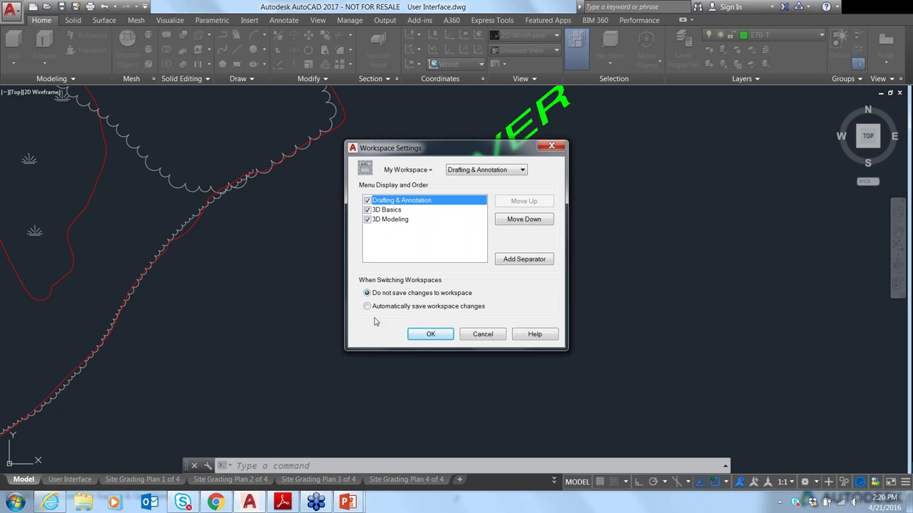
pyautogui.click(490, 339)
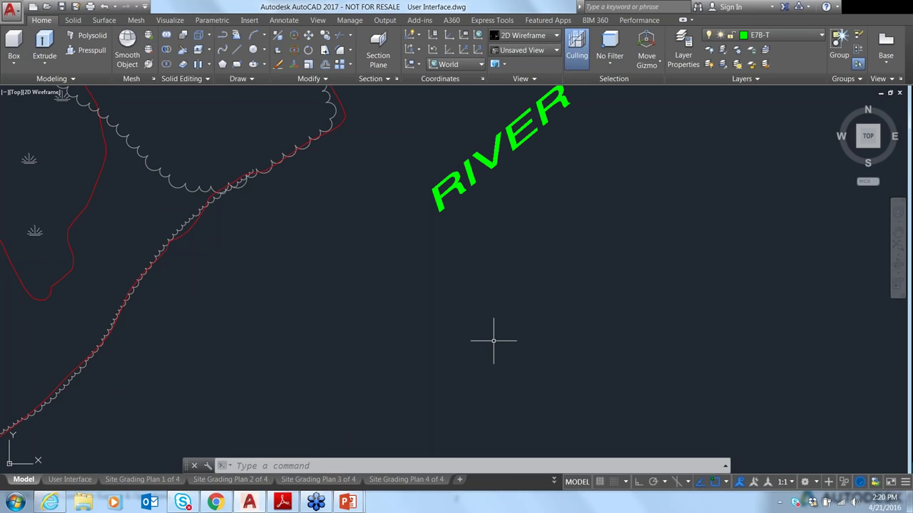
# Switch to the Tips and Tricks presentation in PowerPoint and go to slide 8 with the keyboard shortcuts
pyautogui.moveTo(347, 502)
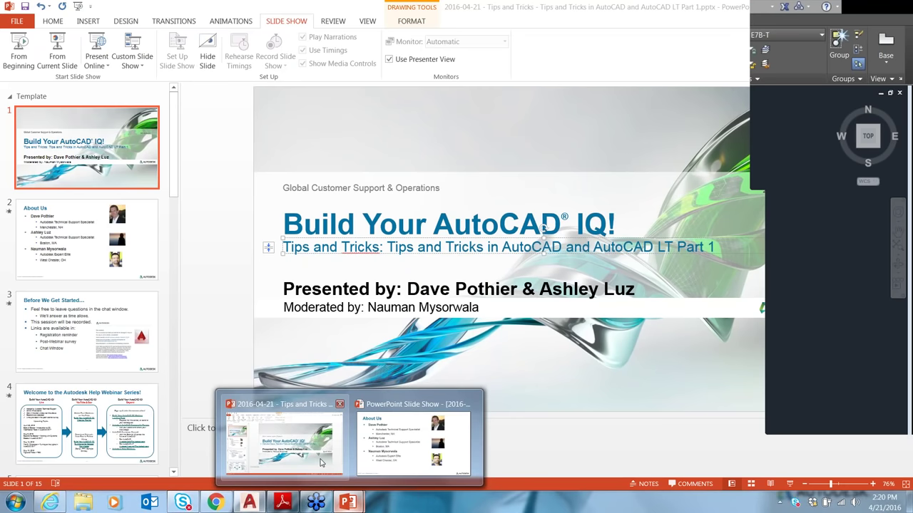
pyautogui.click(321, 463)
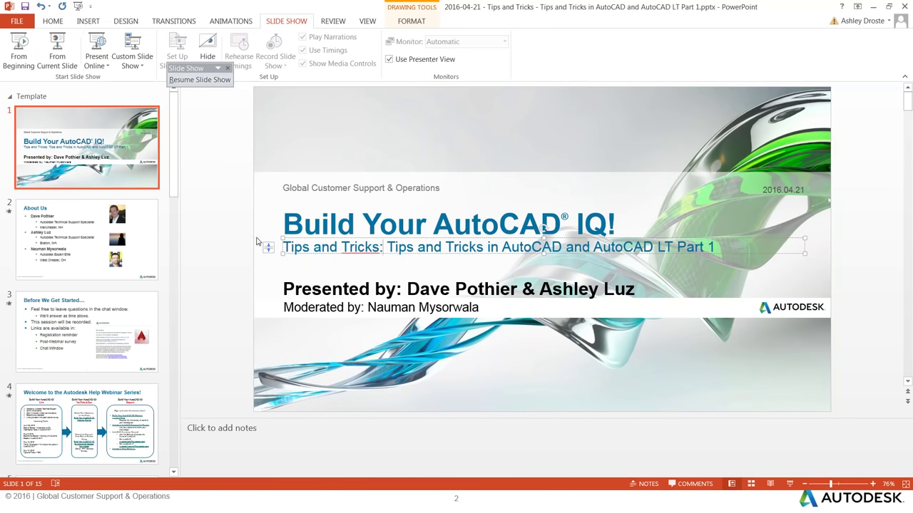
pyautogui.scroll(-6, 132, 261)
pyautogui.click(132, 261)
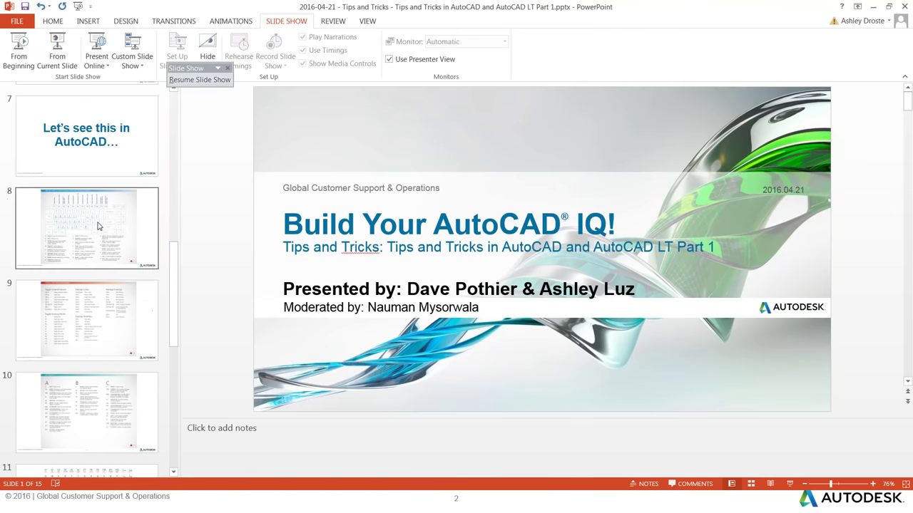
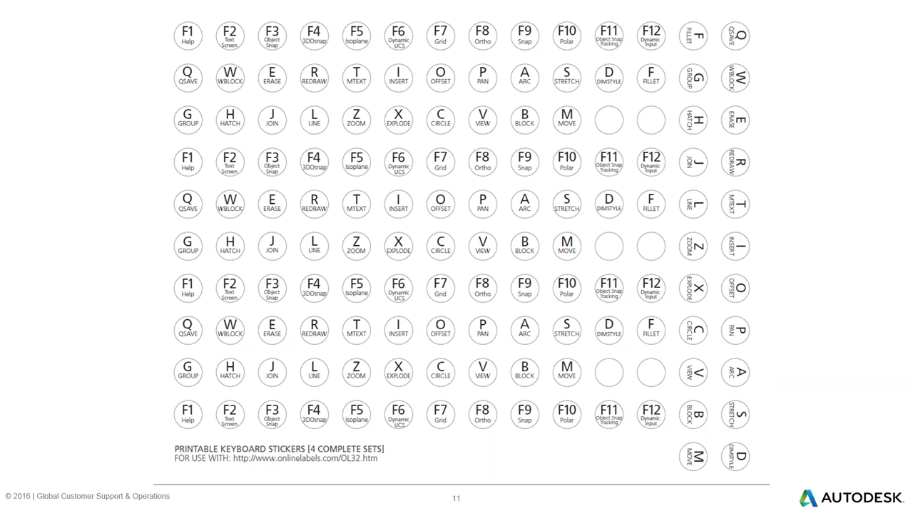
# View the Additional Resources slide, return to the printable keyboard stickers slide, and end the slide show
pyautogui.press('Right')
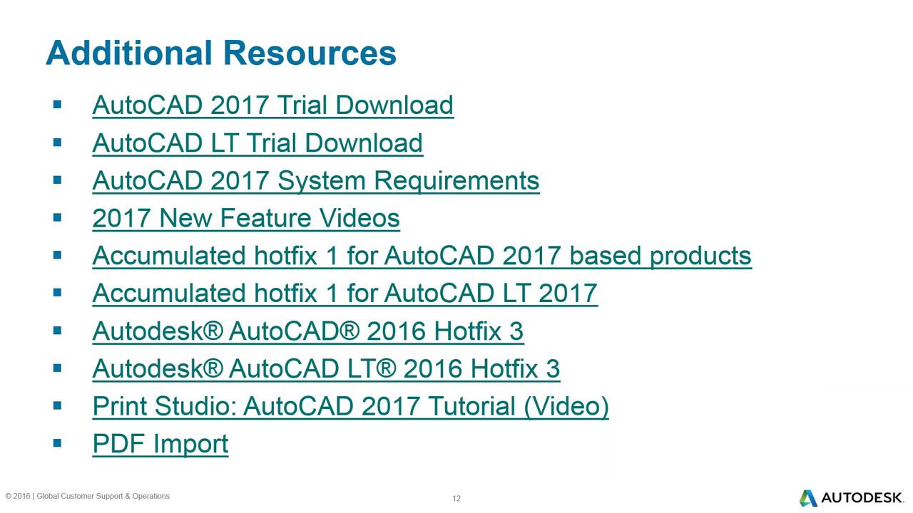
pyautogui.press('Left')
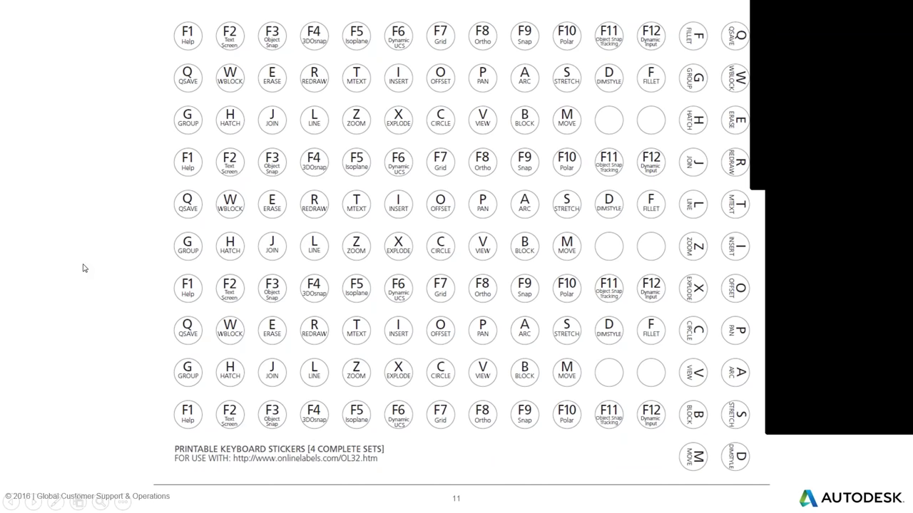
pyautogui.press('Escape')
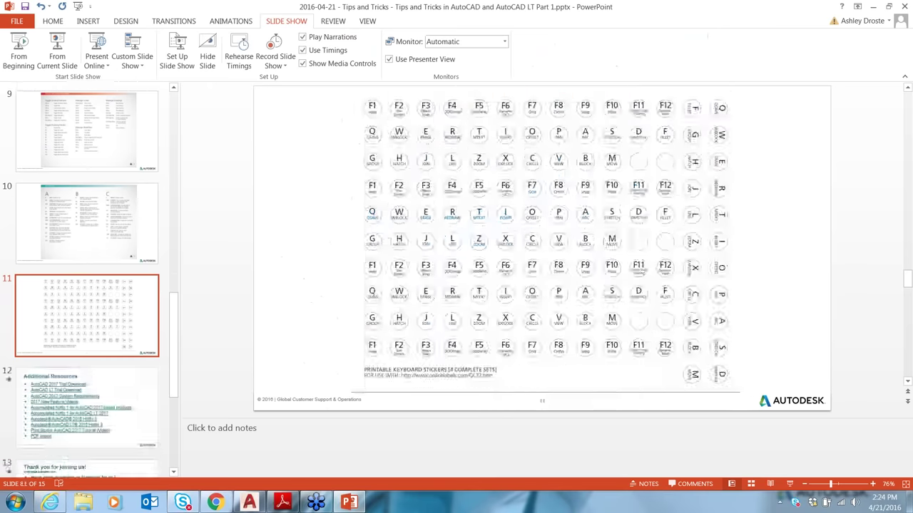
# Switch back to AutoCAD and restore the Drafting & Annotation workspace, leaving the Workspace Settings unchanged
pyautogui.hotkey('alt', 'Tab')
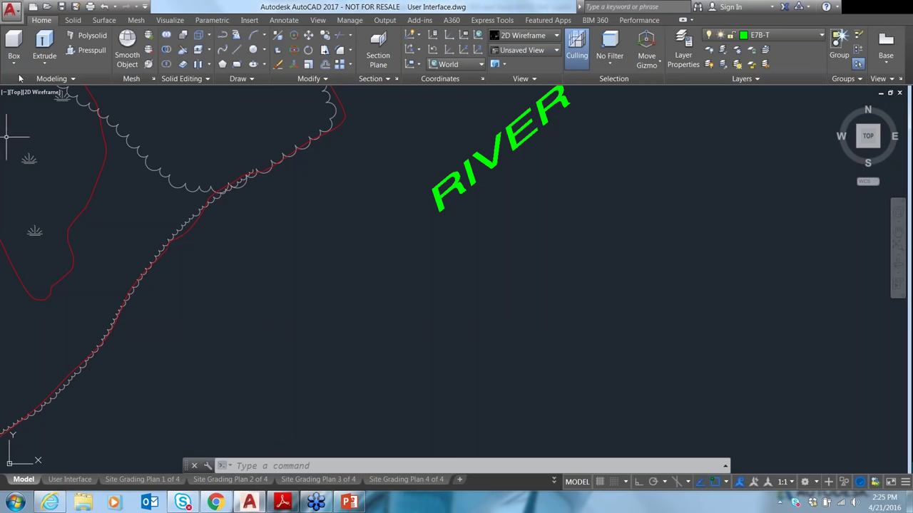
pyautogui.click(818, 482)
pyautogui.click(817, 482)
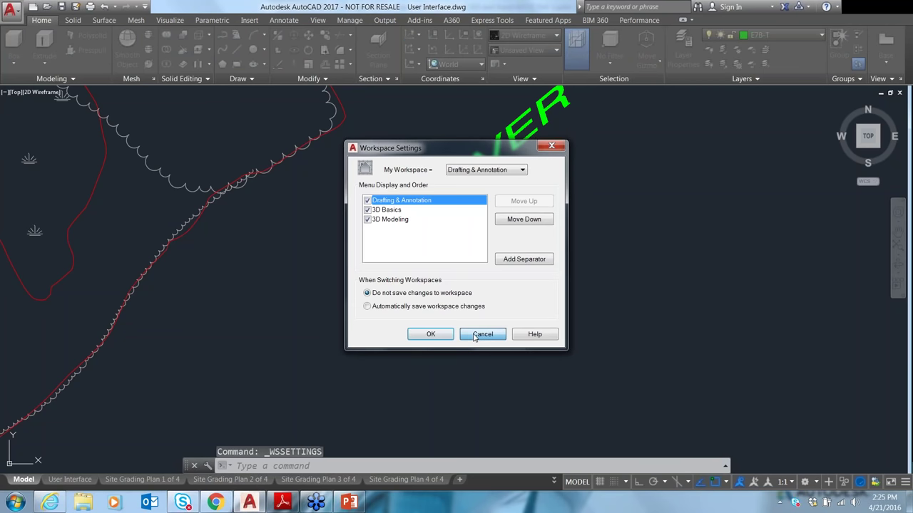
pyautogui.click(478, 333)
pyautogui.click(818, 482)
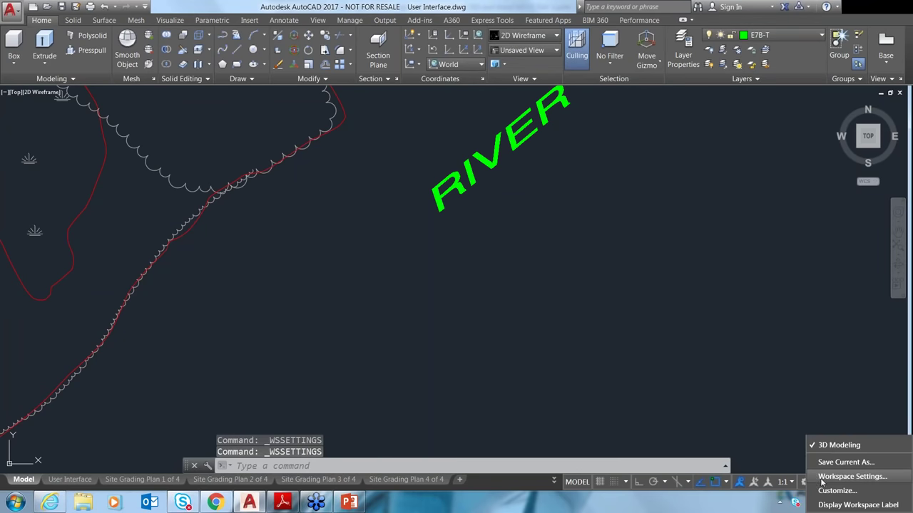
pyautogui.click(840, 421)
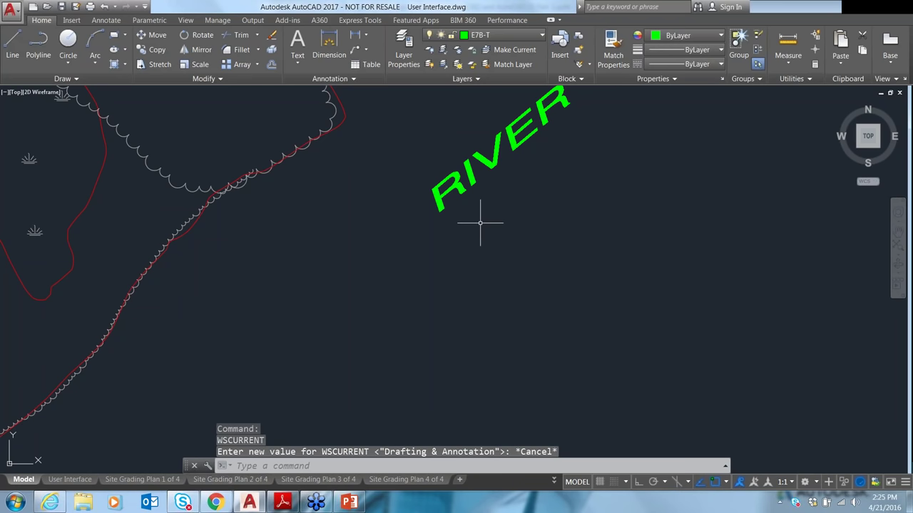
# Set the GALLERYVIEW system variable to 1 to enable block previews for insertion
pyautogui.click(72, 20)
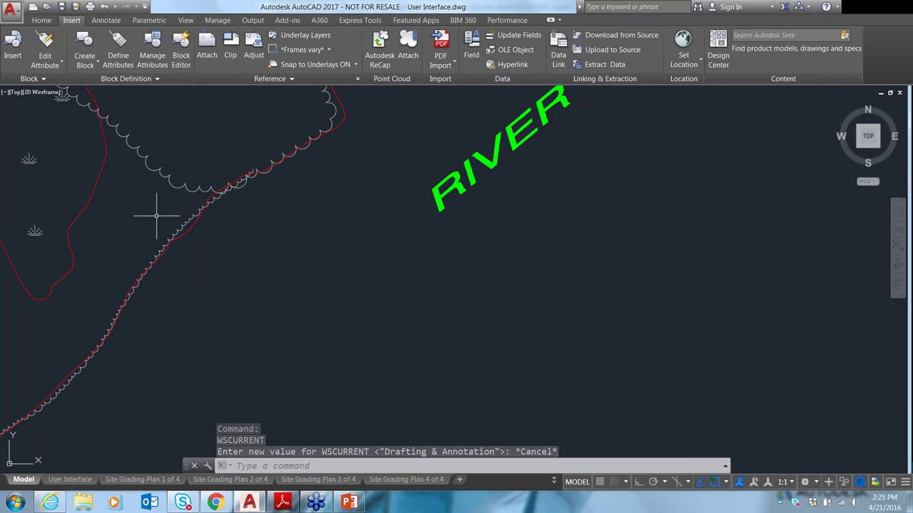
pyautogui.write('gateway')
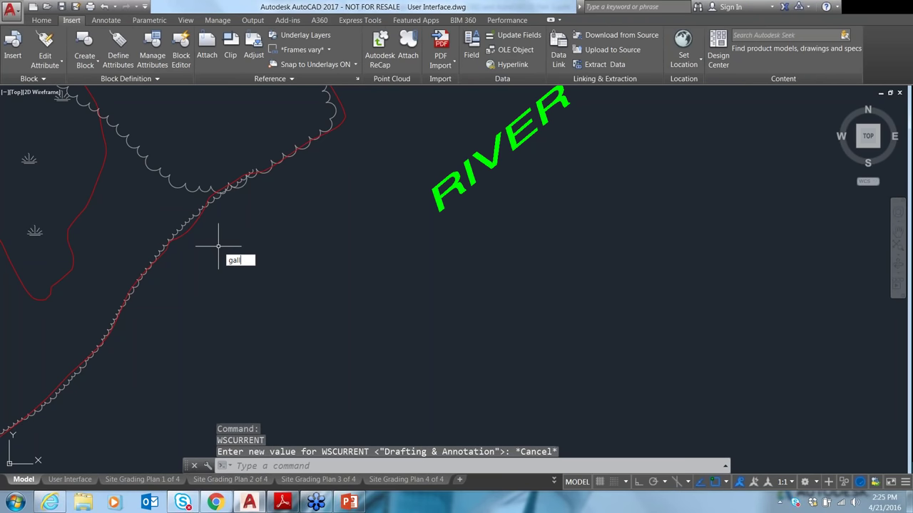
pyautogui.press('Escape')
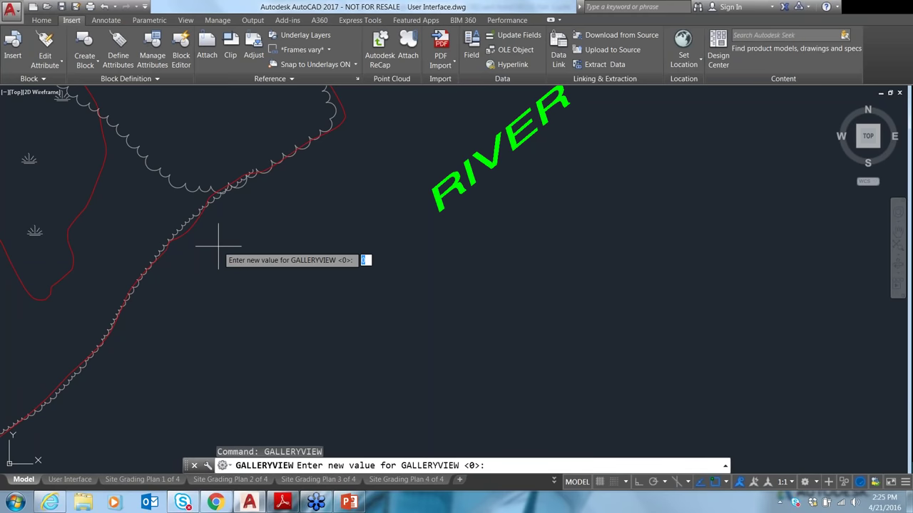
pyautogui.write('1')
pyautogui.press('Return')
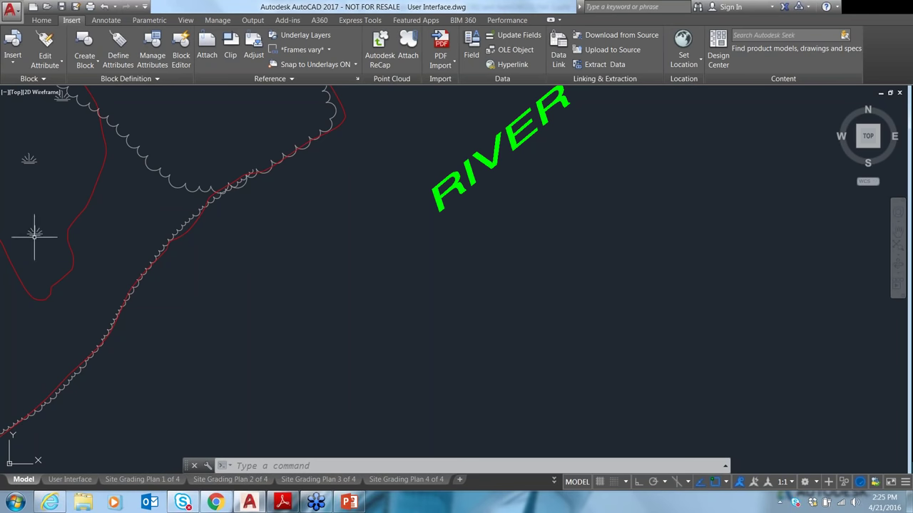
# Show the block insertion gallery with its preview thumbnails, keeping the site plan around the river in view
pyautogui.scroll(-4, 32, 240)
pyautogui.moveTo(148, 200)
pyautogui.mouseDown(button='middle')
pyautogui.moveTo(492, 300)
pyautogui.moveTo(499, 280)
pyautogui.mouseUp(button='middle')
pyautogui.click(13, 57)
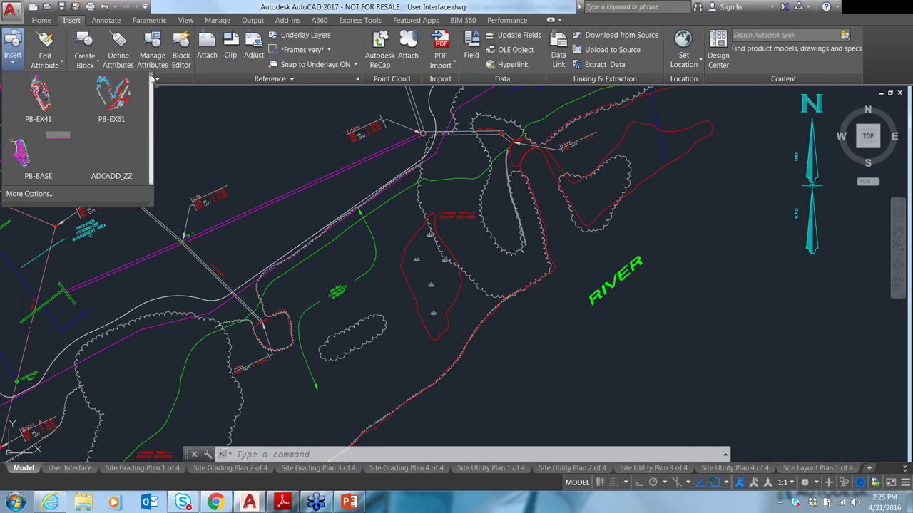
# Enlarge the block insertion gallery and browse its thumbnail previews of the drawing's blocks
pyautogui.scroll(-1, 151, 81)
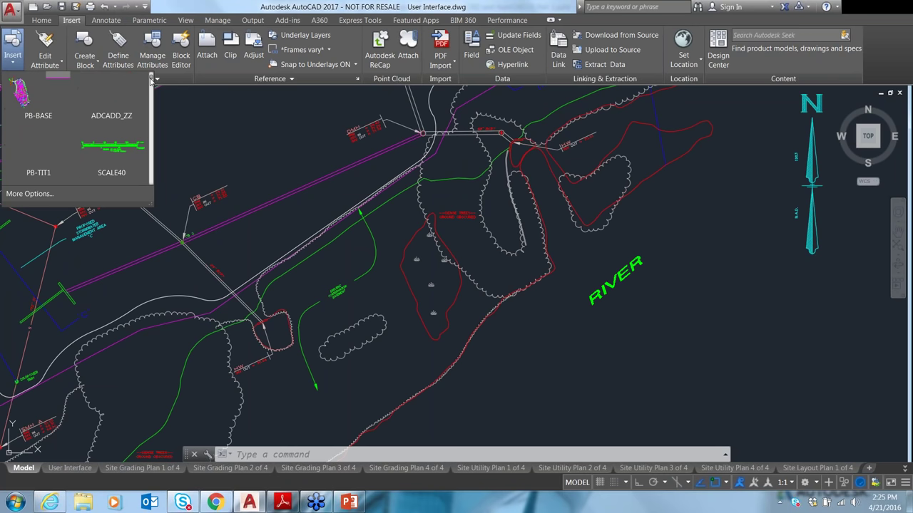
pyautogui.scroll(-1, 151, 80)
pyautogui.moveTo(150, 205); pyautogui.dragTo(557, 236)
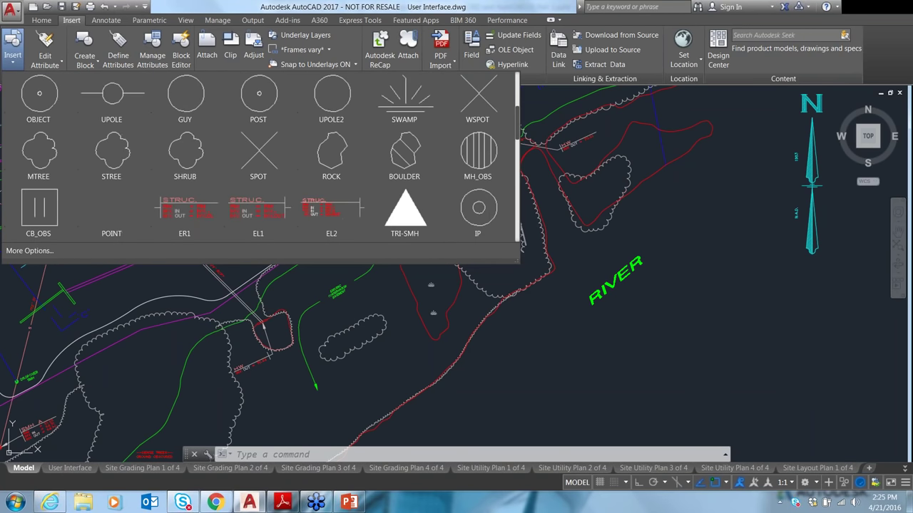
pyautogui.moveTo(515, 115); pyautogui.dragTo(518, 81)
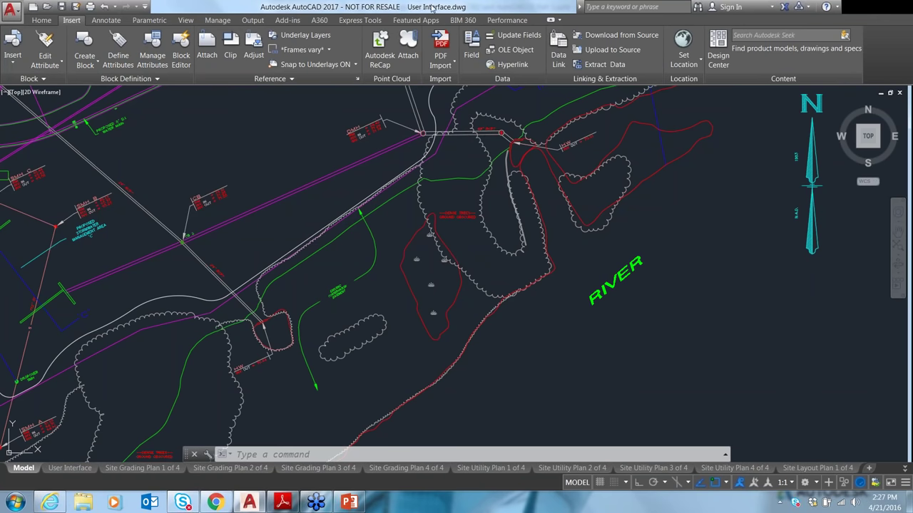
# Run the INSERT command to show the classic Insert dialog, and close it without inserting a block
pyautogui.click(397, 320)
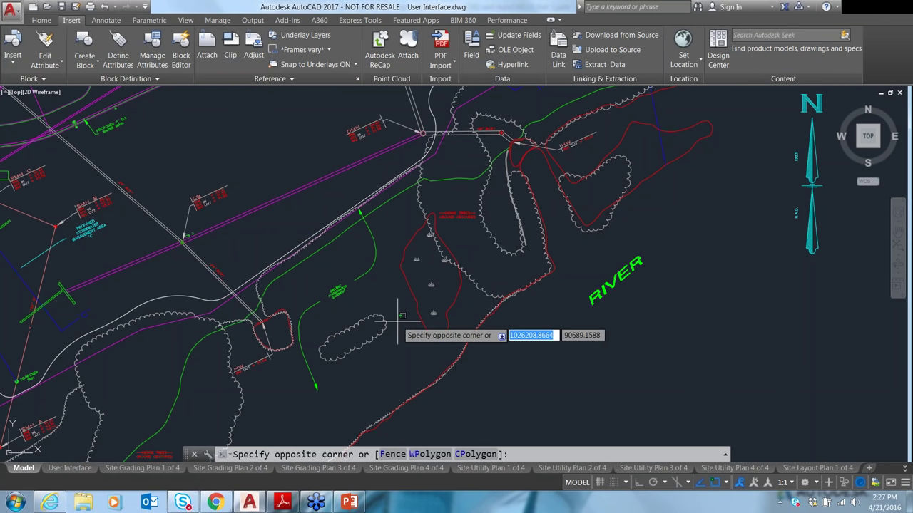
pyautogui.press('Escape')
pyautogui.write('INSERT')
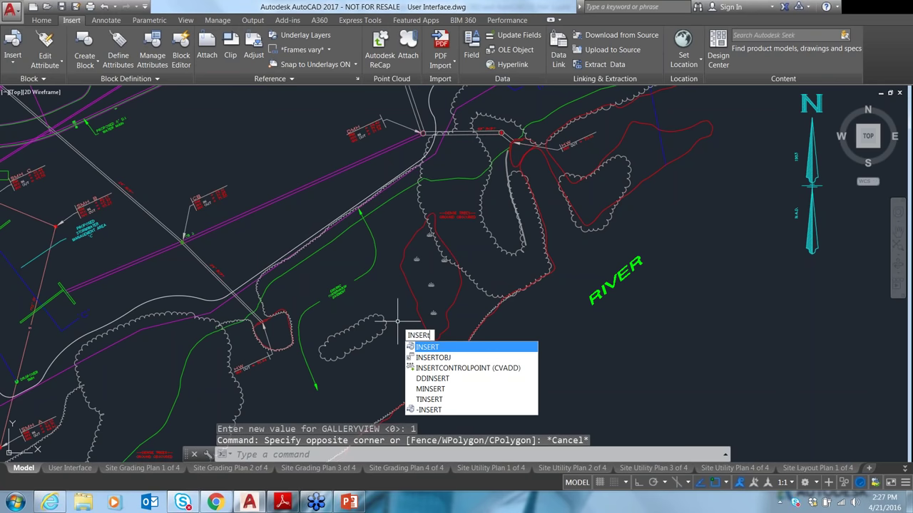
pyautogui.press('Return')
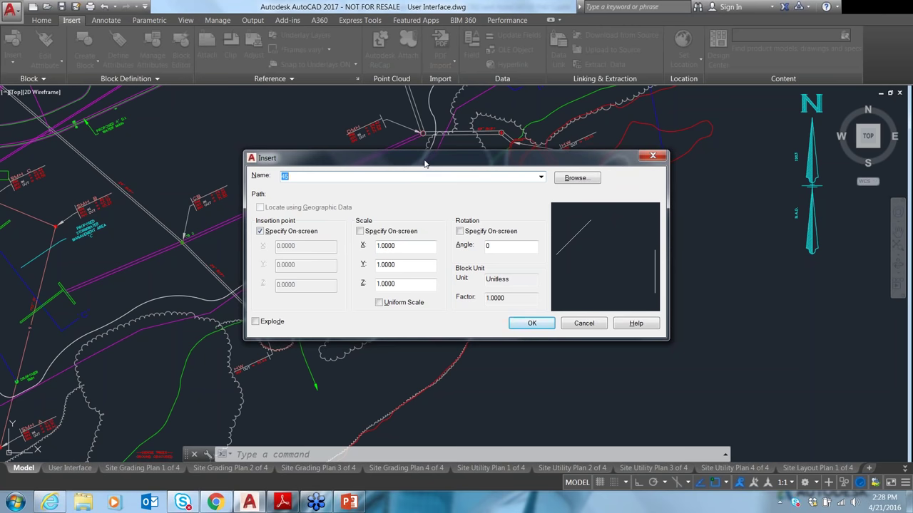
pyautogui.click(652, 156)
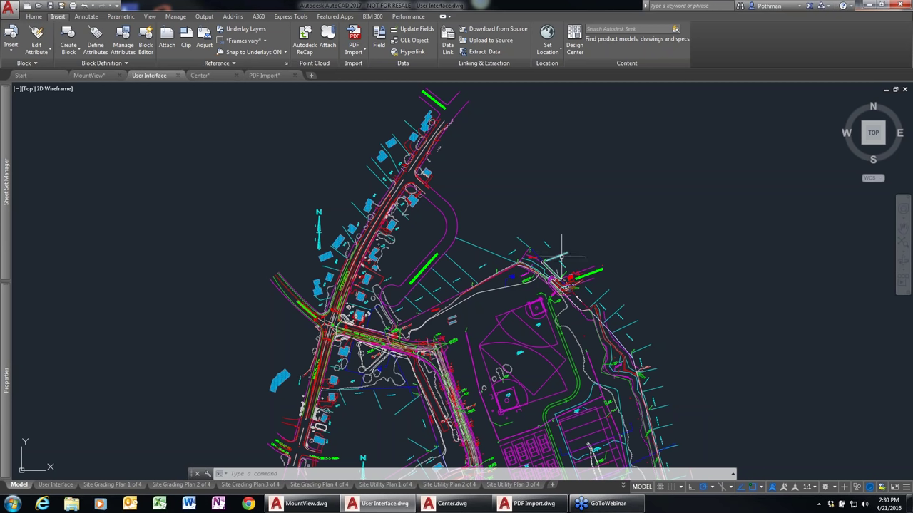
# Edit the LOT 474 label below Broadcrest Lane to read LOT 474, MAP 'F' with a capital F
pyautogui.moveTo(562, 315)
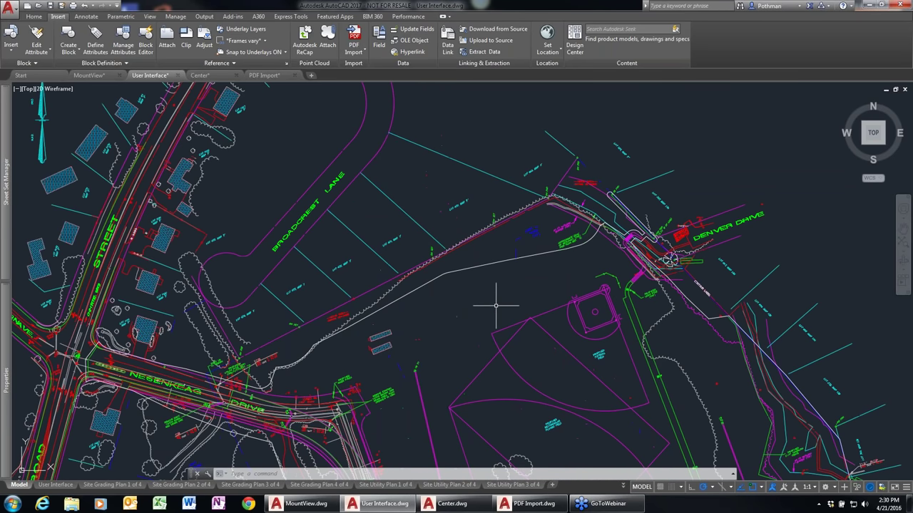
pyautogui.scroll(2, 306, 159)
pyautogui.moveTo(306, 159); pyautogui.dragTo(378, 250, button='middle')
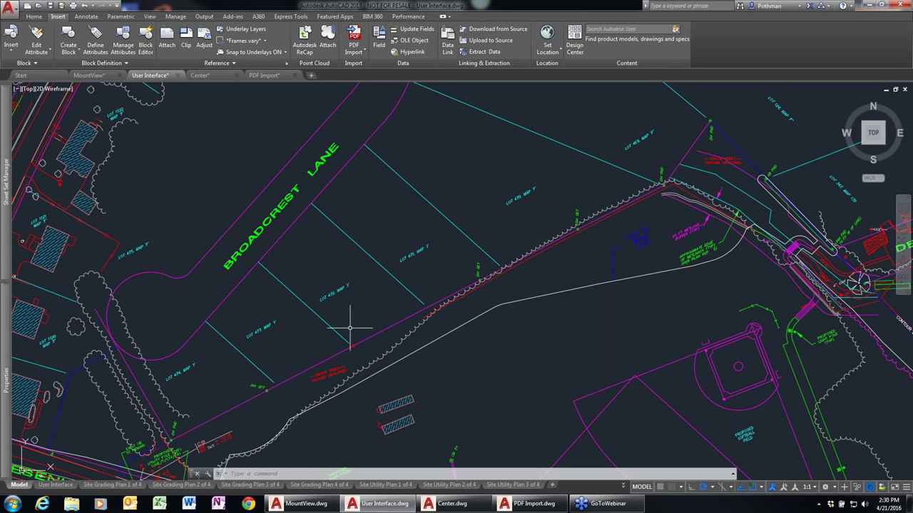
pyautogui.click(190, 369)
pyautogui.rightClick(192, 371)
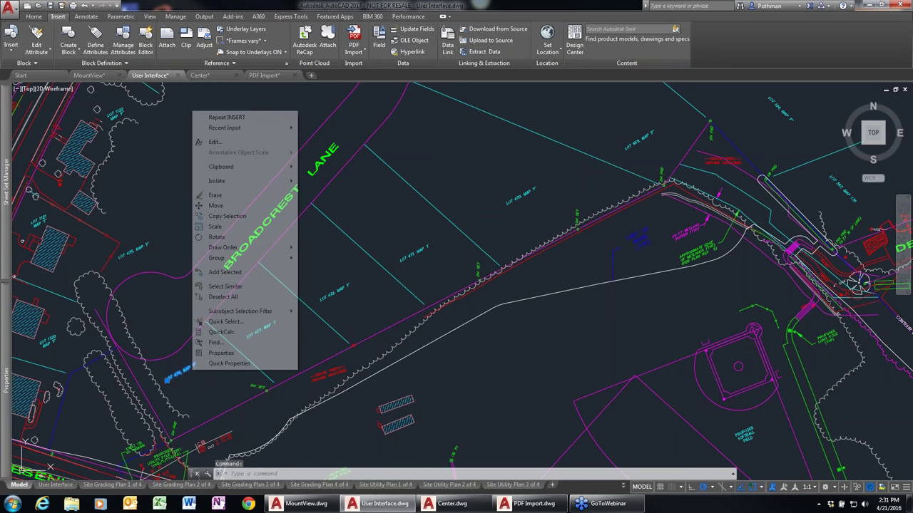
pyautogui.click(222, 143)
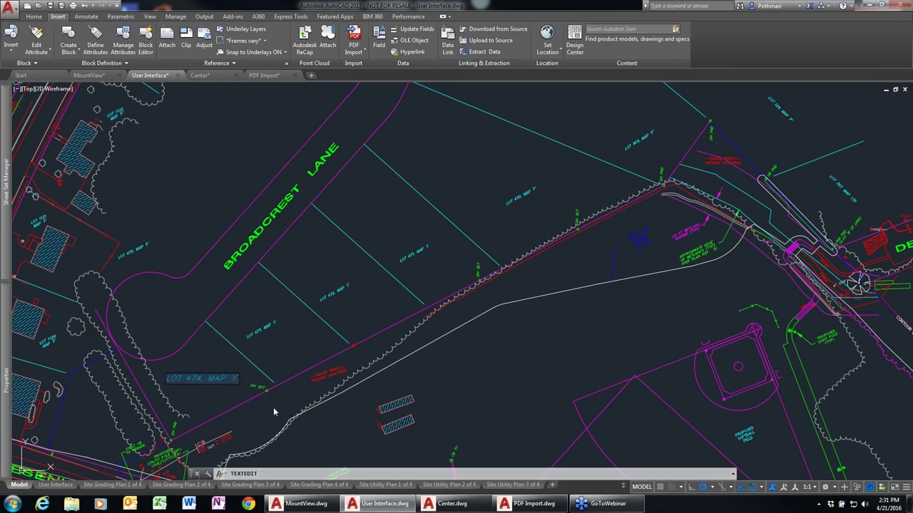
pyautogui.click(236, 379)
pyautogui.scroll(4, 224, 375)
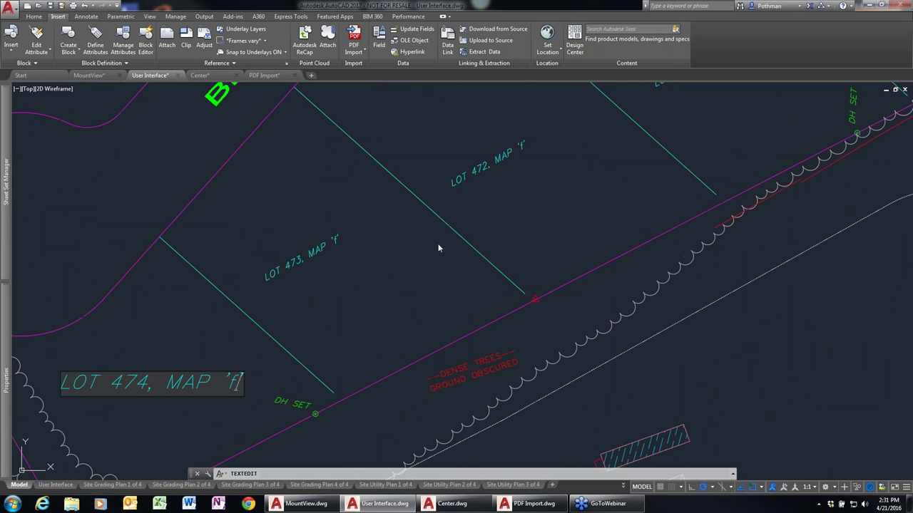
pyautogui.press('BackSpace')
pyautogui.press('BackSpace')
pyautogui.write("F'")
pyautogui.click(368, 288)
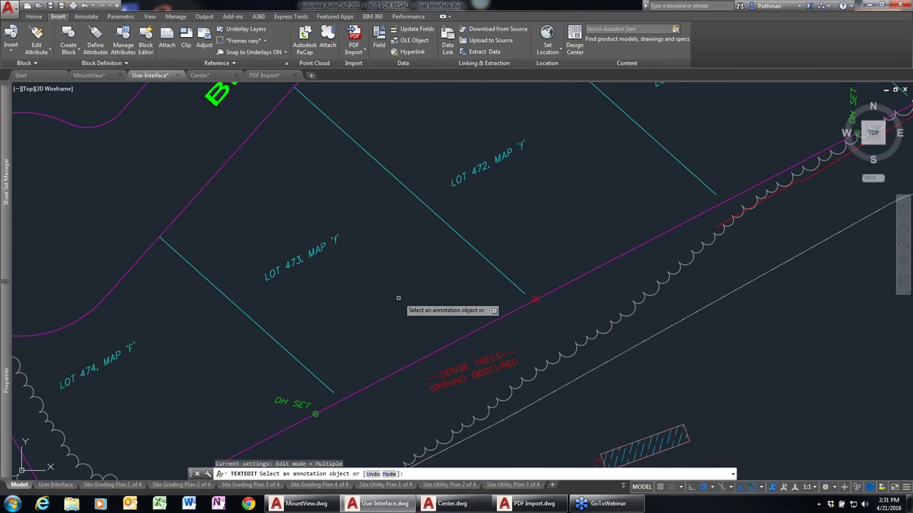
# Set the text edit mode to Multiple and change the LOT 473 label to LOT 473, MAP 'F'
pyautogui.click(390, 474)
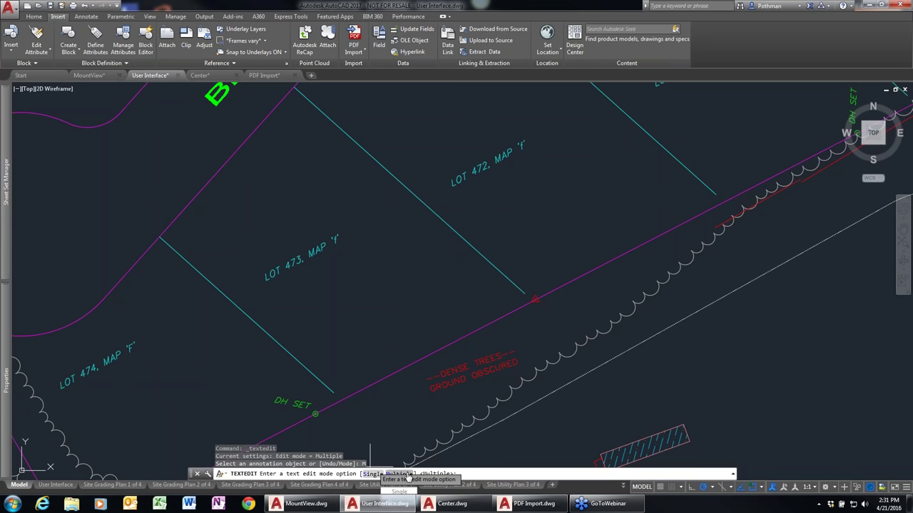
pyautogui.click(408, 475)
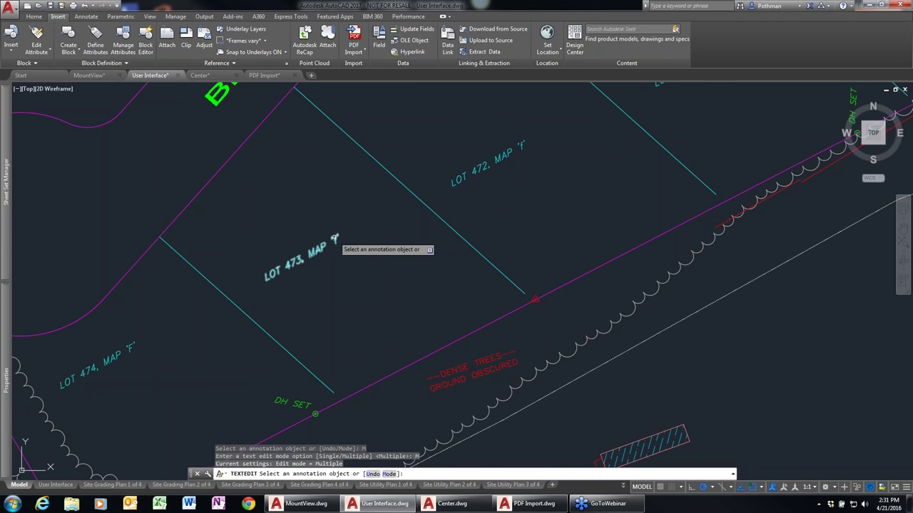
pyautogui.click(338, 243)
pyautogui.click(338, 245)
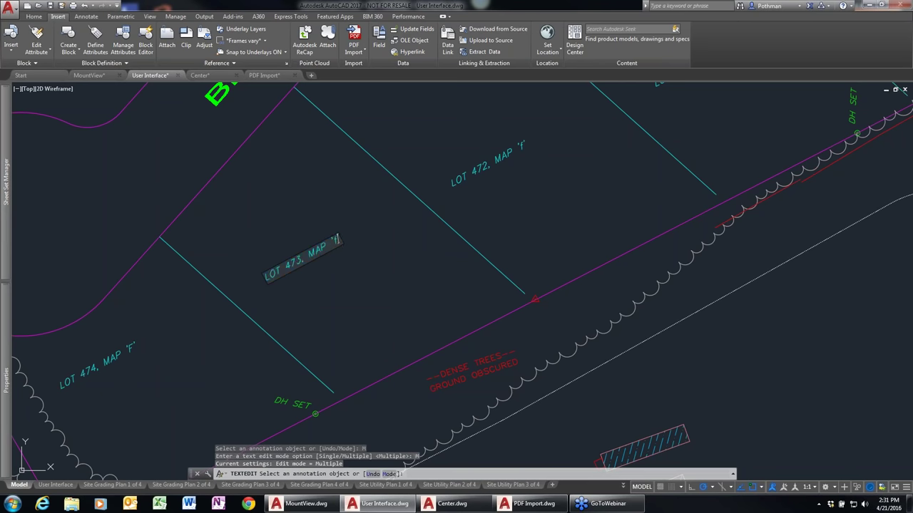
pyautogui.press('BackSpace')
pyautogui.press('BackSpace')
pyautogui.write("F'")
# Change the LOT 472 label to LOT 472, MAP 'F' and finish the text editing command
pyautogui.click(520, 144)
pyautogui.click(523, 148)
pyautogui.press('End')
pyautogui.write('F')
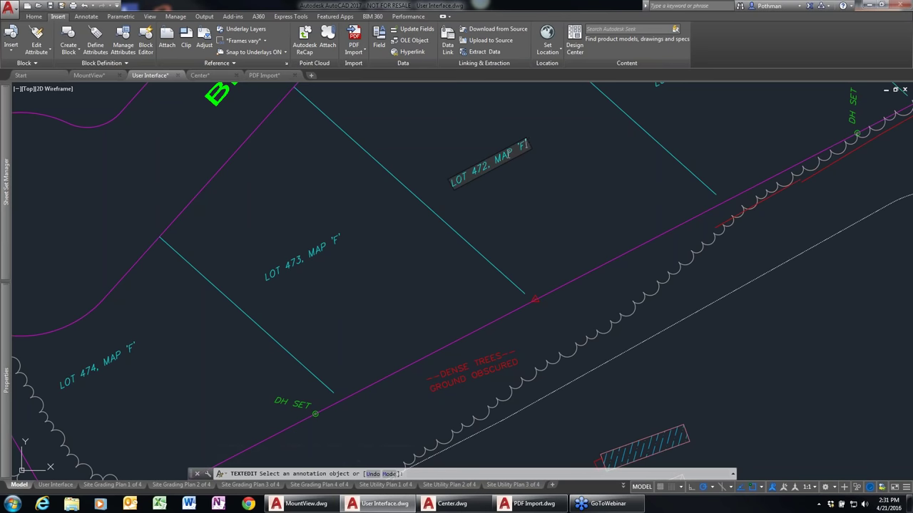
pyautogui.press('Return')
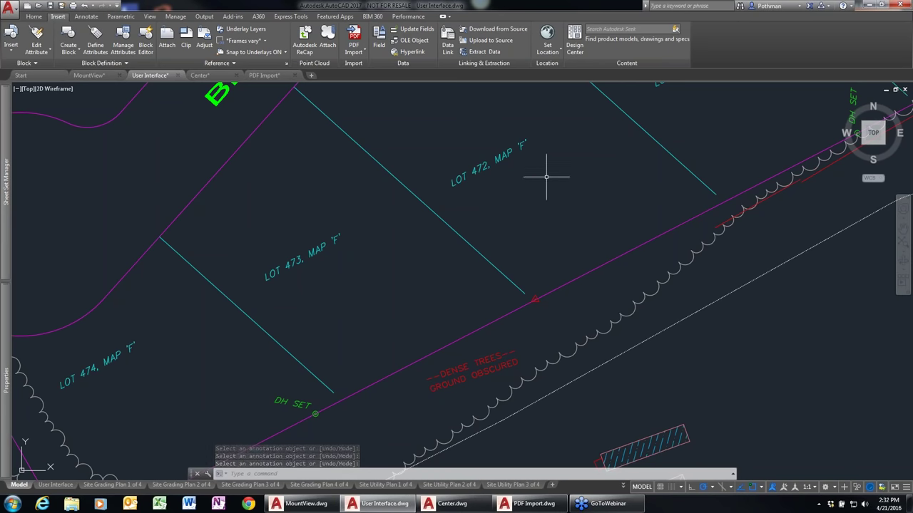
# Switch to the MountView drawing's Flag Notes and start the TEXTALIGN command
pyautogui.click(98, 77)
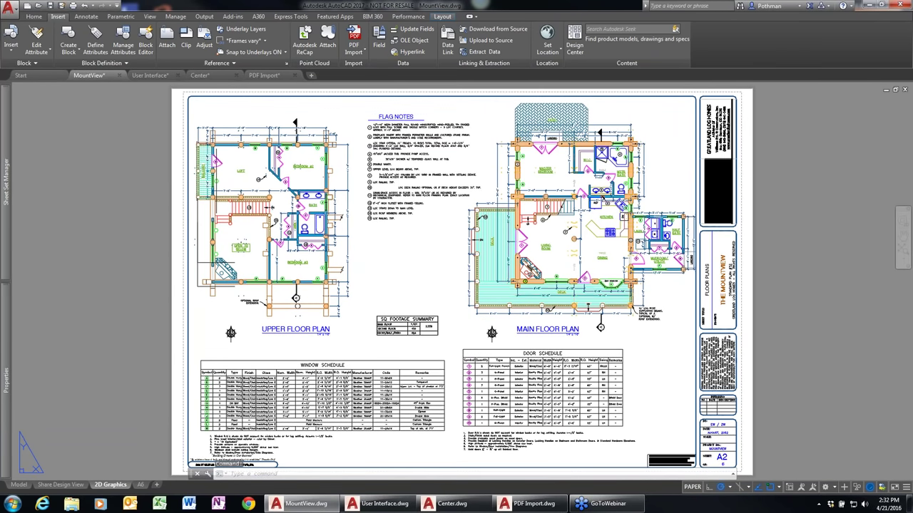
pyautogui.scroll(2, 450, 84)
pyautogui.scroll(2, 402, 193)
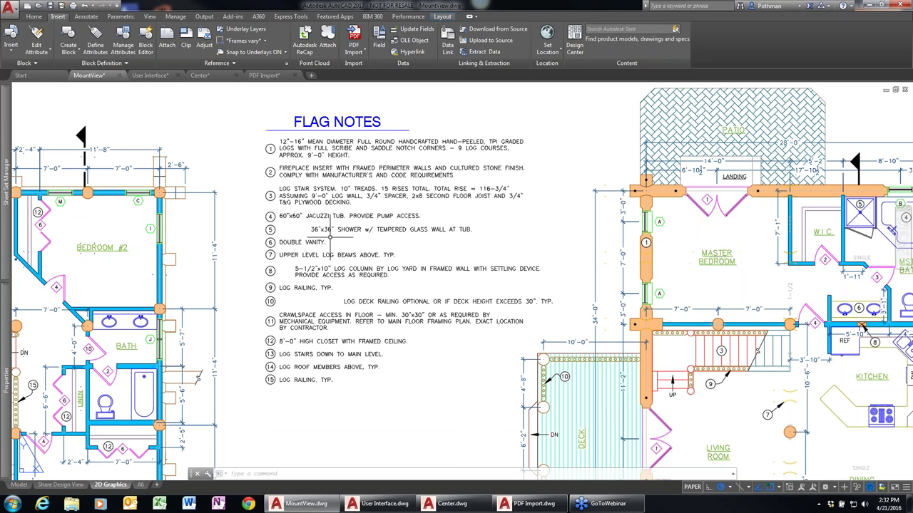
pyautogui.click(86, 16)
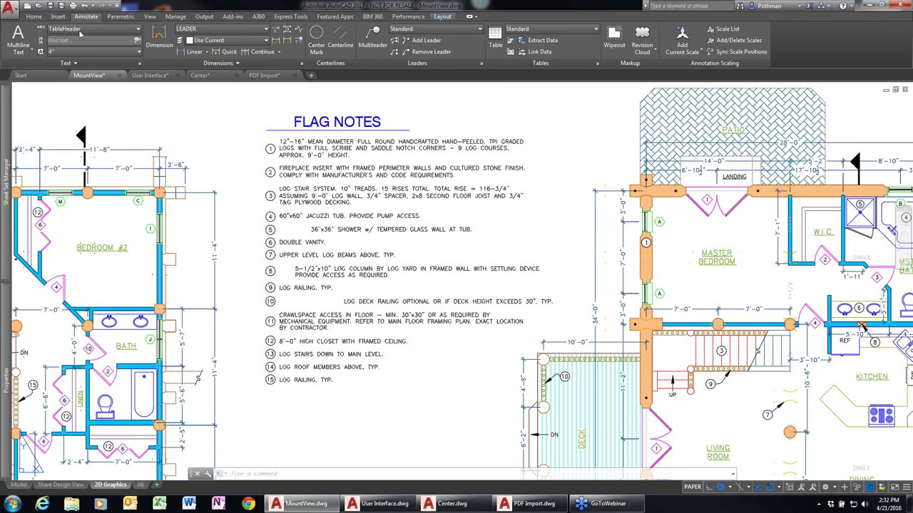
pyautogui.click(40, 51)
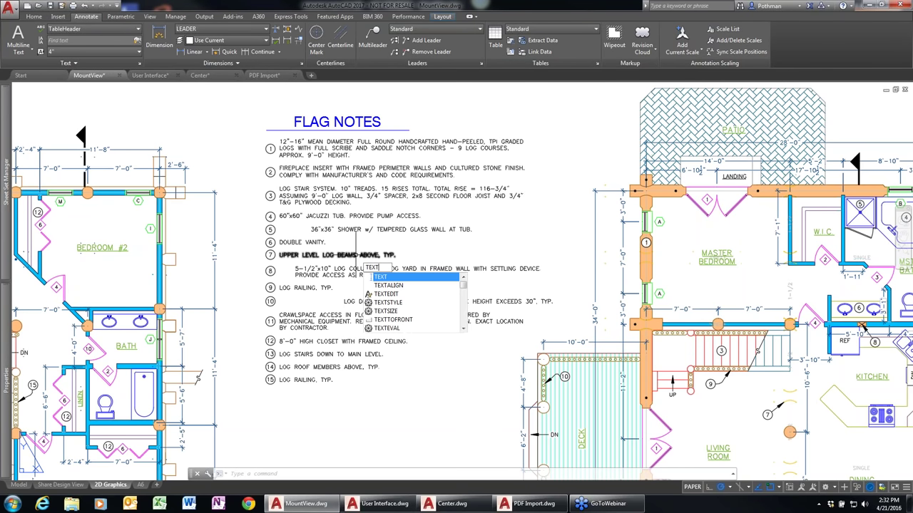
pyautogui.press('Down')
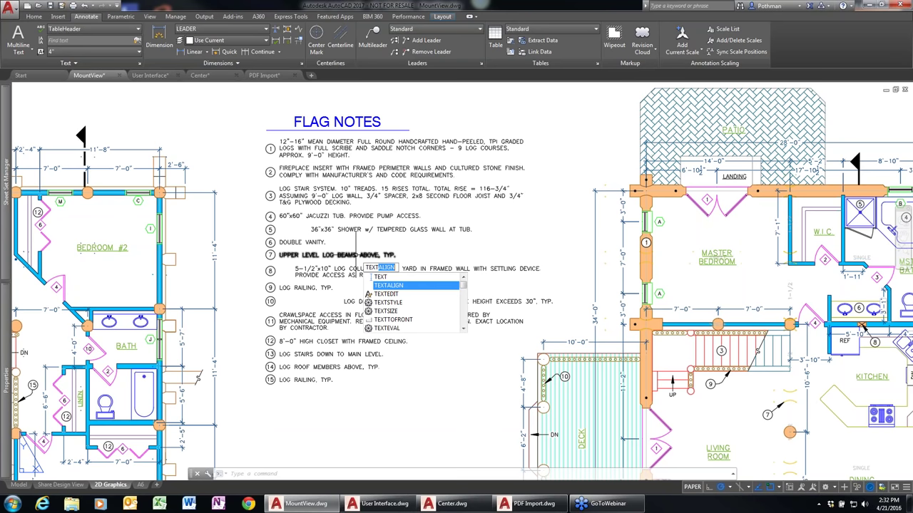
pyautogui.press('Return')
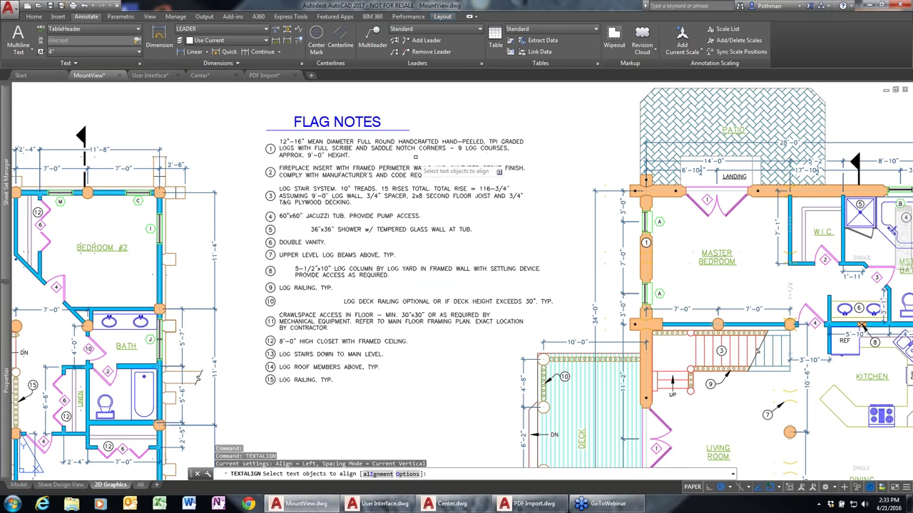
pyautogui.click(402, 404)
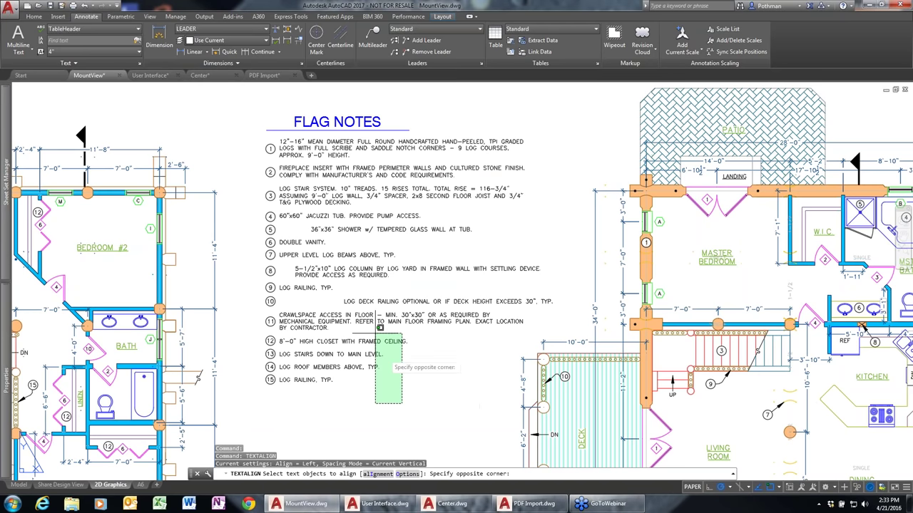
pyautogui.click(376, 180)
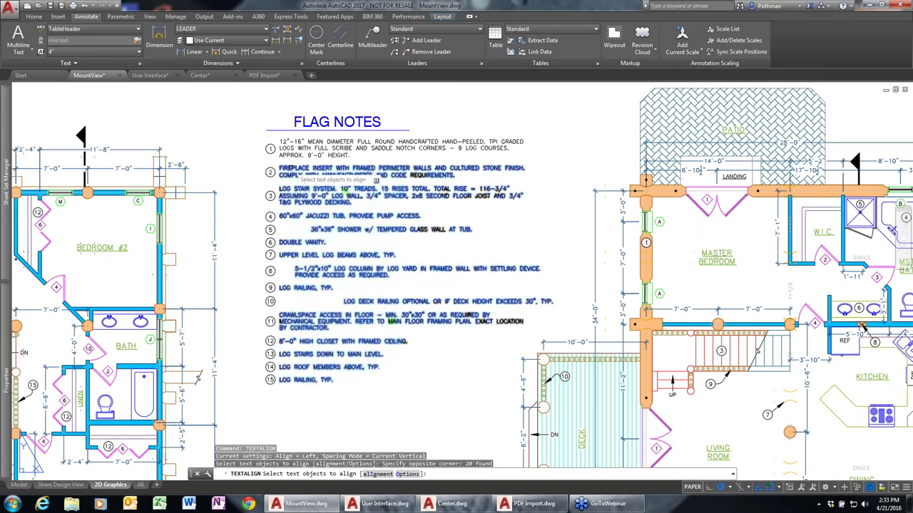
pyautogui.click(411, 473)
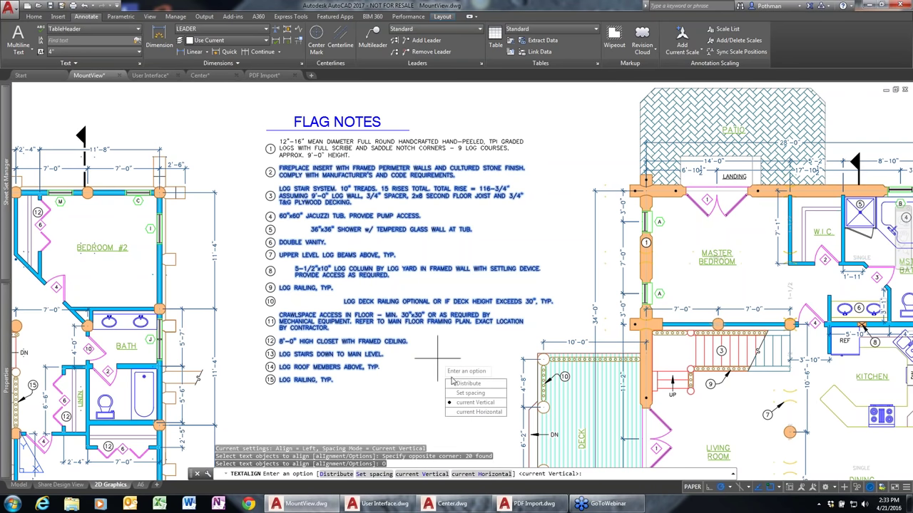
pyautogui.click(475, 402)
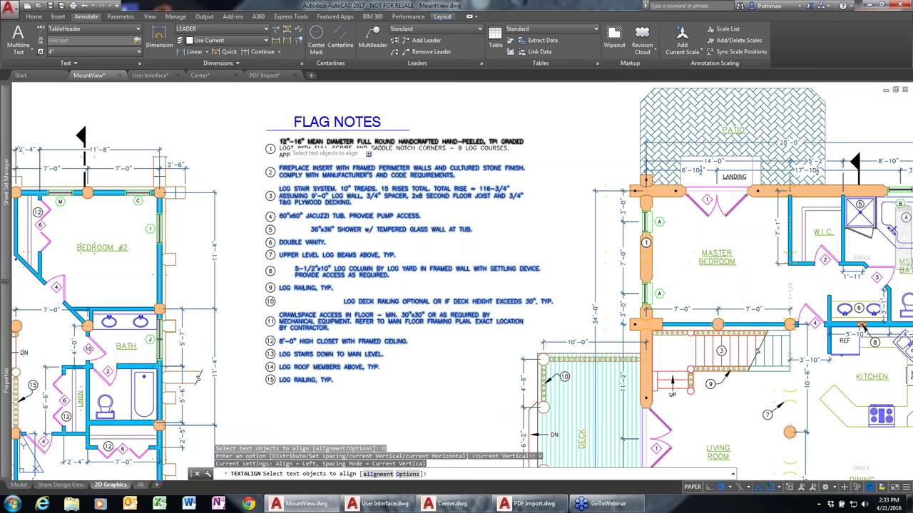
pyautogui.click(368, 153)
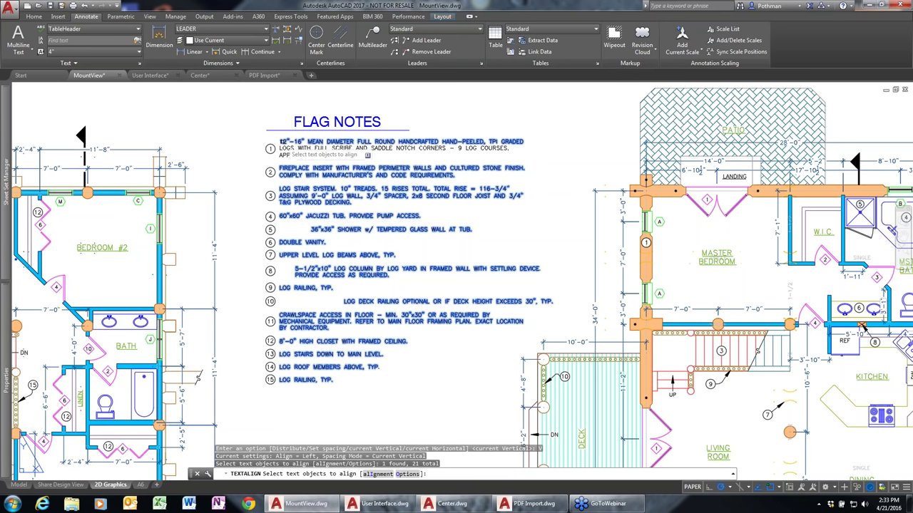
pyautogui.write('\\')
pyautogui.press('Return')
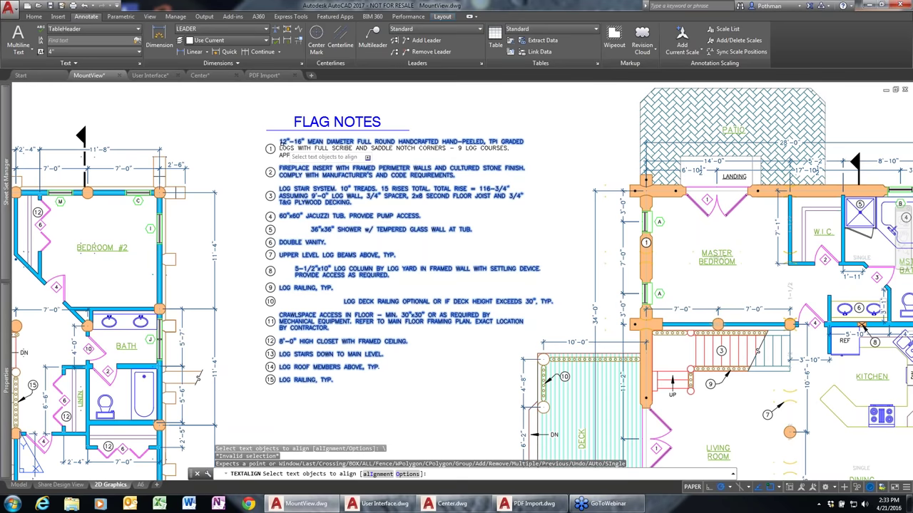
pyautogui.press('Return')
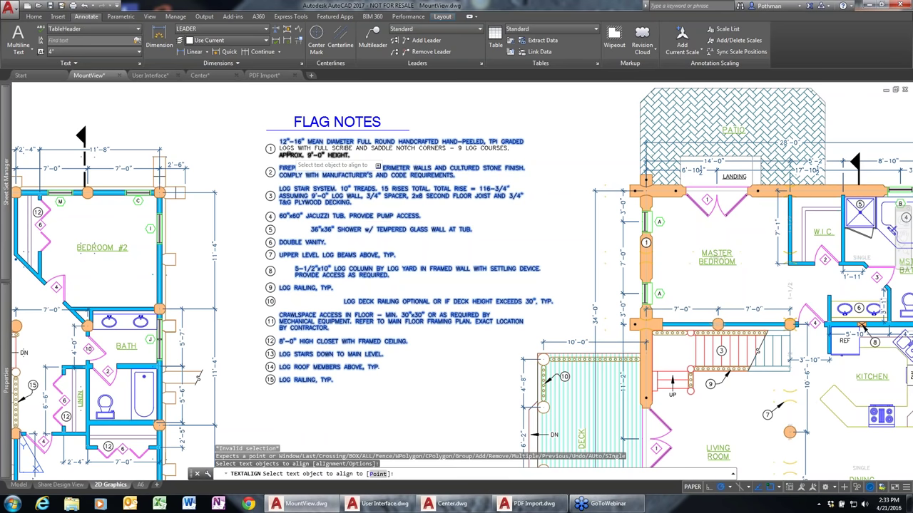
pyautogui.press('Escape')
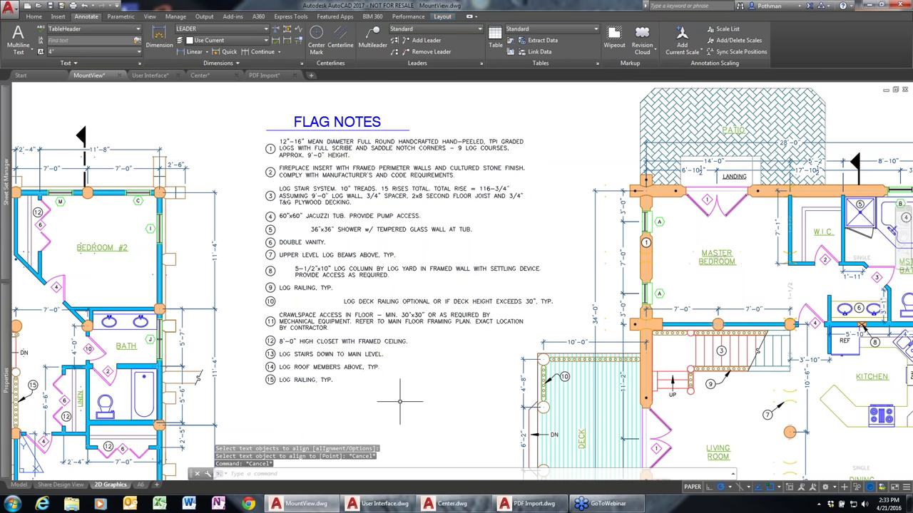
# Left-align flag notes 2 through 15 vertically with TEXTALIGN, using note 2's fireplace insert line as the alignment reference
pyautogui.press('Return')
pyautogui.click(400, 402)
pyautogui.click(293, 169)
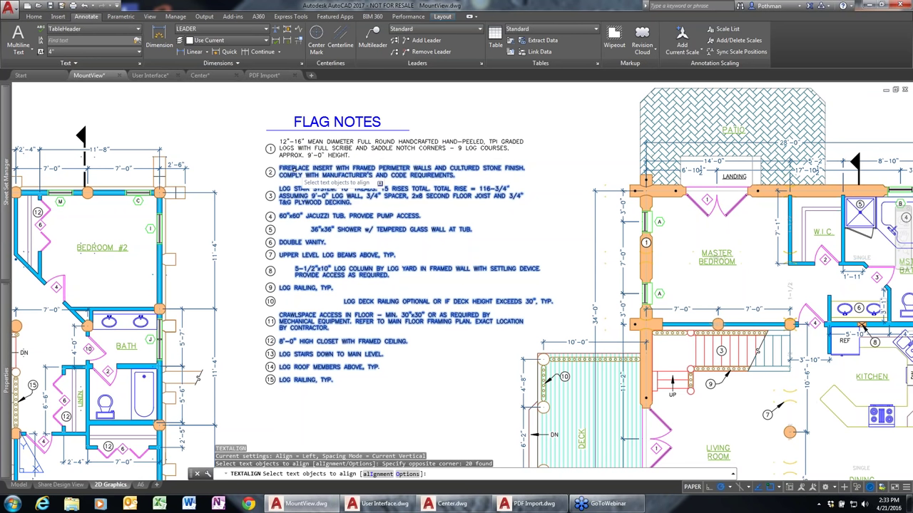
pyautogui.press('Return')
pyautogui.click(292, 169)
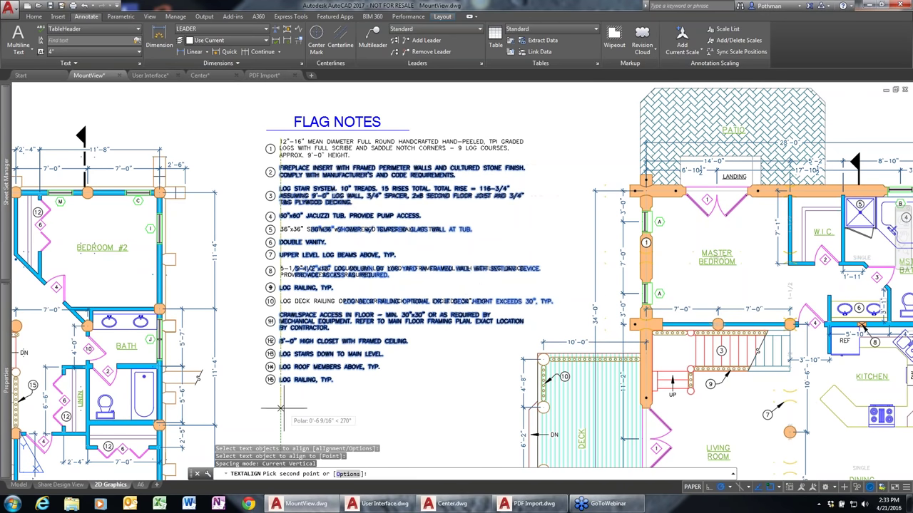
pyautogui.click(280, 408)
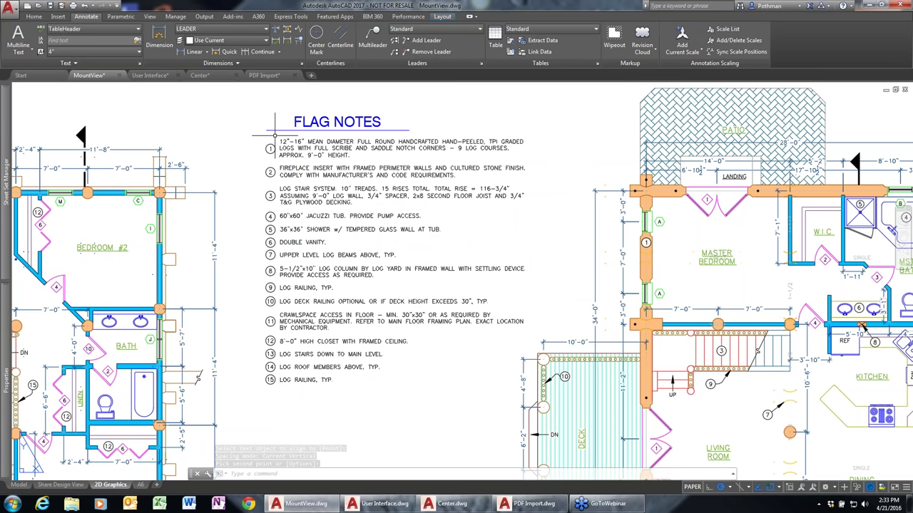
# Draw a vertical check line from flag note 1's text insertion point down past note 15, and erase it
pyautogui.write('l')
pyautogui.press('Return')
pyautogui.write('ins')
pyautogui.press('Return')
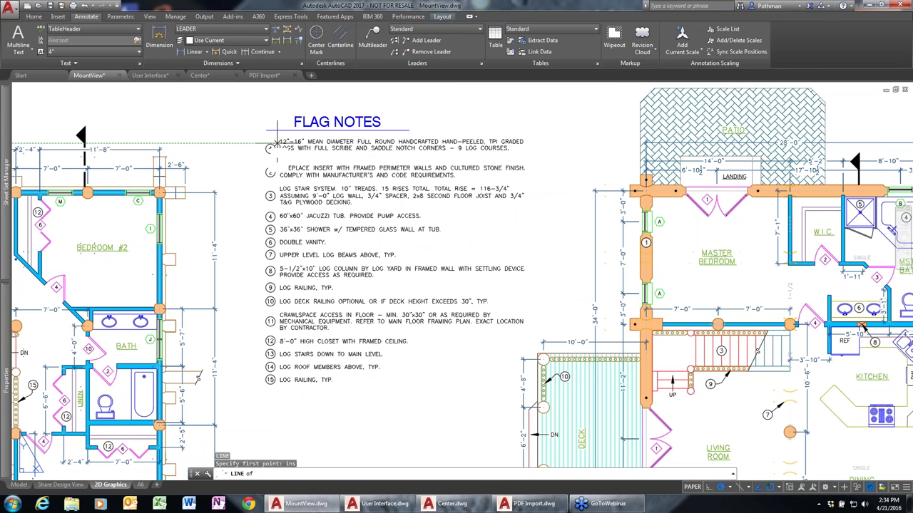
pyautogui.click(277, 144)
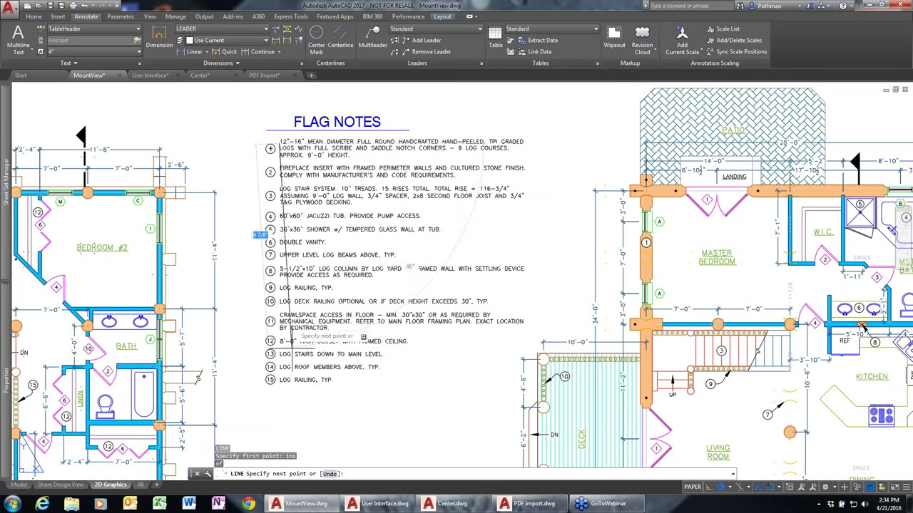
pyautogui.click(279, 412)
pyautogui.press('Escape')
pyautogui.moveTo(299, 421); pyautogui.dragTo(261, 378)
pyautogui.press('Delete')
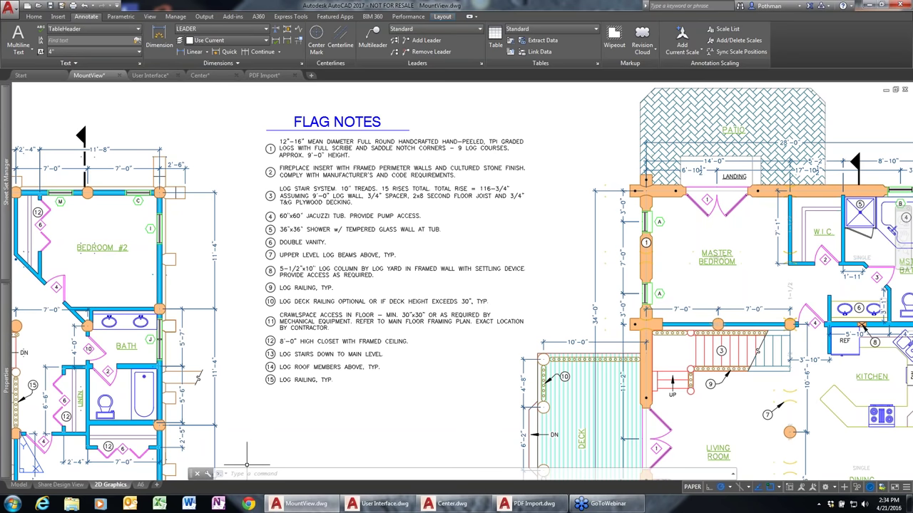
# Switch to model space and try the Erase command with a crossing window over the front elevation
pyautogui.click(19, 485)
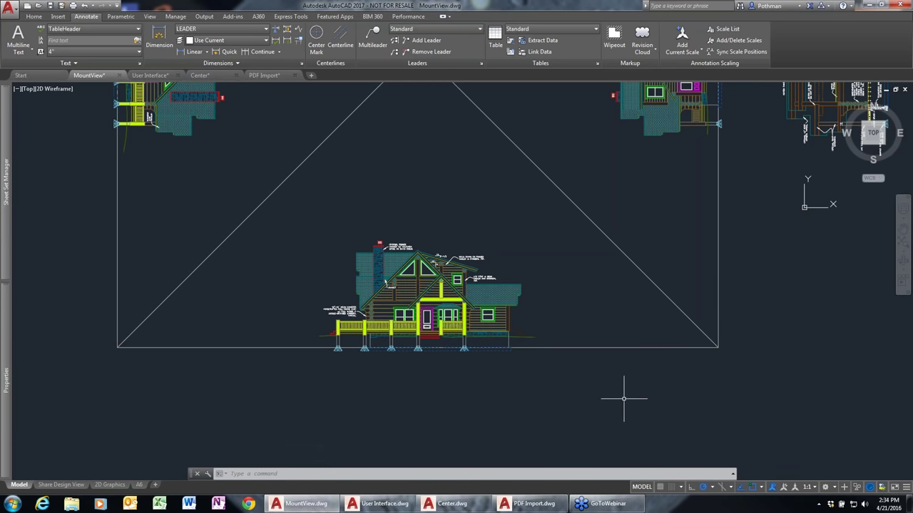
pyautogui.write('e')
pyautogui.press('Return')
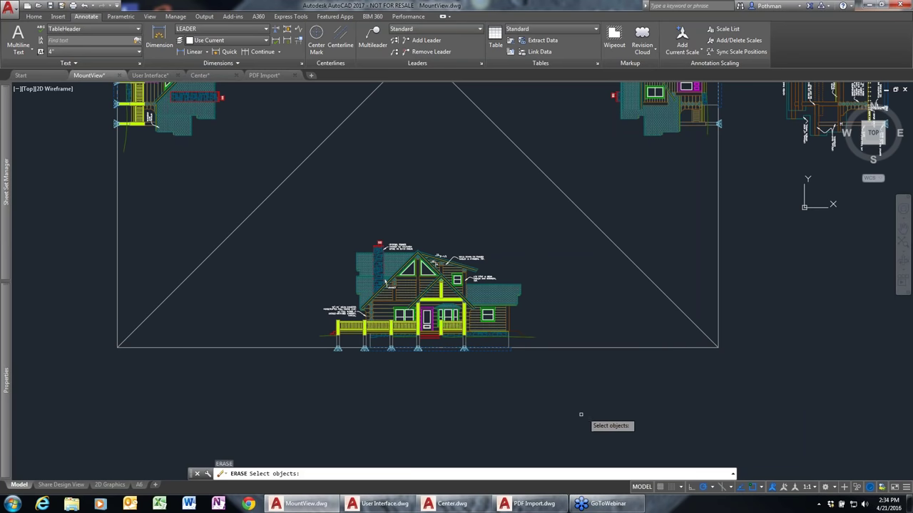
pyautogui.click(573, 408)
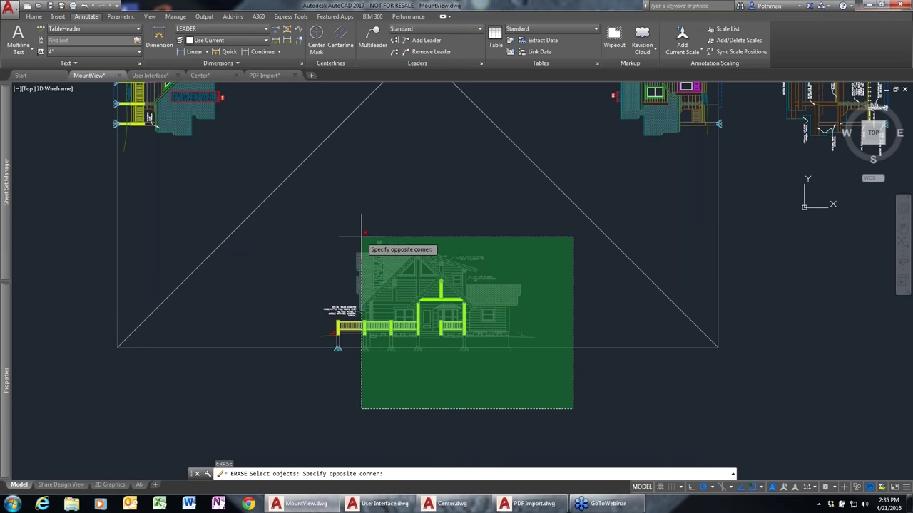
pyautogui.press('Escape')
pyautogui.press('Escape')
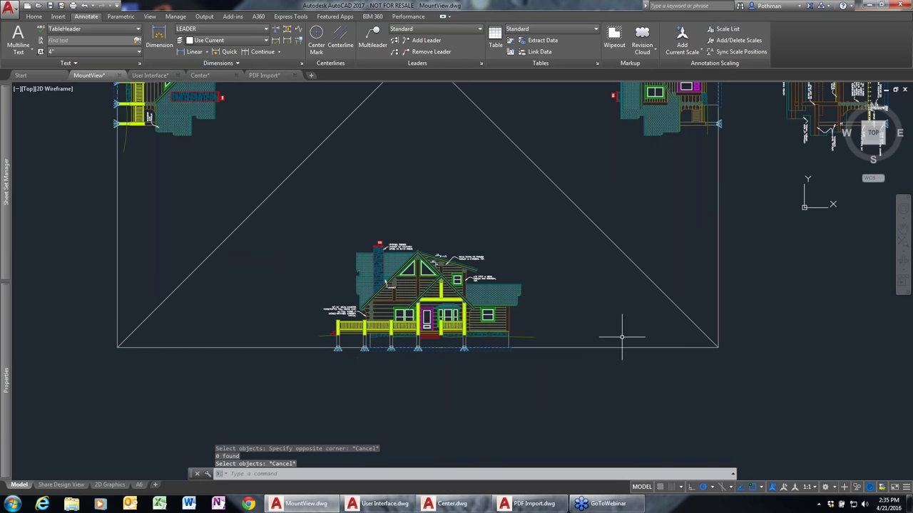
# Lasso-select the two triangular gable windows in the front elevation and delete them
pyautogui.click(635, 376)
pyautogui.moveTo(631, 382)
pyautogui.mouseDown()
pyautogui.moveTo(750, 396)
pyautogui.moveTo(782, 358)
pyautogui.moveTo(781, 307)
pyautogui.moveTo(698, 297)
pyautogui.moveTo(682, 279)
pyautogui.moveTo(661, 196)
pyautogui.moveTo(588, 177)
pyautogui.moveTo(503, 188)
pyautogui.moveTo(549, 267)
pyautogui.moveTo(610, 301)
pyautogui.moveTo(595, 334)
pyautogui.moveTo(544, 383)
pyautogui.moveTo(559, 416)
pyautogui.moveTo(609, 426)
pyautogui.moveTo(592, 383)
pyautogui.mouseUp()
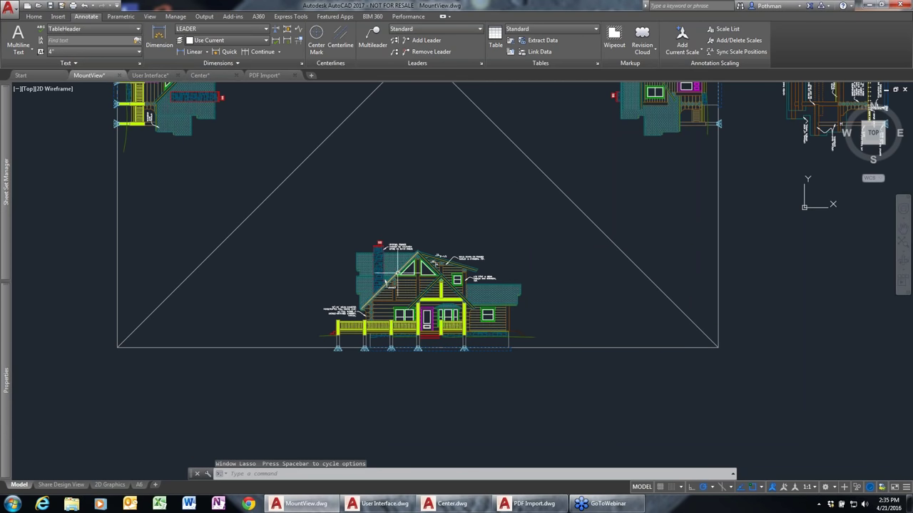
pyautogui.scroll(8, 398, 273)
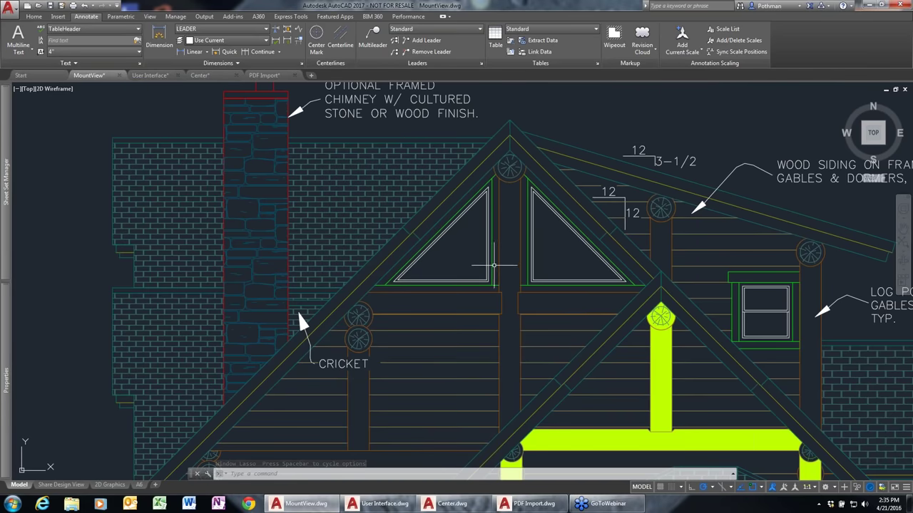
pyautogui.scroll(2, 494, 266)
pyautogui.moveTo(420, 334)
pyautogui.mouseDown(button='middle')
pyautogui.moveTo(445, 326)
pyautogui.moveTo(358, 355)
pyautogui.mouseUp(button='middle')
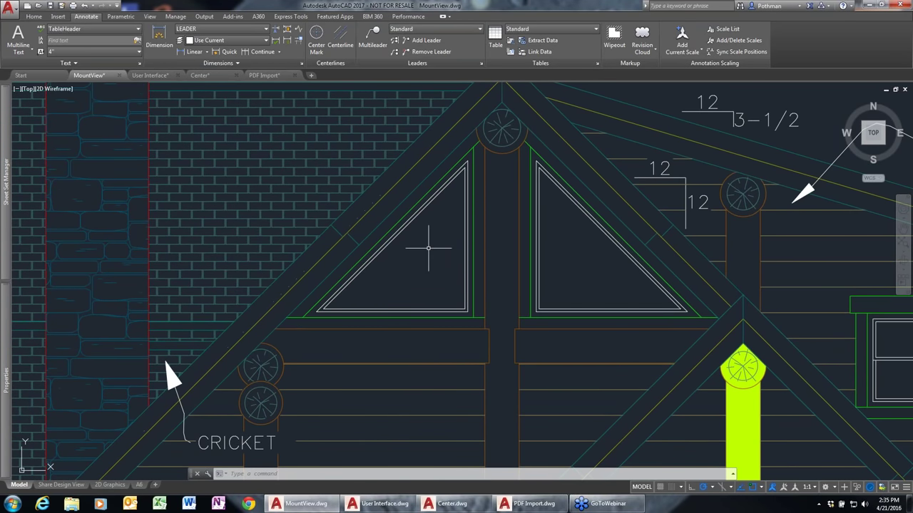
pyautogui.click(267, 323)
pyautogui.moveTo(271, 321)
pyautogui.mouseDown()
pyautogui.moveTo(557, 328)
pyautogui.moveTo(725, 318)
pyautogui.moveTo(684, 294)
pyautogui.moveTo(659, 259)
pyautogui.moveTo(644, 211)
pyautogui.moveTo(586, 184)
pyautogui.moveTo(546, 147)
pyautogui.moveTo(472, 123)
pyautogui.mouseUp()
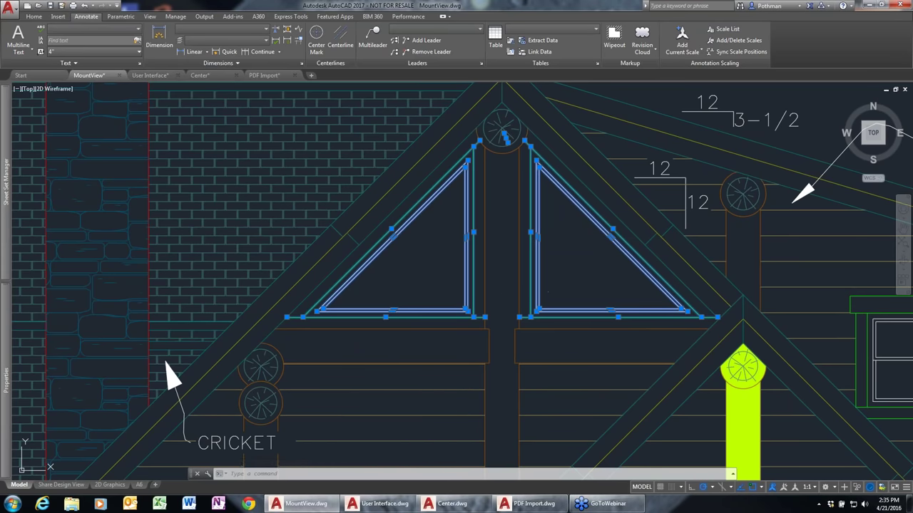
pyautogui.press('Delete')
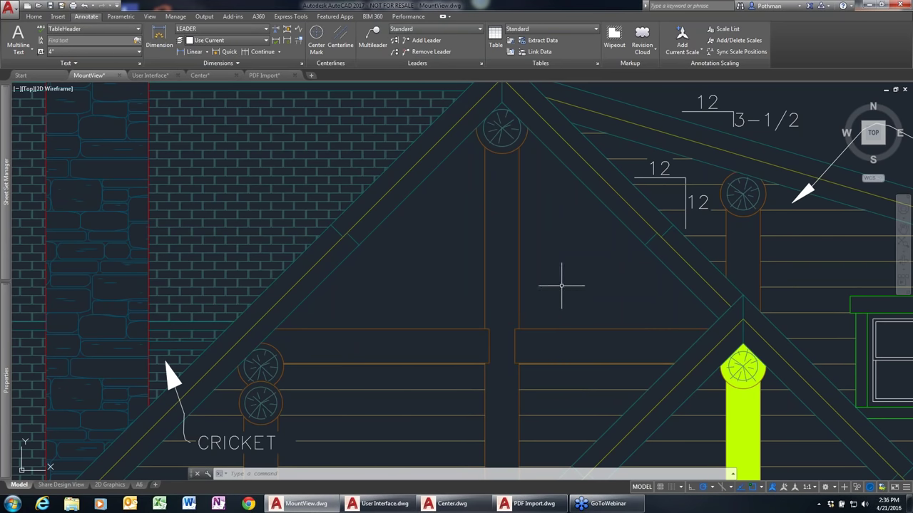
# Erase log siding, beam and centre post lines in the gable with three successive crossing-window selections
pyautogui.write('e')
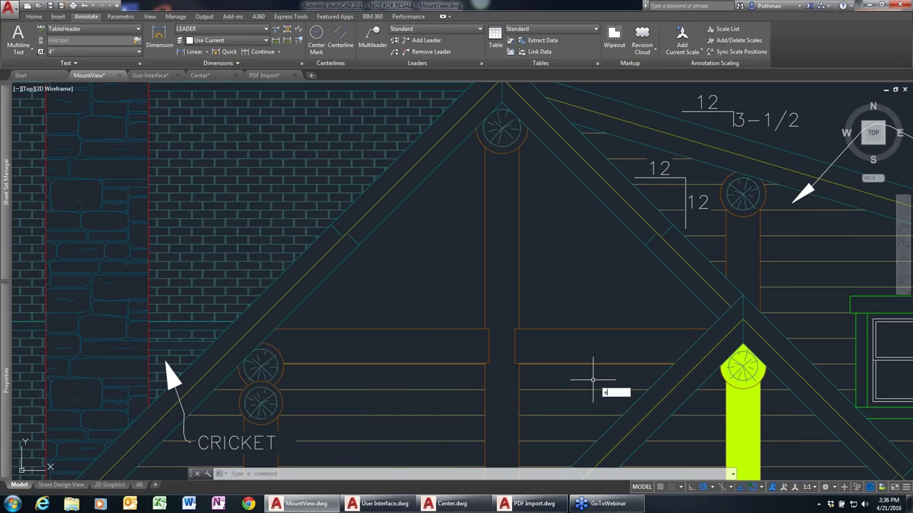
pyautogui.press('Return')
pyautogui.click(587, 363)
pyautogui.click(546, 363)
pyautogui.press('Return')
pyautogui.press('Return')
pyautogui.click(547, 317)
pyautogui.click(506, 316)
pyautogui.press('Return')
pyautogui.press('Return')
pyautogui.click(526, 363)
pyautogui.click(495, 366)
pyautogui.press('Return')
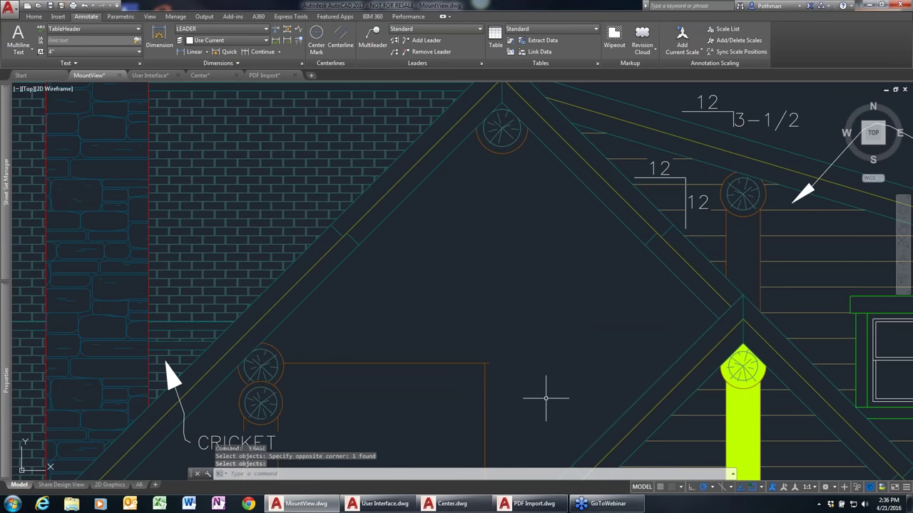
# Undo the last three erasures of the gable's log lines
pyautogui.hotkey('ctrl', 'z')
pyautogui.hotkey('ctrl', 'z')
pyautogui.hotkey('ctrl', 'z')
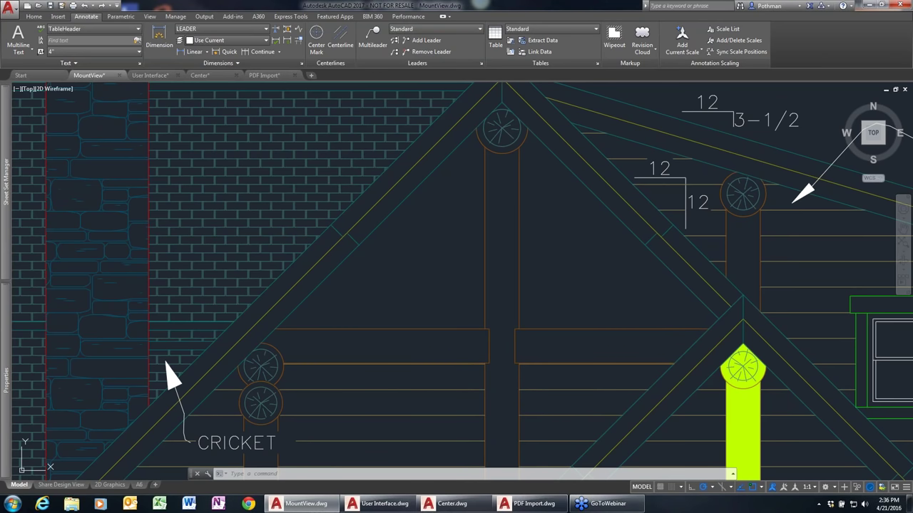
# Examine the different ways to reach the Options dialog, leaving all settings as they are
pyautogui.write('OP')
pyautogui.press('Return')
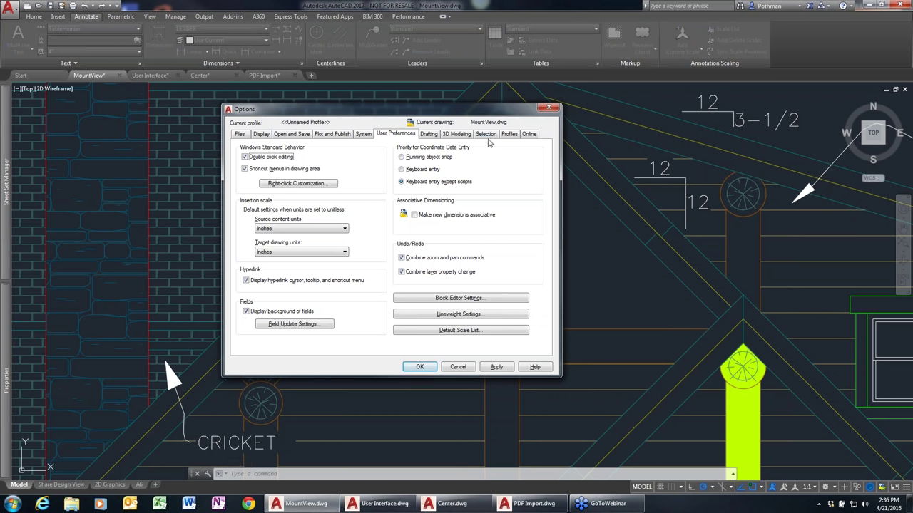
pyautogui.press('Escape')
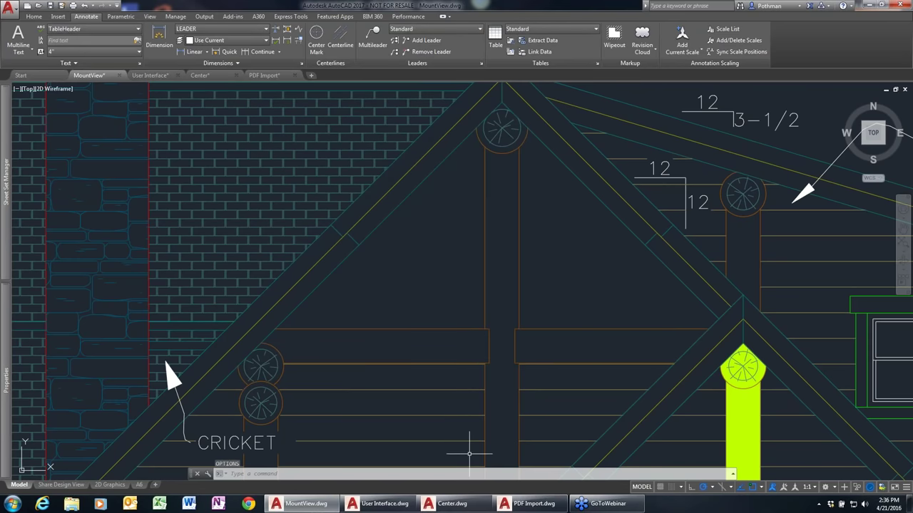
pyautogui.rightClick(461, 475)
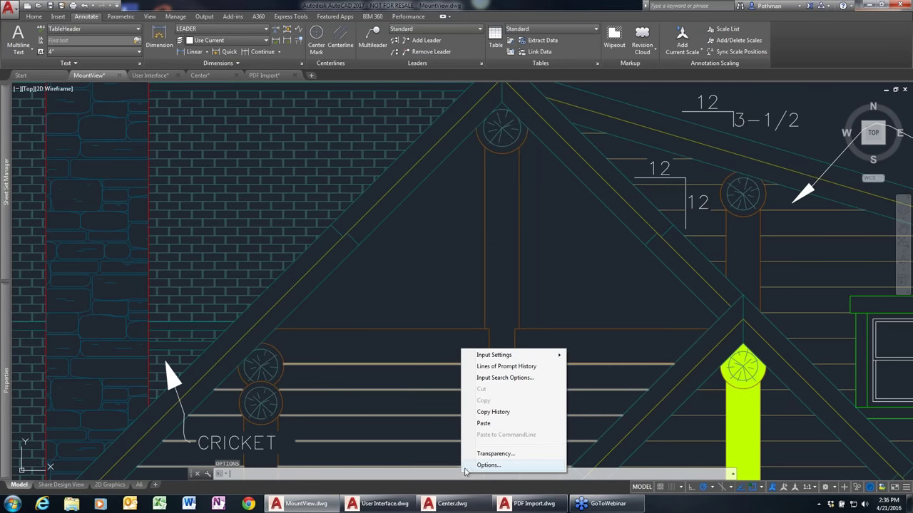
pyautogui.click(464, 471)
pyautogui.press('Escape')
pyautogui.write('OP')
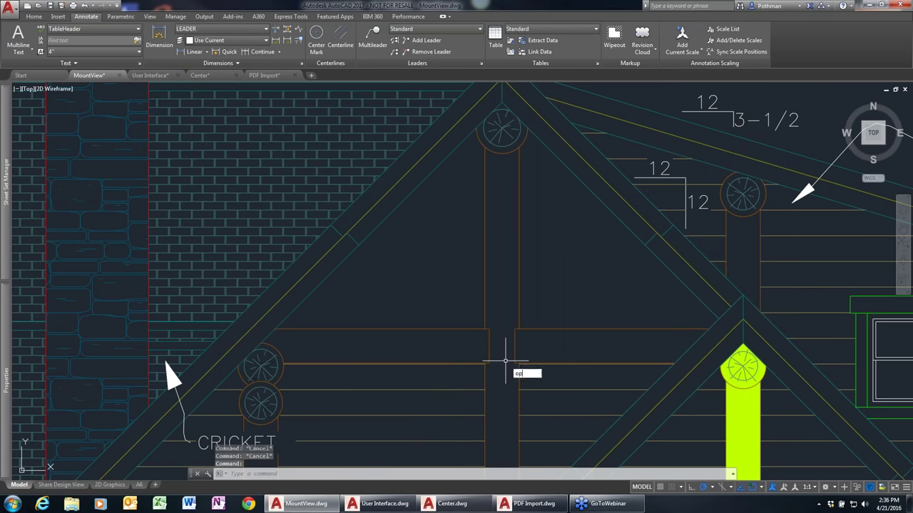
pyautogui.press('Return')
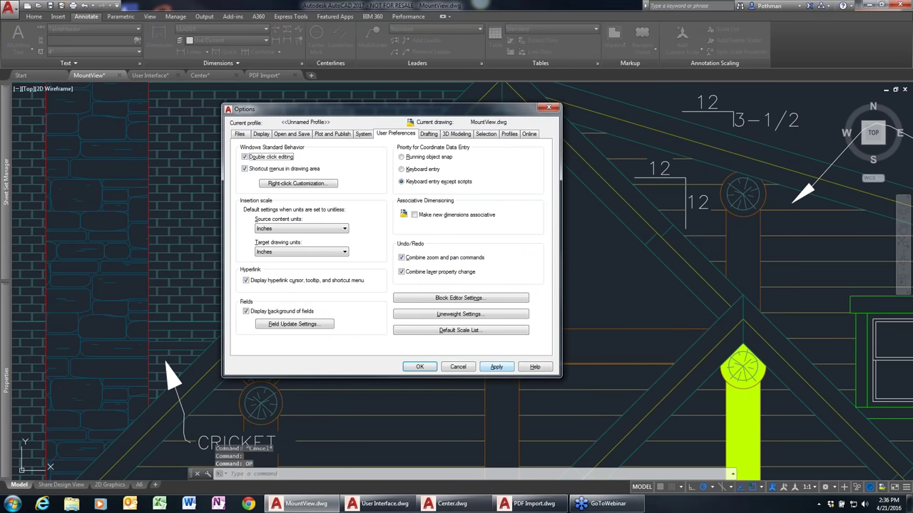
pyautogui.press('Escape')
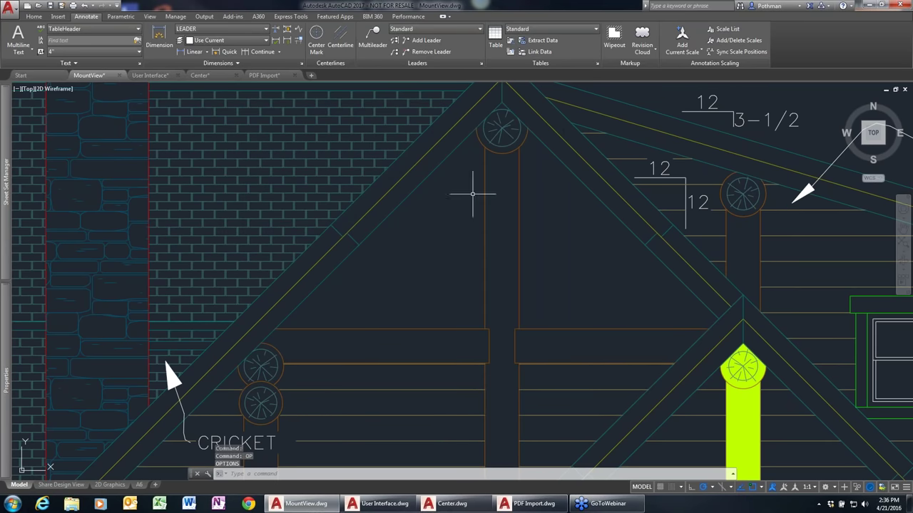
pyautogui.click(14, 11)
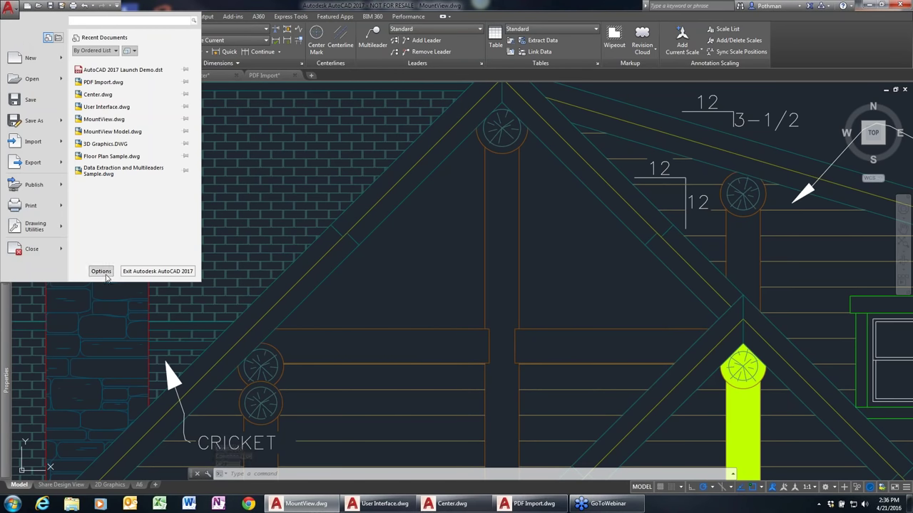
pyautogui.press('Escape')
# Turn off Allow press and drag for Lasso in the Selection options
pyautogui.write('op')
pyautogui.press('Return')
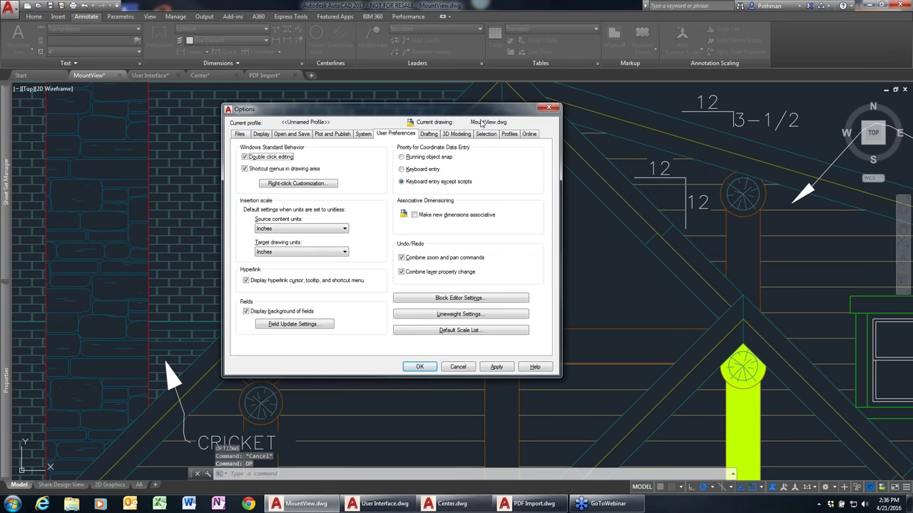
pyautogui.click(489, 134)
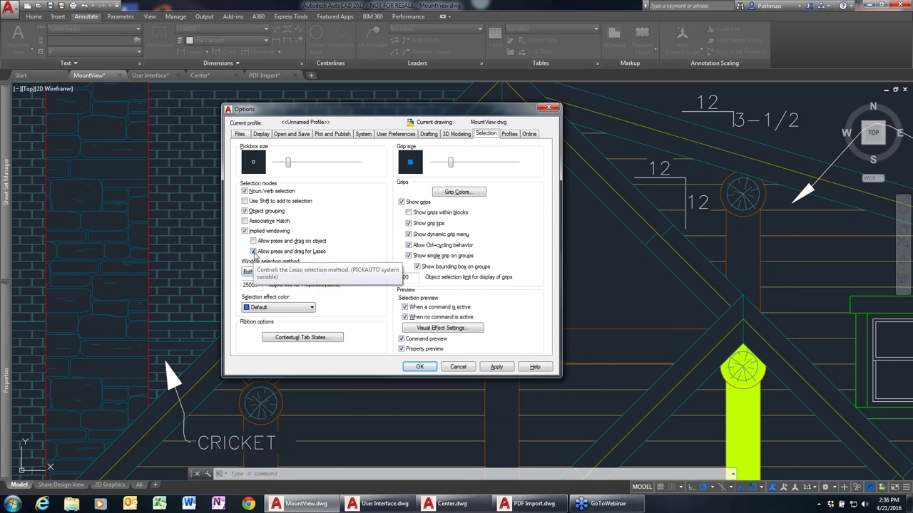
pyautogui.click(253, 251)
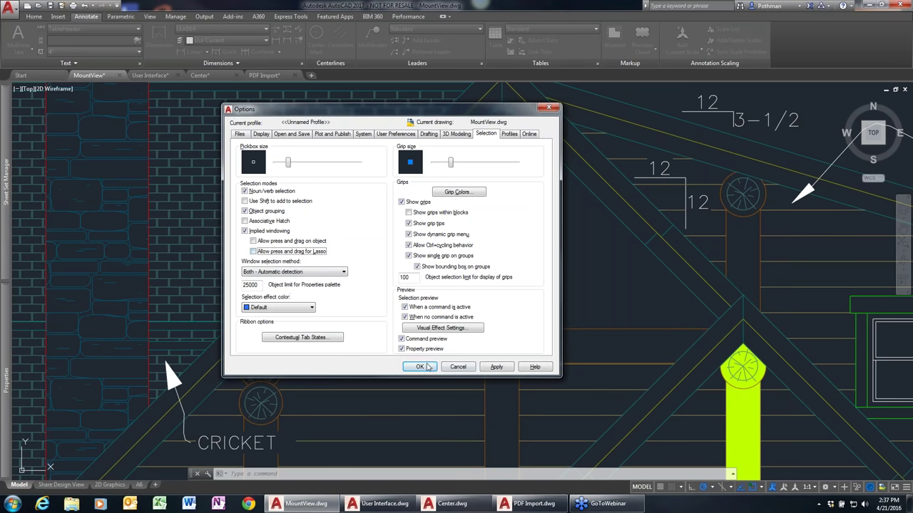
# Test rectangular crossing selection over the gable's post and beams without keeping a selection
pyautogui.click(570, 306)
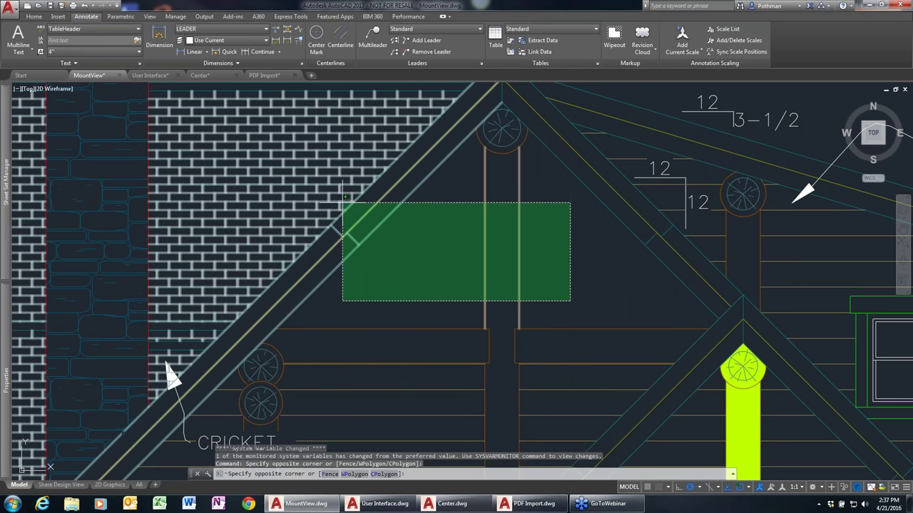
pyautogui.click(605, 353)
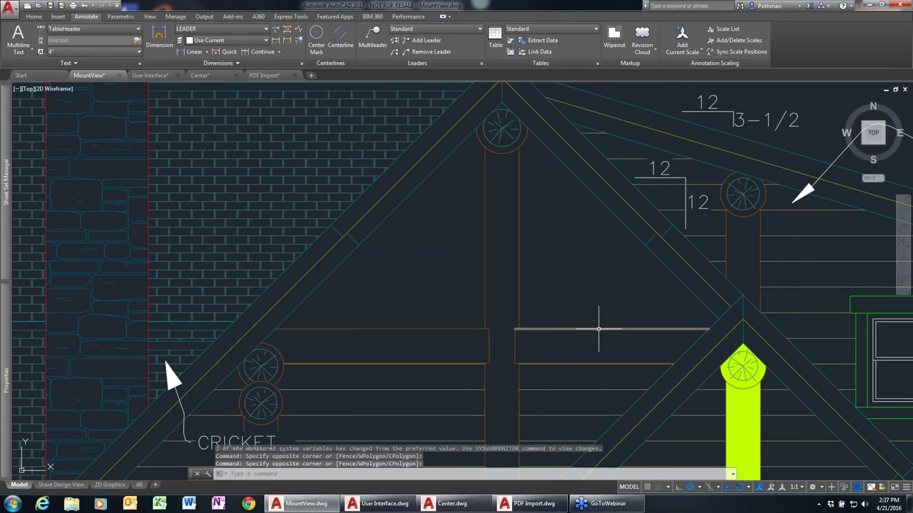
pyautogui.press('Escape')
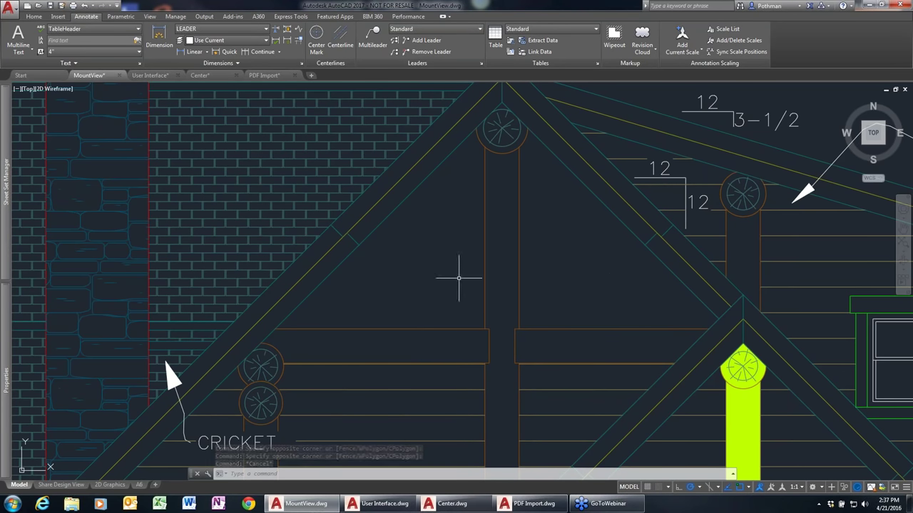
# Use the DIM command to dimension the roof's top edge left of the chimney, placing the dimension above the roof
pyautogui.scroll(-5, 428, 294)
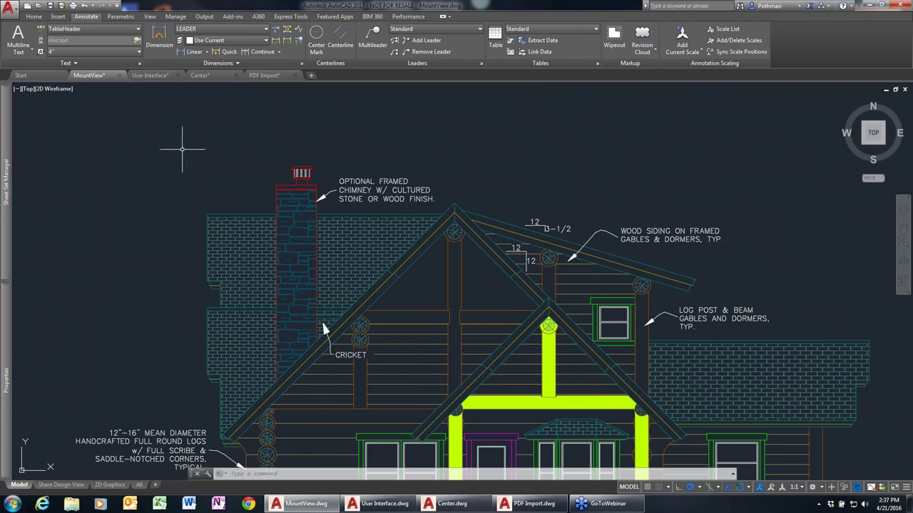
pyautogui.click(206, 51)
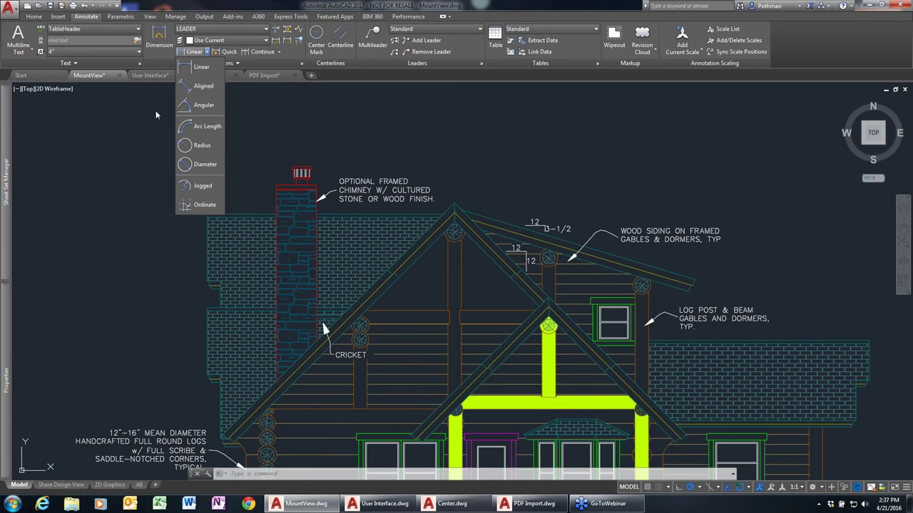
pyautogui.click(155, 141)
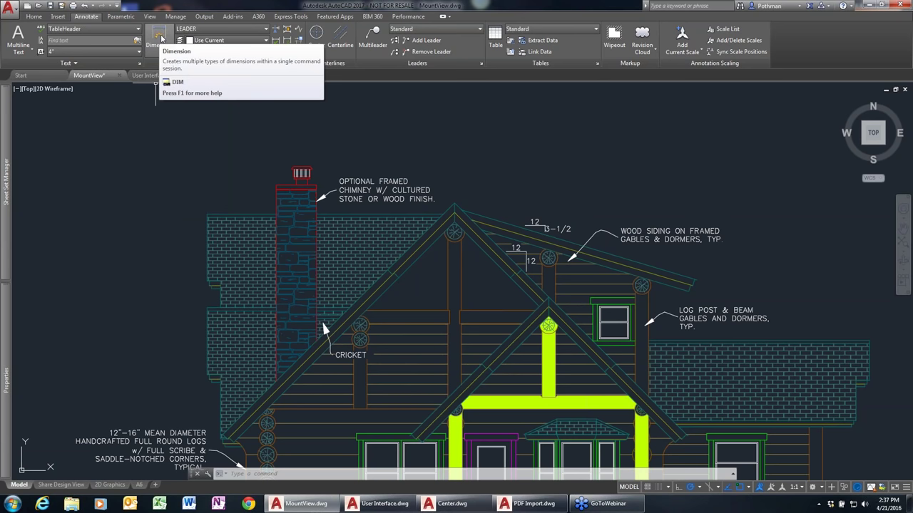
pyautogui.click(162, 38)
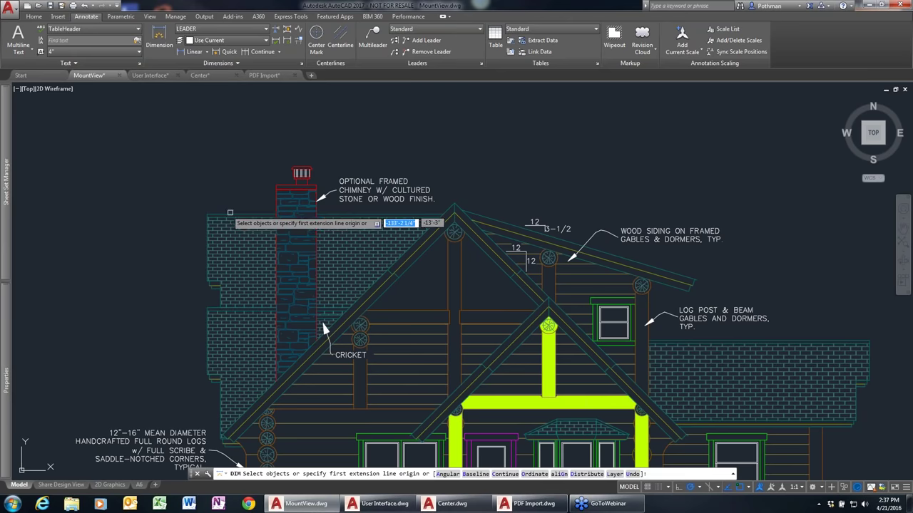
pyautogui.scroll(4, 237, 214)
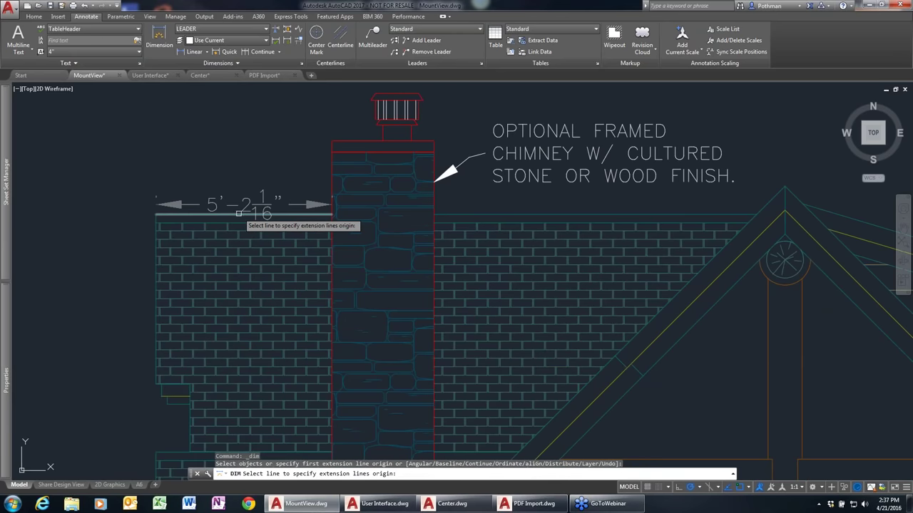
pyautogui.click(239, 213)
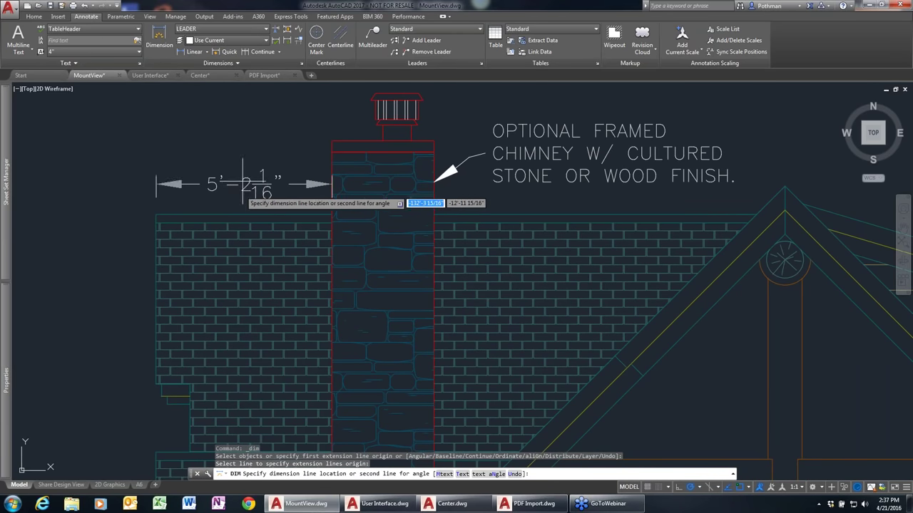
pyautogui.scroll(-2, 243, 139)
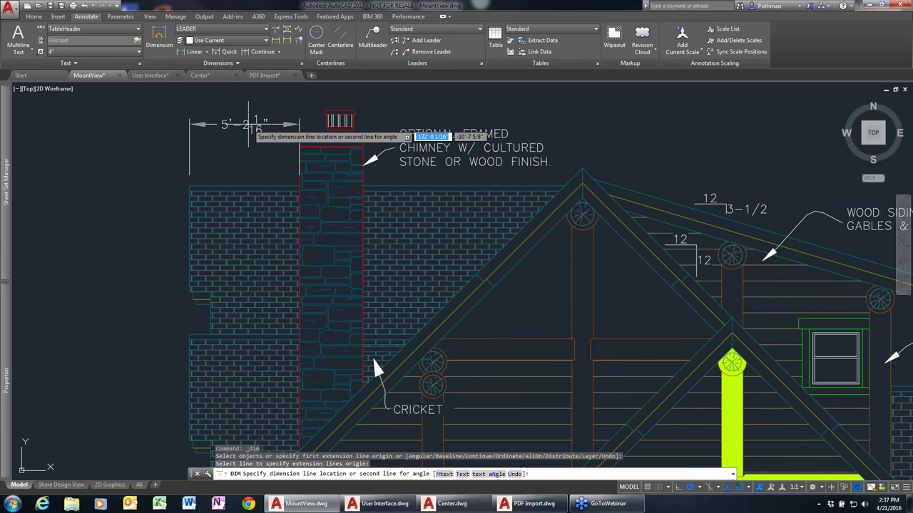
pyautogui.click(406, 136)
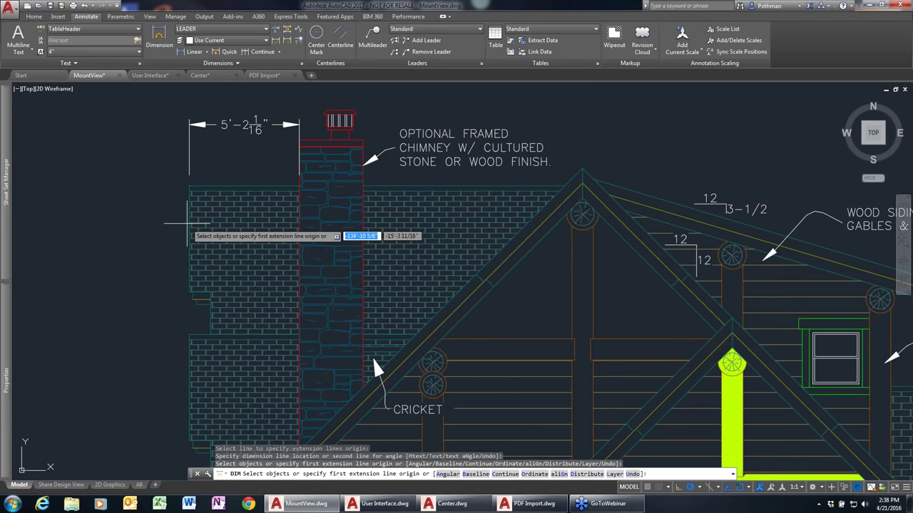
# Dimension the height of the upper roof's left edge and add an aligned dimension along the large gable's left slope
pyautogui.click(189, 223)
pyautogui.click(161, 264)
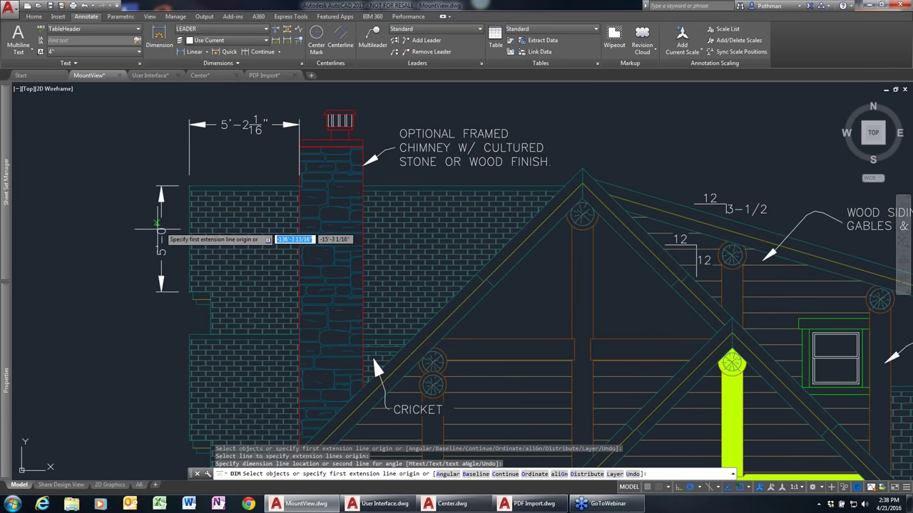
pyautogui.press('Return')
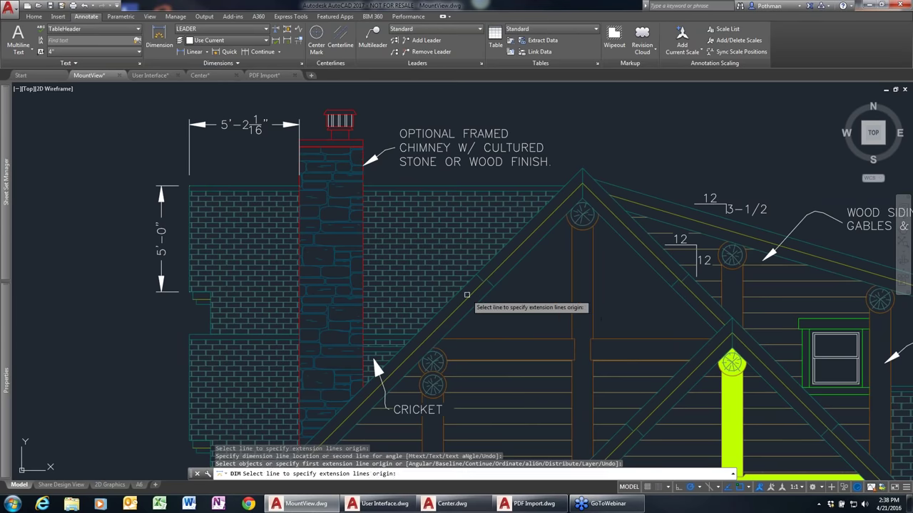
pyautogui.click(459, 292)
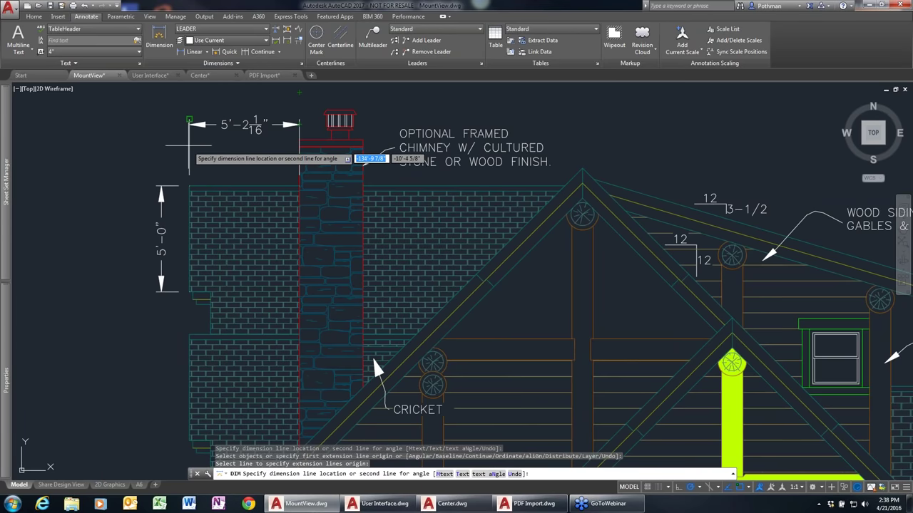
pyautogui.click(405, 314)
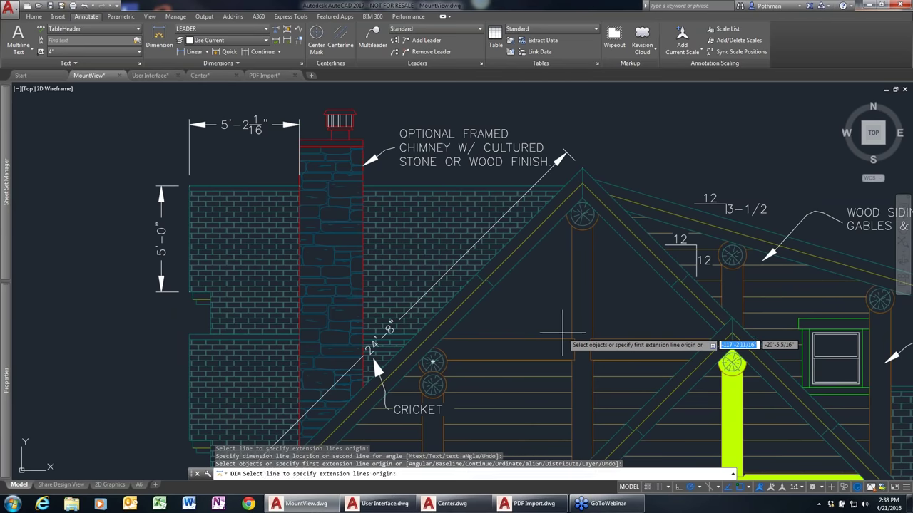
# Add a radius dimension to the arc around the log end at the gable's peak, placed below and to its right
pyautogui.scroll(5, 618, 244)
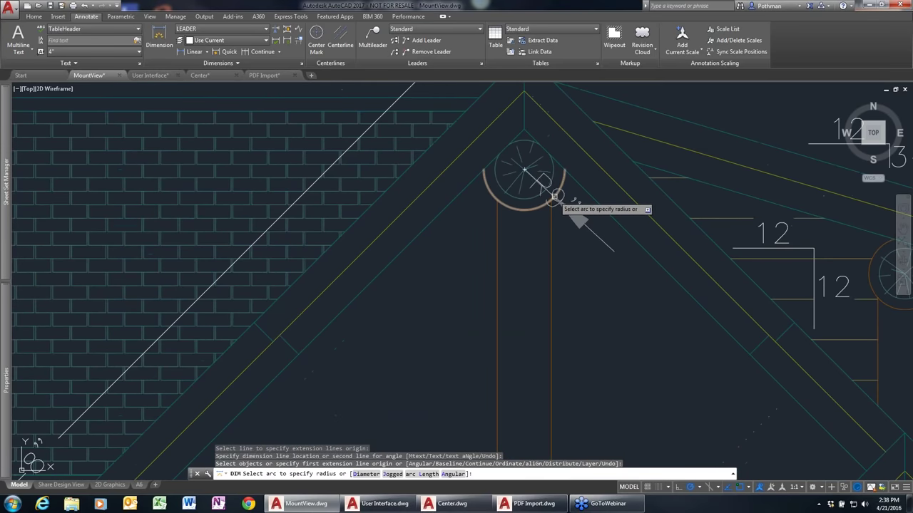
pyautogui.click(555, 197)
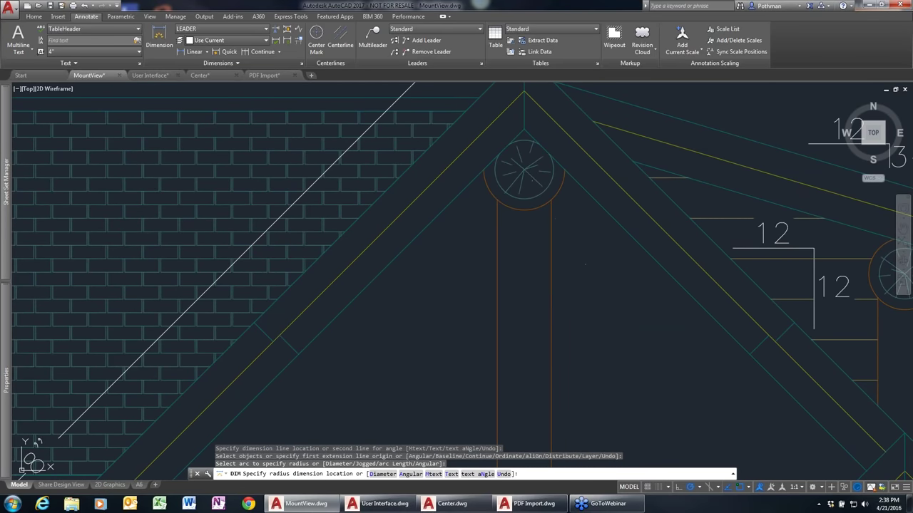
pyautogui.click(599, 282)
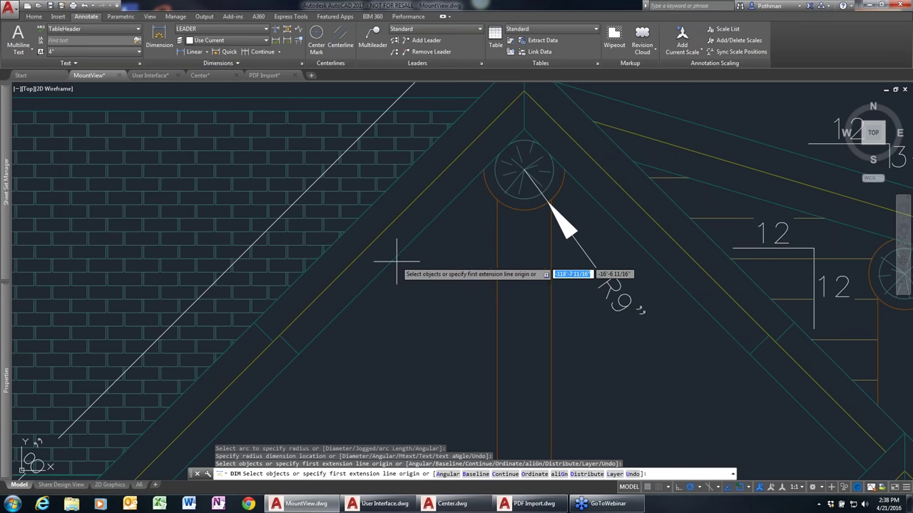
pyautogui.press('Escape')
# Add an angular dimension between the gable's two inner sloped edges, placed below the peak across the center post
pyautogui.click(159, 40)
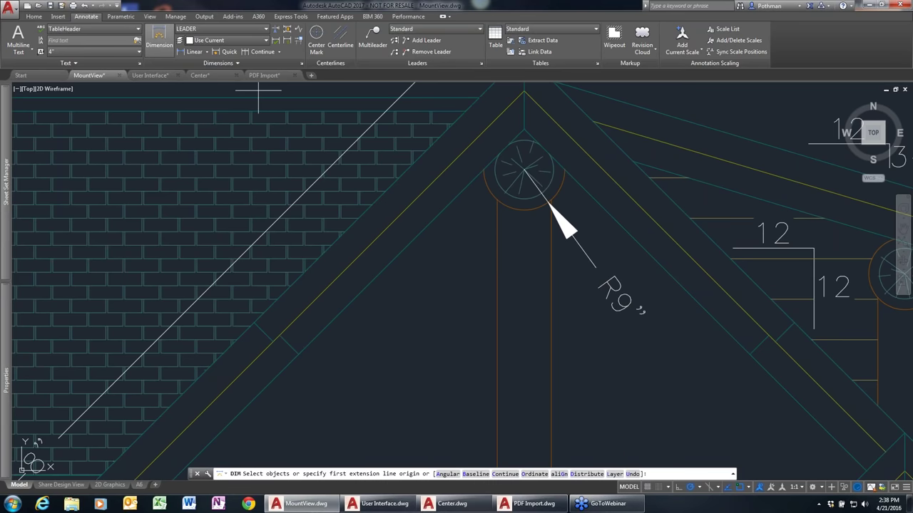
pyautogui.press('Return')
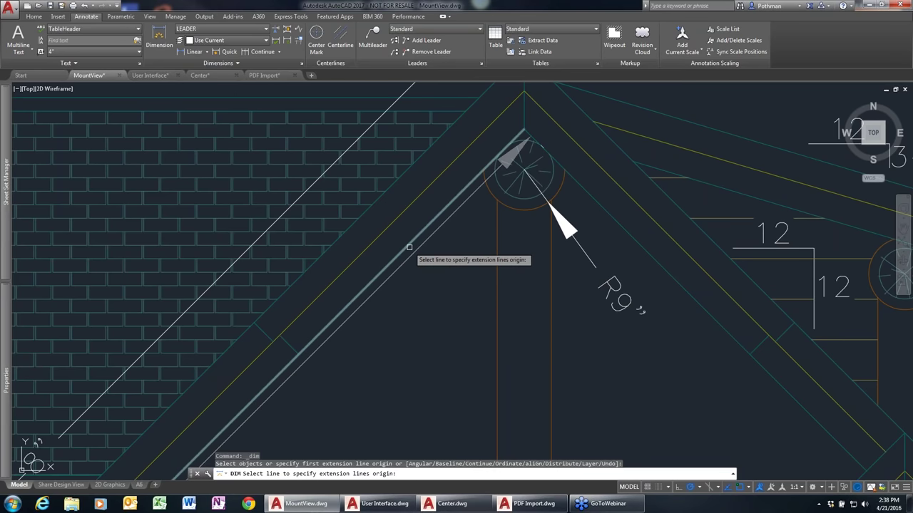
pyautogui.click(408, 248)
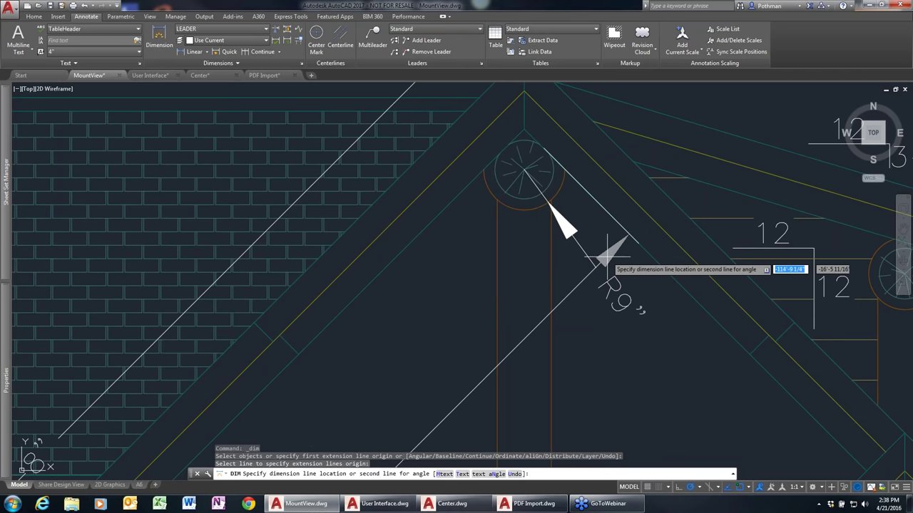
pyautogui.click(626, 248)
pyautogui.click(630, 233)
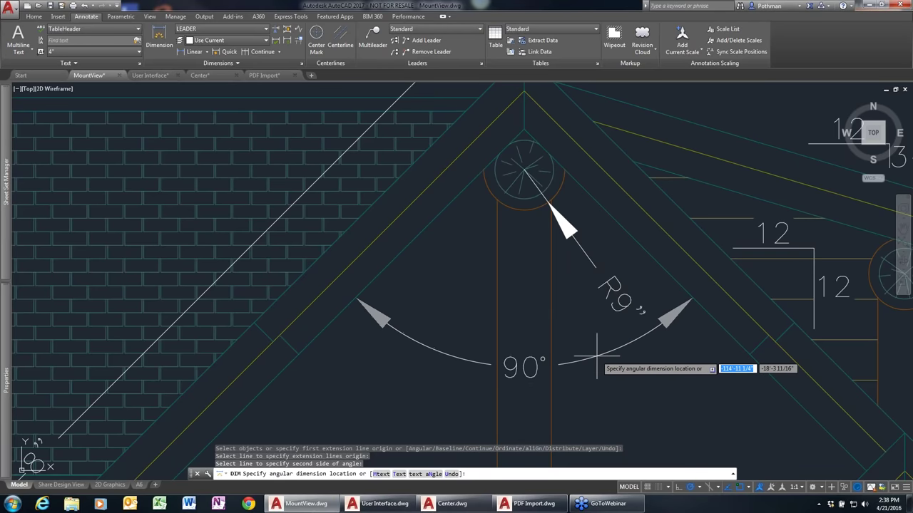
pyautogui.click(596, 355)
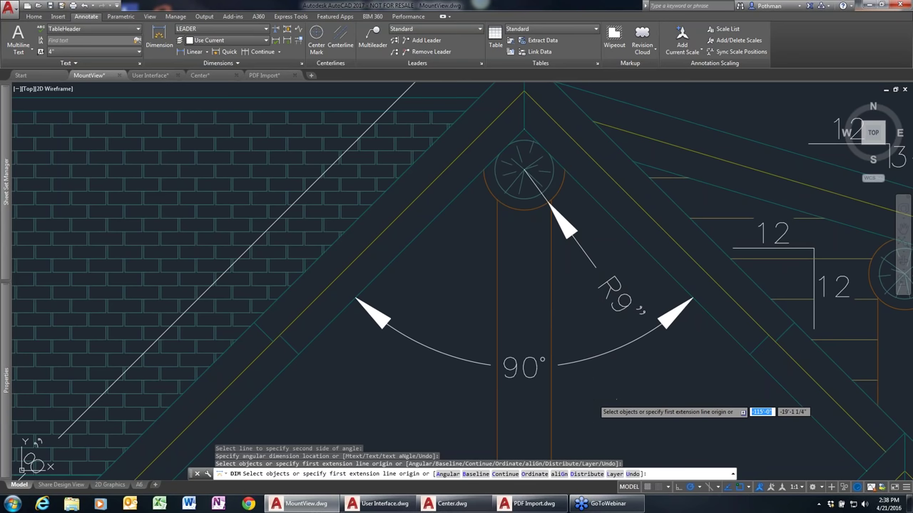
pyautogui.press('Return')
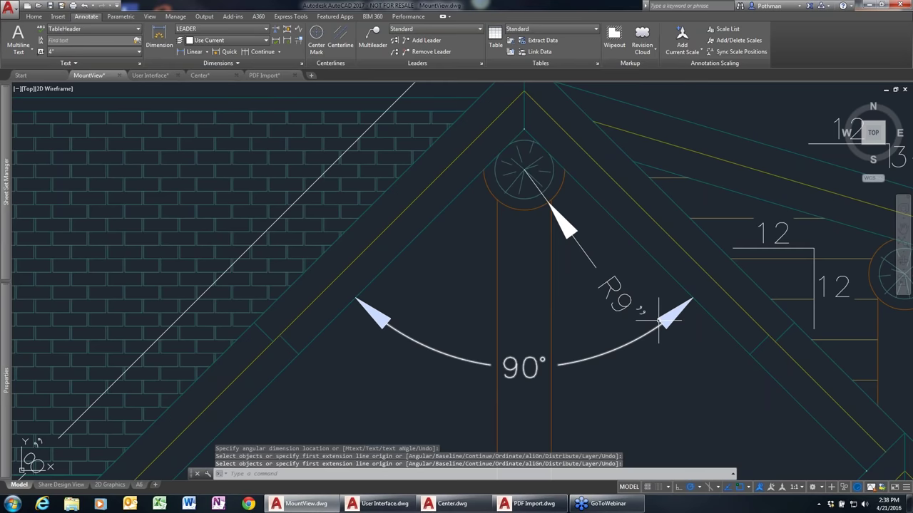
pyautogui.scroll(-4, 658, 320)
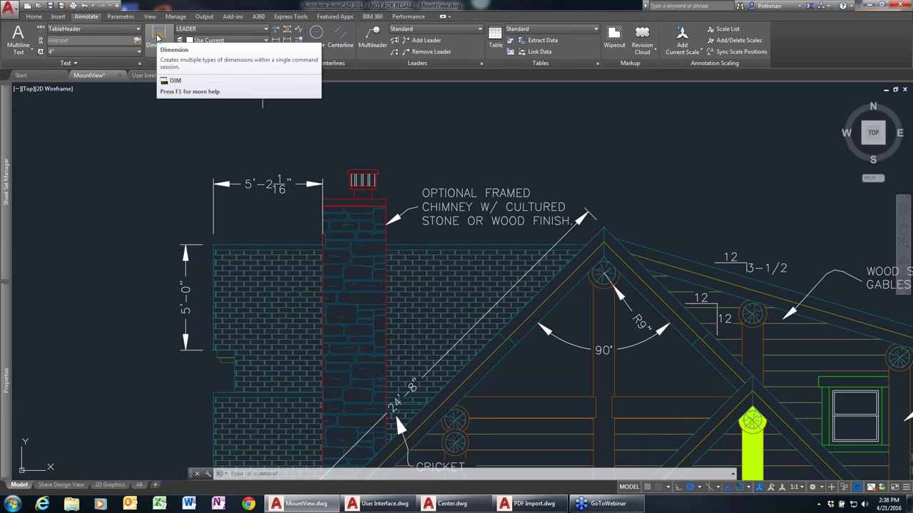
pyautogui.write('dim')
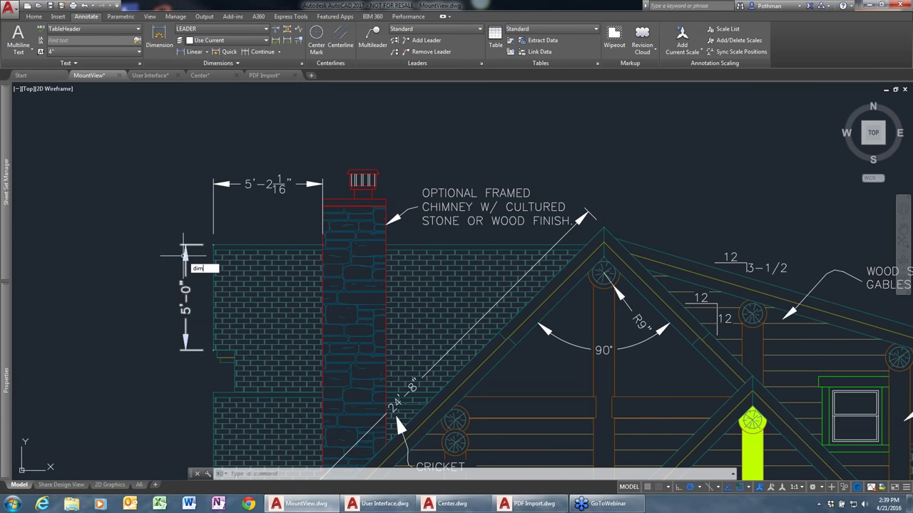
pyautogui.press('Return')
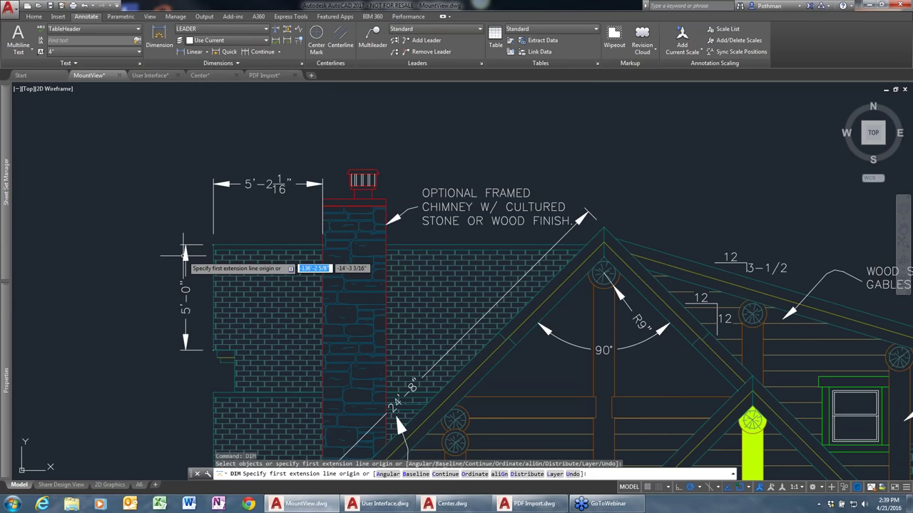
pyautogui.press('Escape')
# Search the AutoCAD 2017 Help for "dim", look through the listed articles, and close Help
pyautogui.write('DIM')
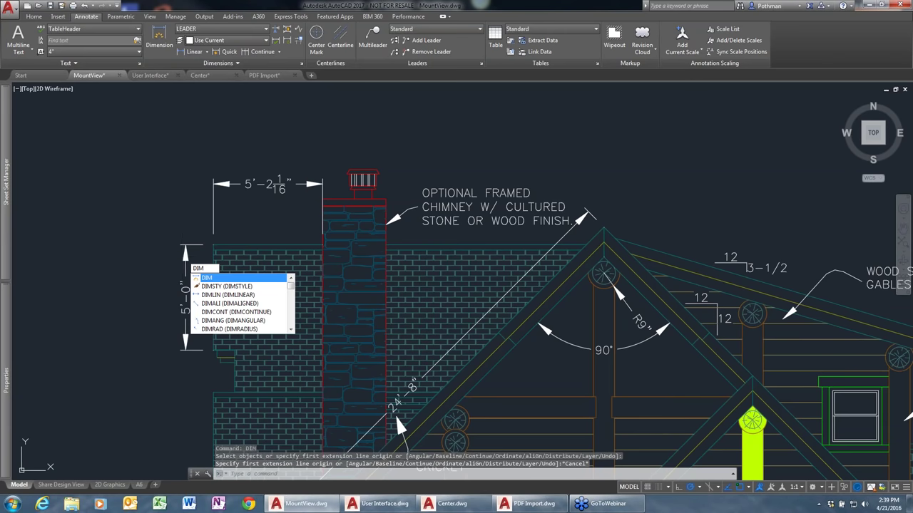
pyautogui.press('F1')
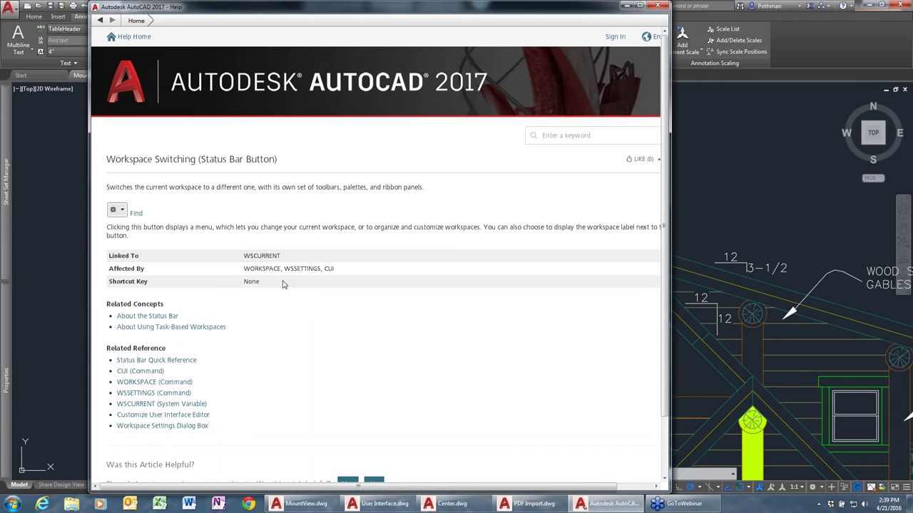
pyautogui.click(572, 136)
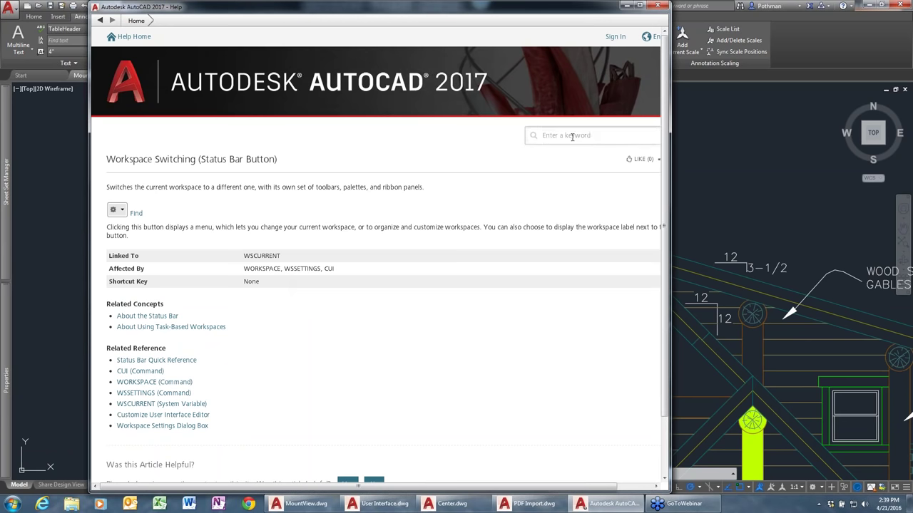
pyautogui.write('dim')
pyautogui.press('Return')
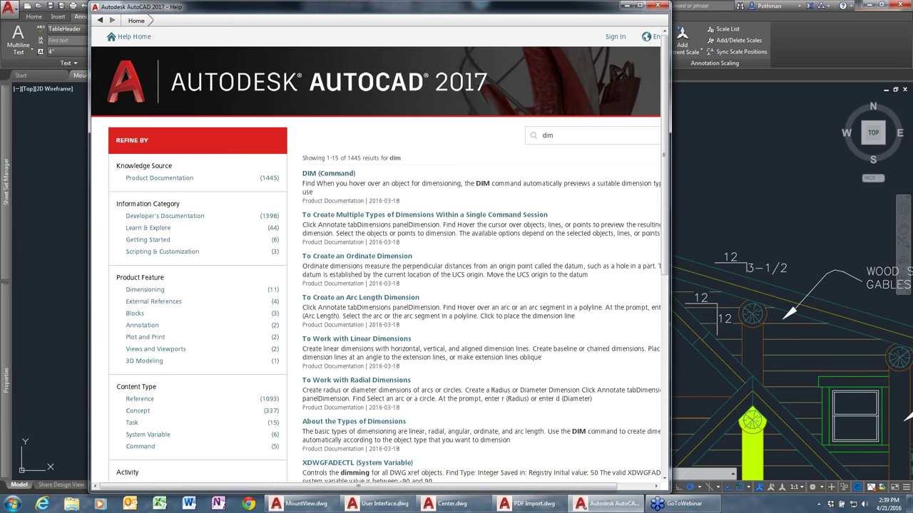
pyautogui.scroll(-2, 415, 222)
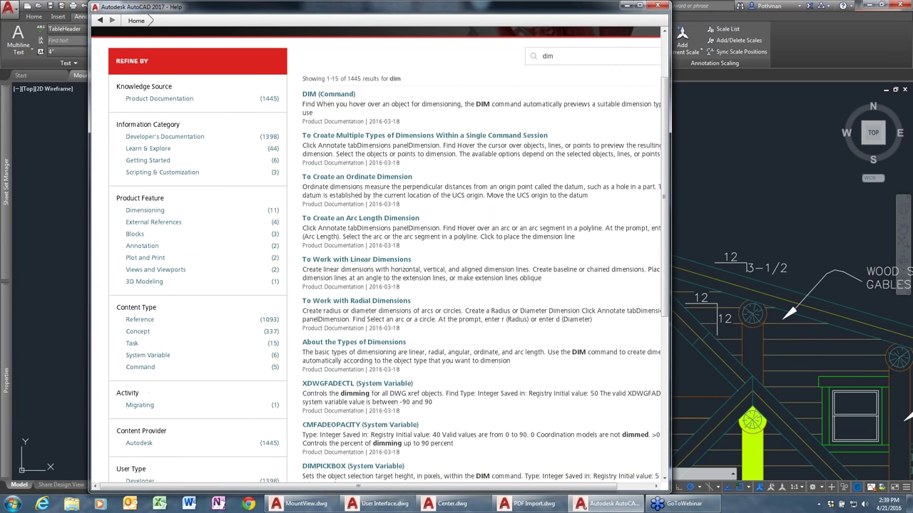
pyautogui.scroll(-3, 403, 270)
pyautogui.scroll(3, 404, 270)
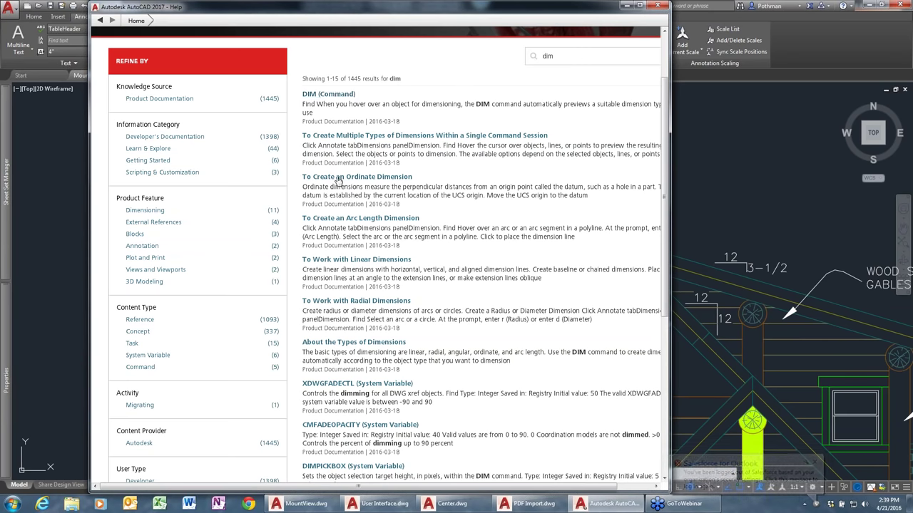
pyautogui.moveTo(667, 121); pyautogui.dragTo(667, 191)
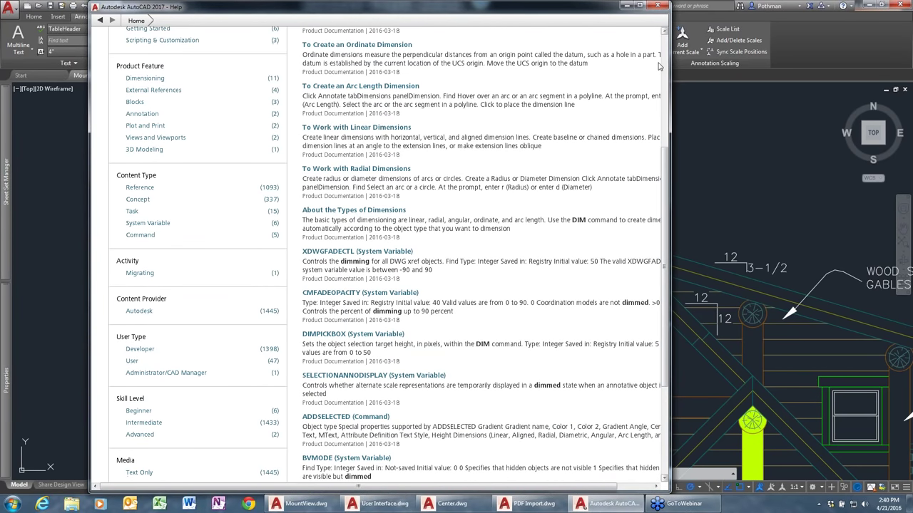
pyautogui.click(660, 7)
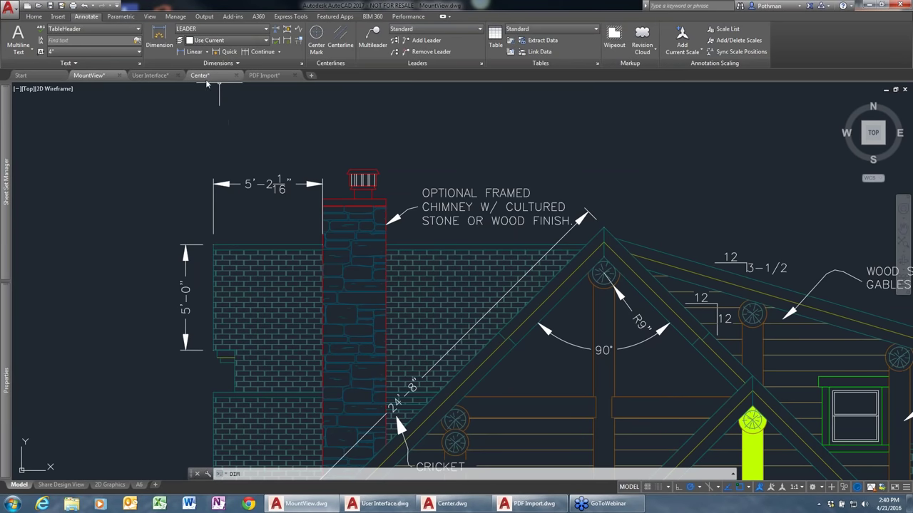
# Switch to the Center drawing and display its model space
pyautogui.moveTo(209, 80)
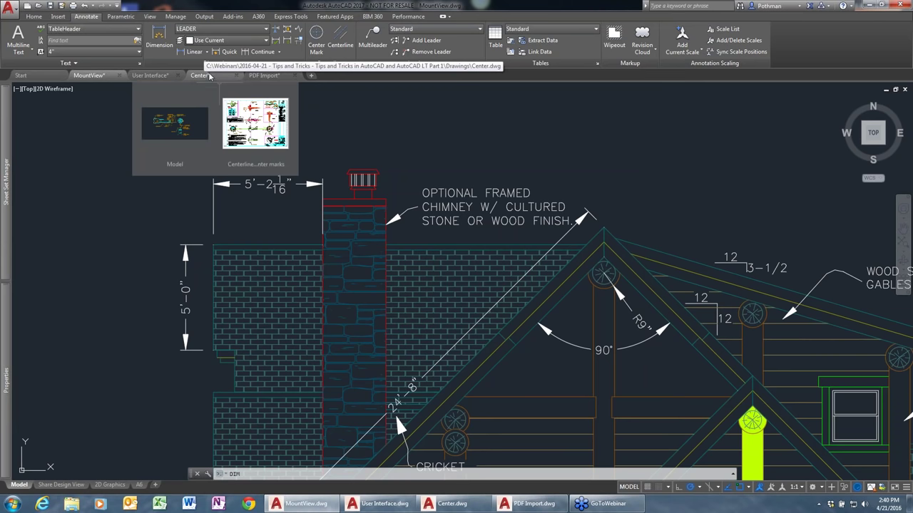
pyautogui.click(202, 75)
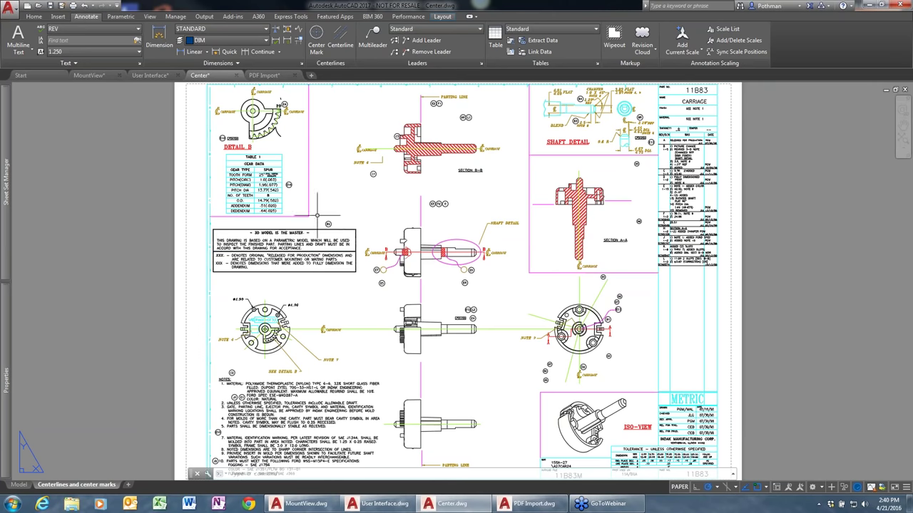
pyautogui.moveTo(10, 456)
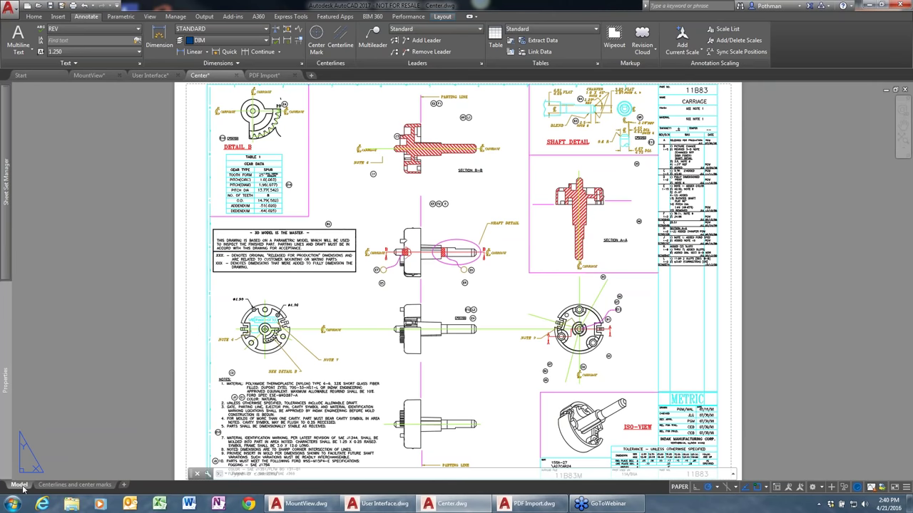
pyautogui.click(18, 485)
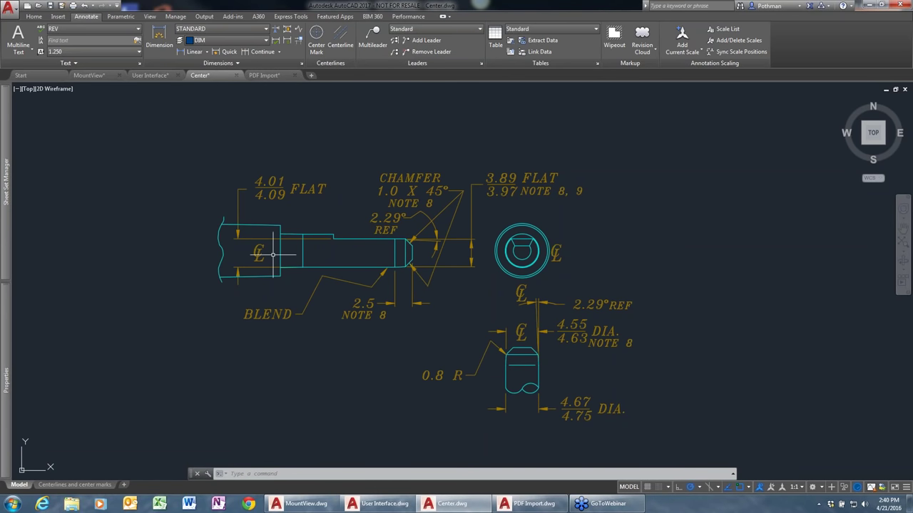
# Add centerlines between the upper and lower edges of the shaft's wide end and between the vertical edges of the lower pin view
pyautogui.scroll(2, 264, 243)
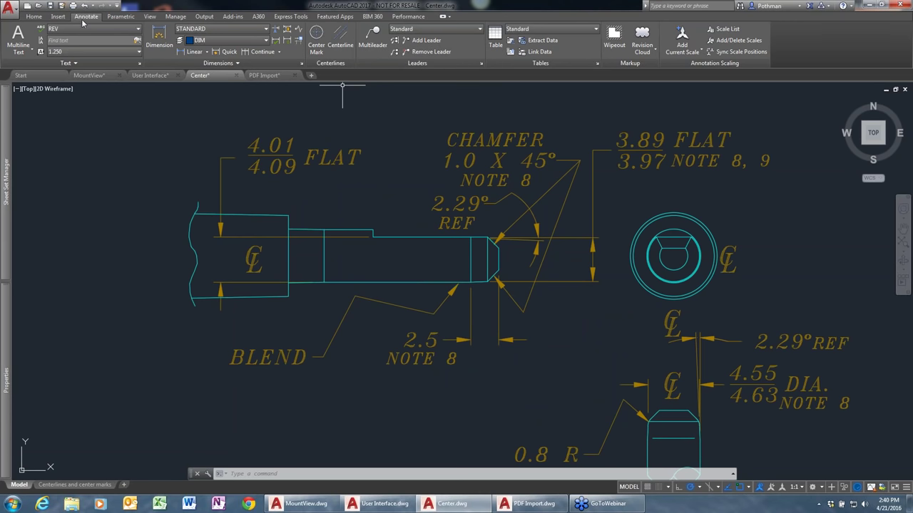
pyautogui.click(340, 43)
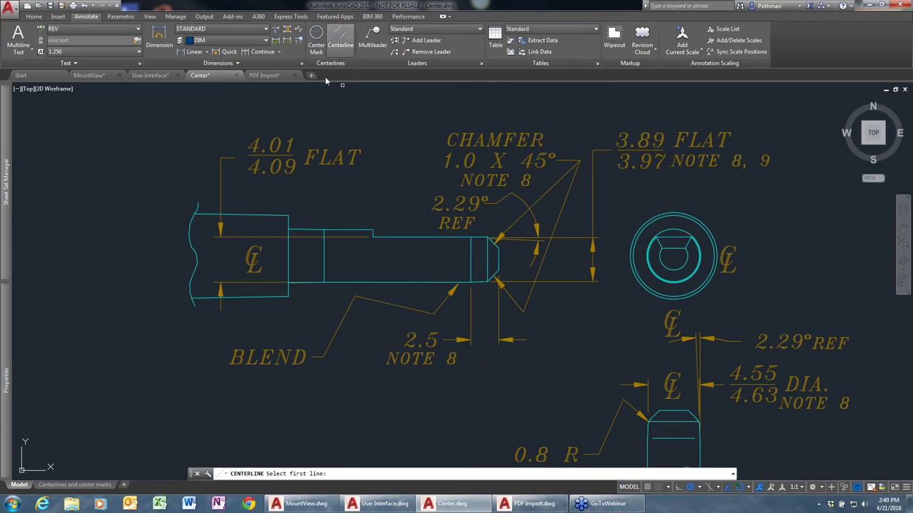
pyautogui.click(270, 214)
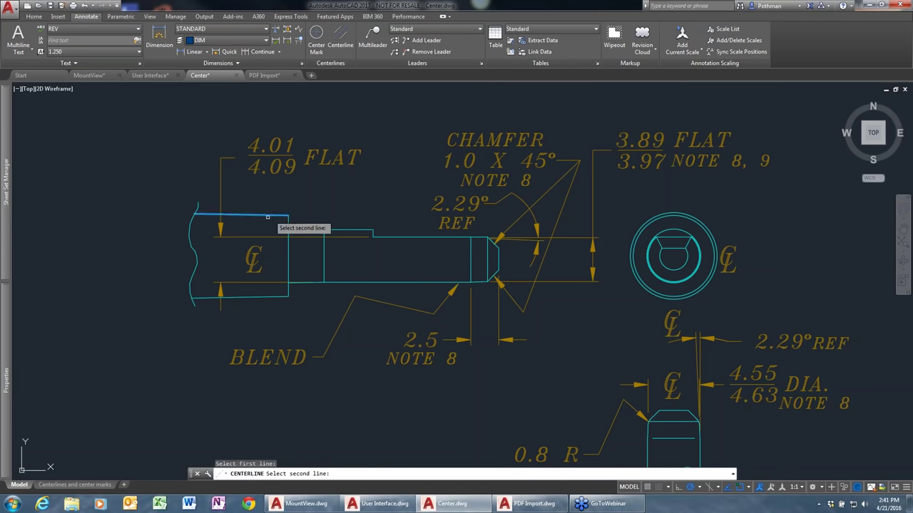
pyautogui.click(264, 296)
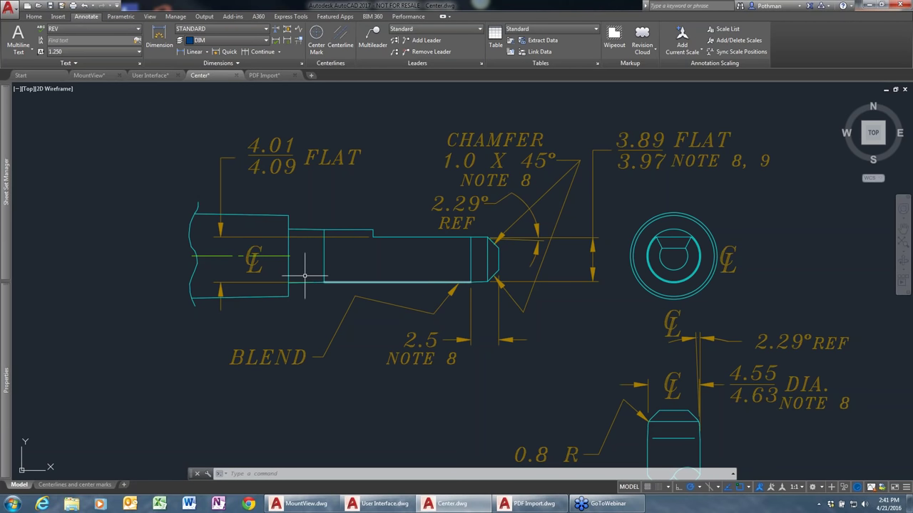
pyautogui.press('Return')
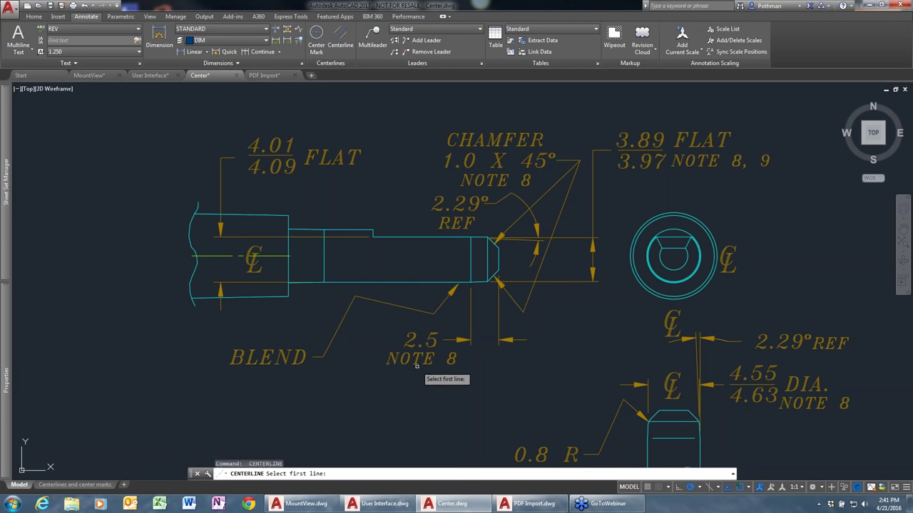
pyautogui.moveTo(507, 386); pyautogui.dragTo(474, 343, button='middle')
pyautogui.click(615, 409)
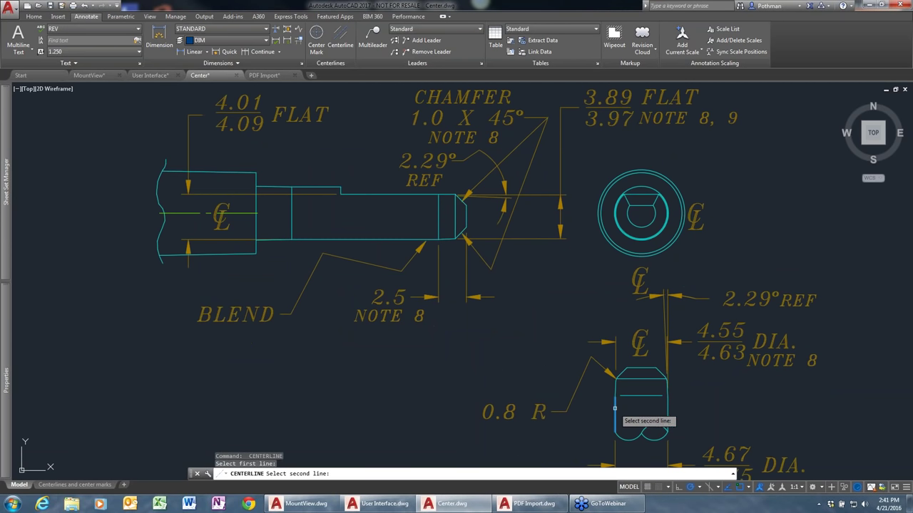
pyautogui.click(667, 416)
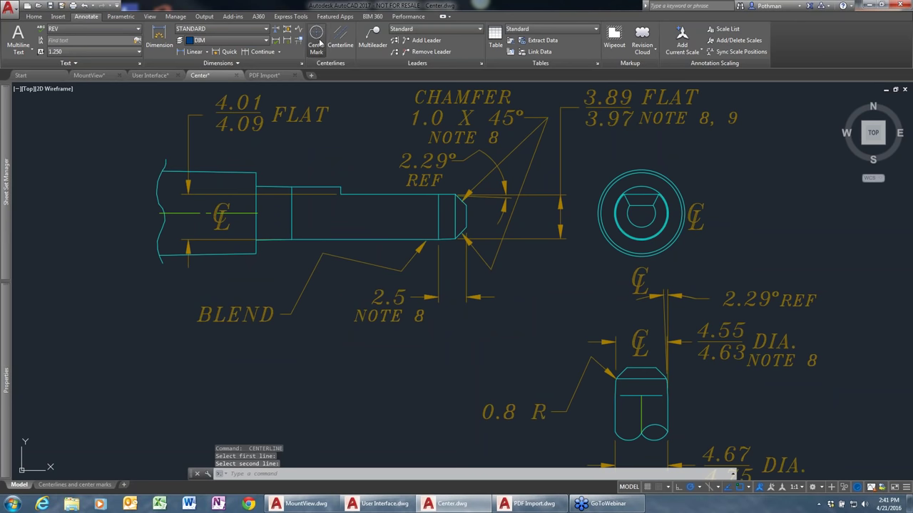
# Add a center mark to the outermost circle of the shaft's end view
pyautogui.click(318, 39)
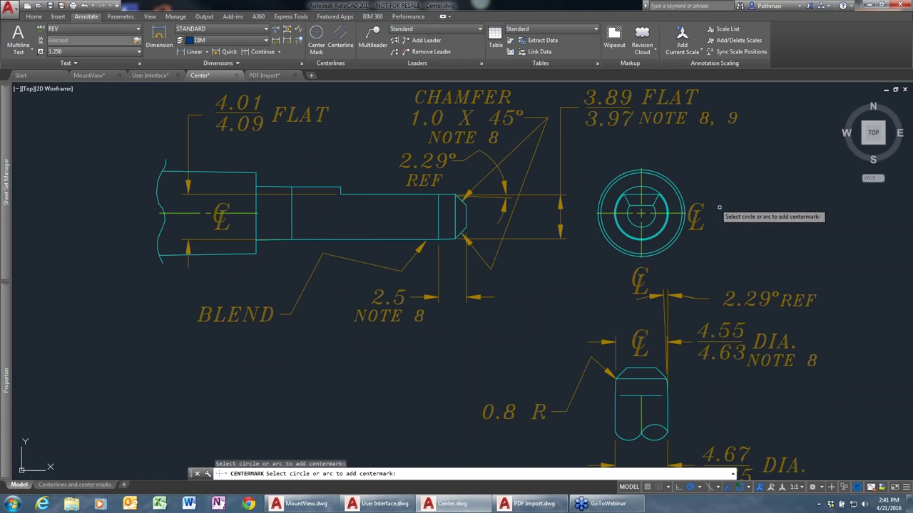
pyautogui.click(650, 223)
pyautogui.press('Return')
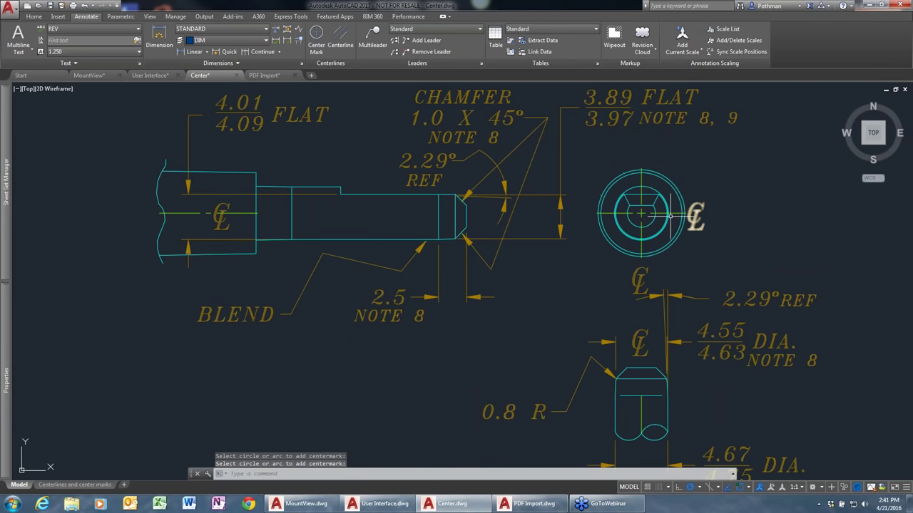
# Move the outermost circle of the end view up and to the right to test whether its center mark follows
pyautogui.write('m')
pyautogui.press('Return')
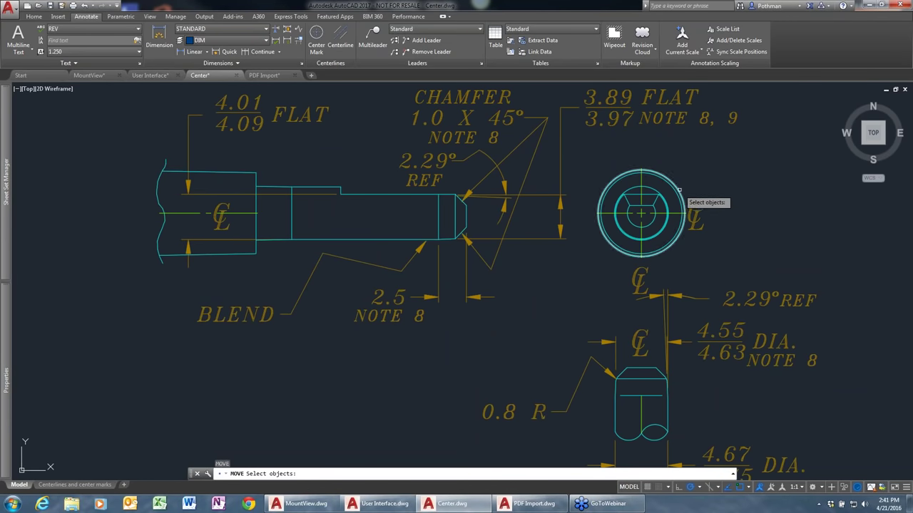
pyautogui.click(680, 192)
pyautogui.press('Return')
pyautogui.click(711, 202)
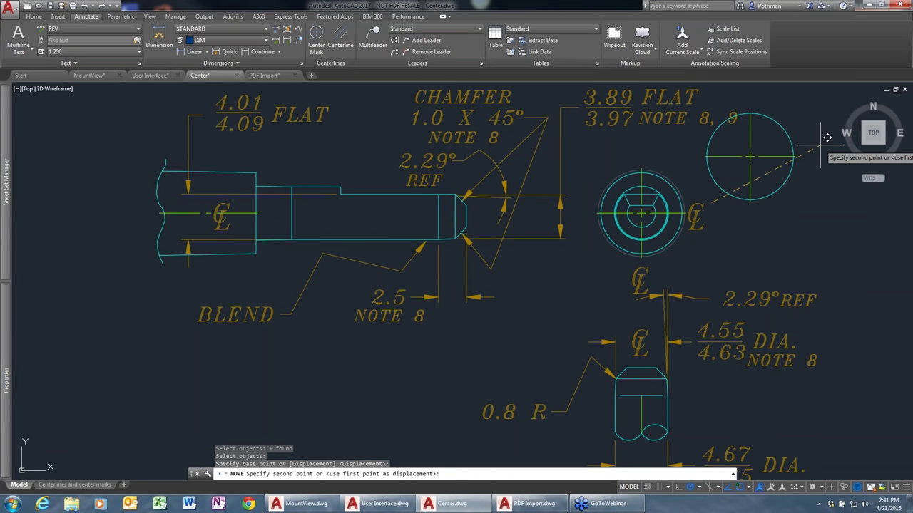
pyautogui.click(819, 145)
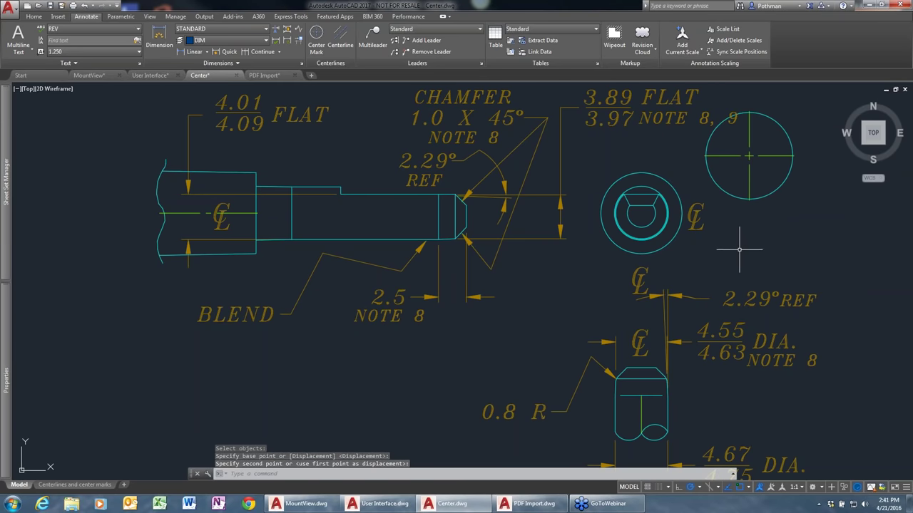
# Undo the circle move, the center mark and both centerlines
pyautogui.hotkey('ctrl', 'z')
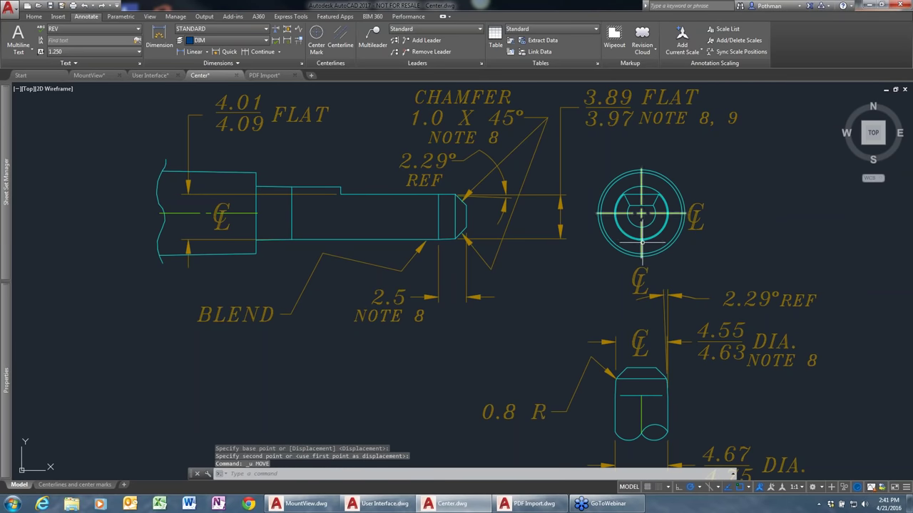
pyautogui.hotkey('ctrl', 'z')
pyautogui.hotkey('ctrl', 'z')
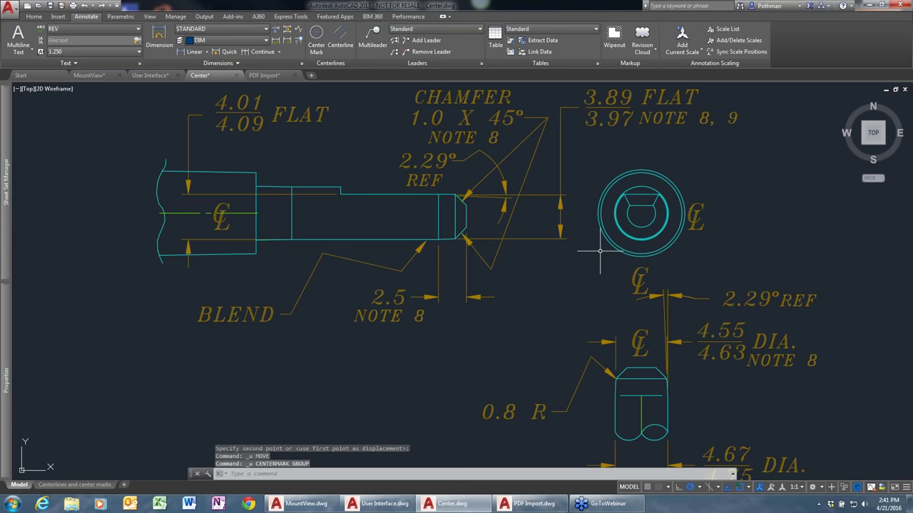
pyautogui.hotkey('ctrl', 'z')
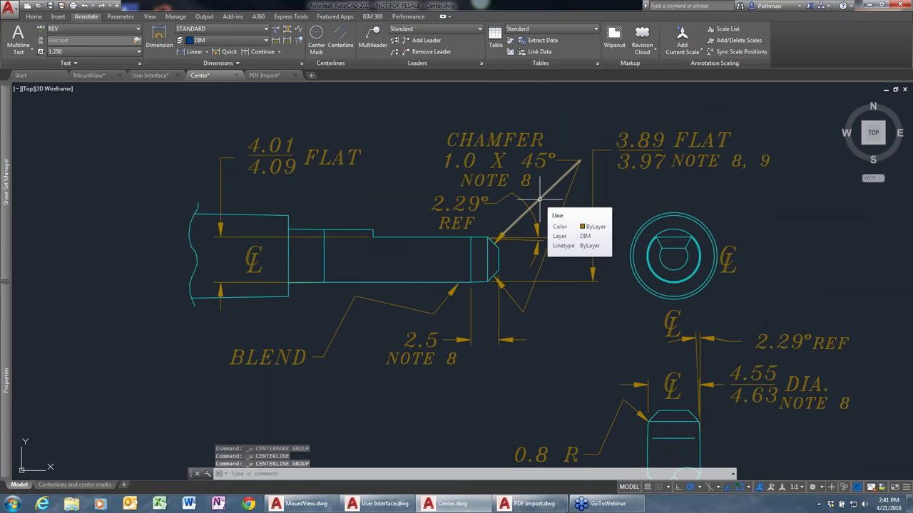
# Look through the commands beginning with CENTER and check the current value of the CENTEREXE variable
pyautogui.write('cen')
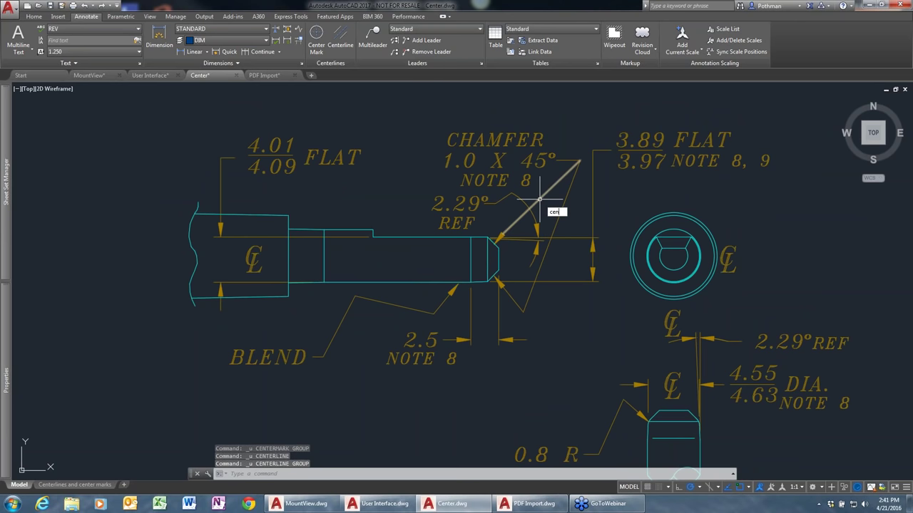
pyautogui.write('et')
pyautogui.press('BackSpace')
pyautogui.press('BackSpace')
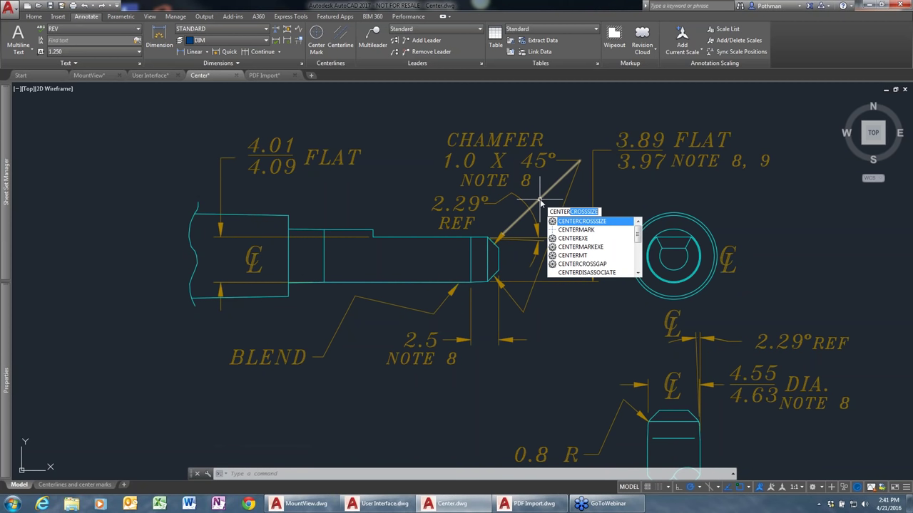
pyautogui.press('Down')
pyautogui.press('Down')
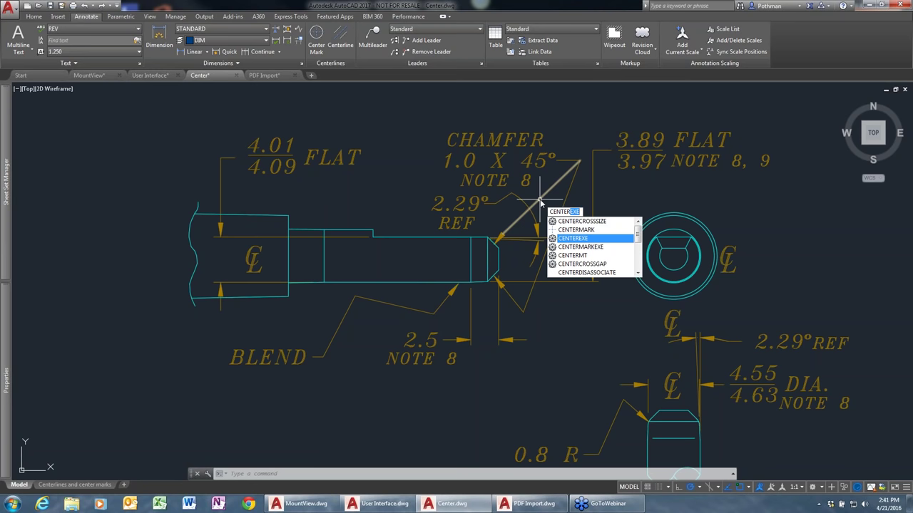
pyautogui.press('Return')
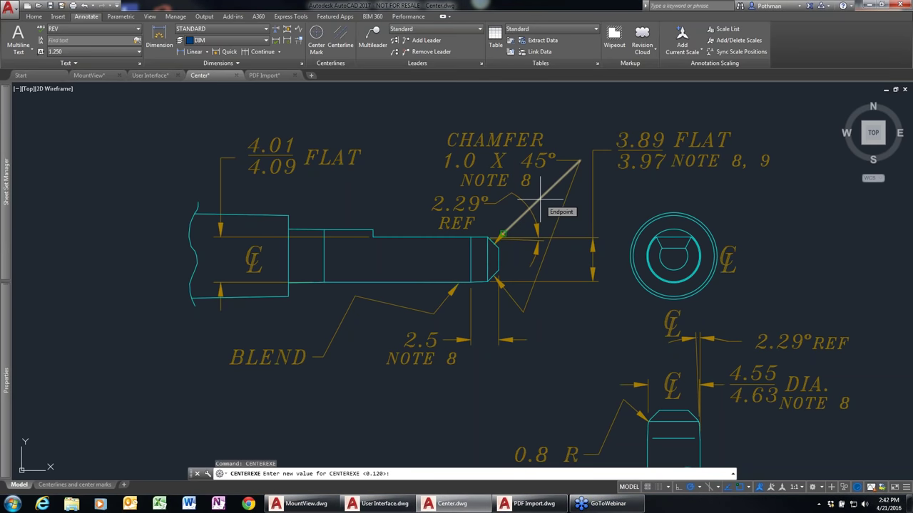
pyautogui.press('Escape')
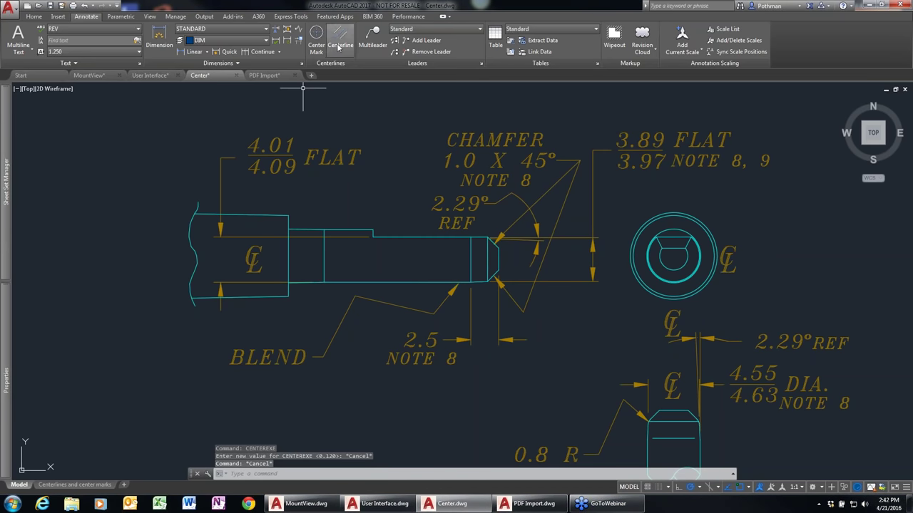
# Add a trial centerline between the upper and lower edges of the shaft's wide end and undo it
pyautogui.click(340, 44)
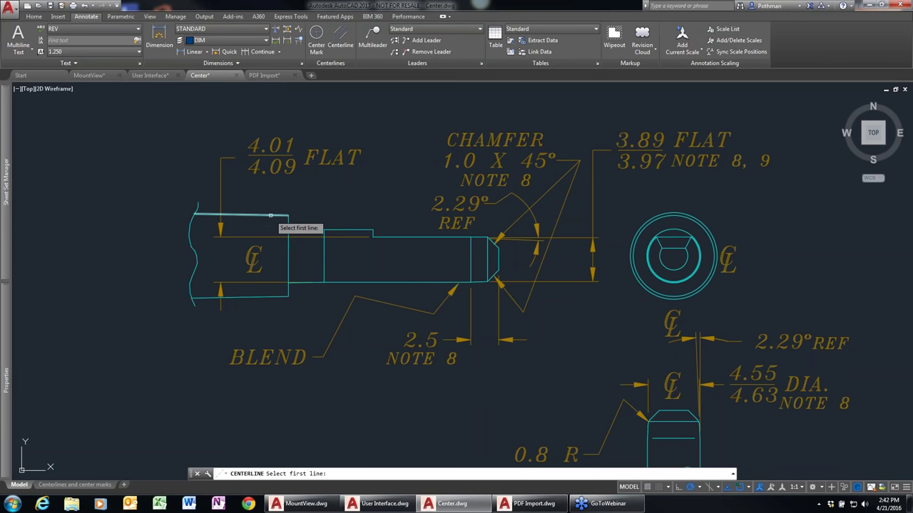
pyautogui.click(269, 215)
pyautogui.click(256, 295)
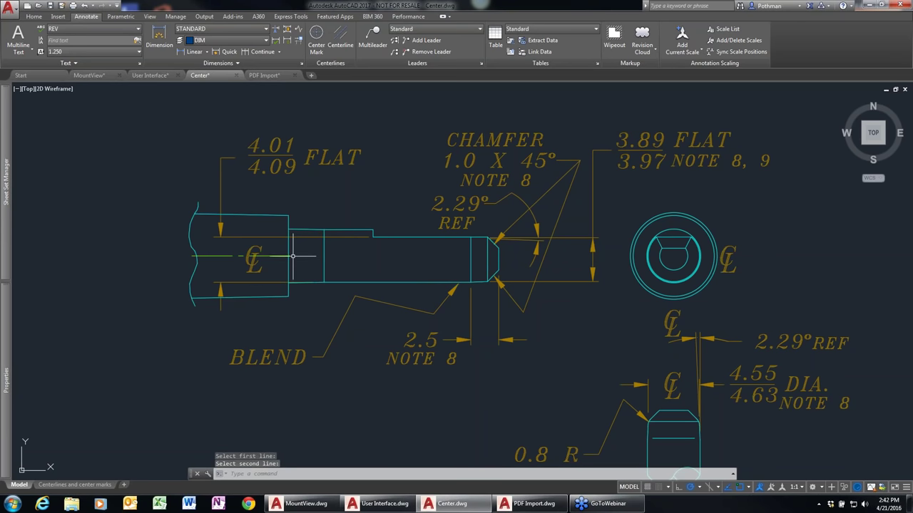
pyautogui.scroll(6, 292, 256)
pyautogui.hotkey('ctrl', 'z')
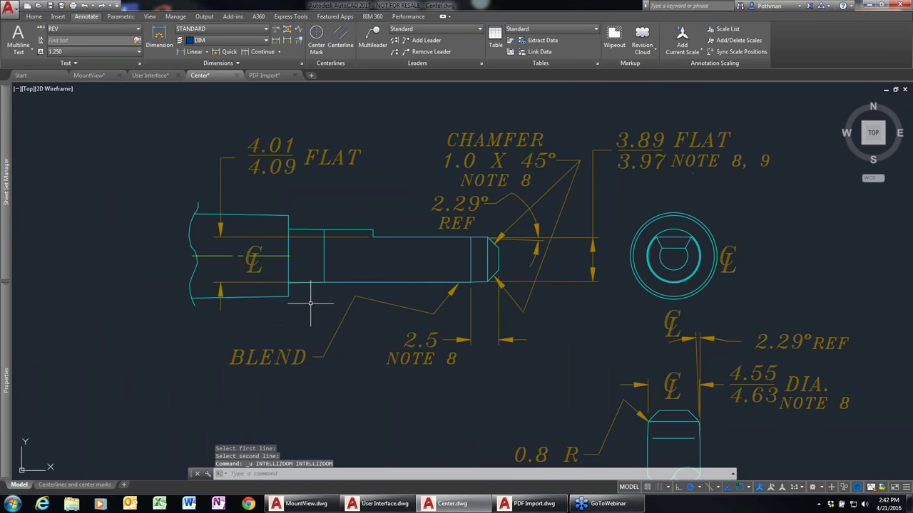
pyautogui.hotkey('ctrl', 'z')
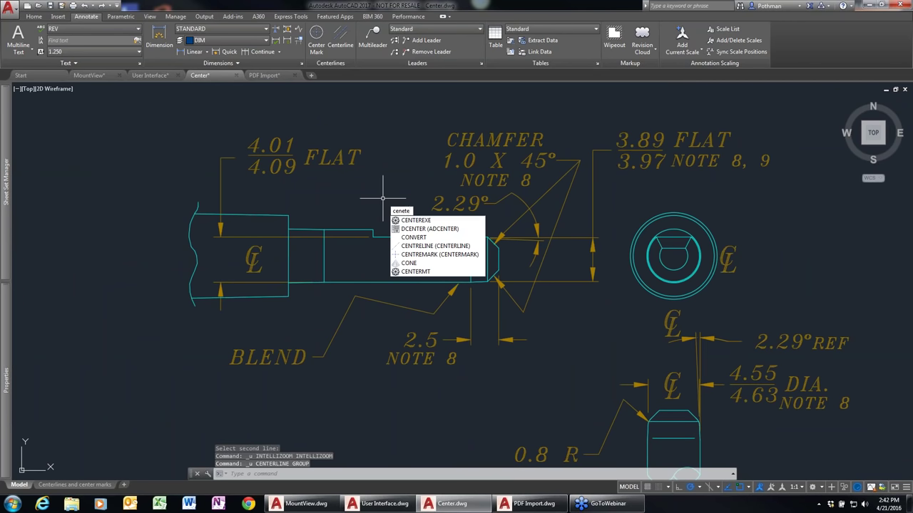
# Set CENTEREXE to 1.5 and add a centerline between the upper and lower edges of the shaft's wide end
pyautogui.press('Return')
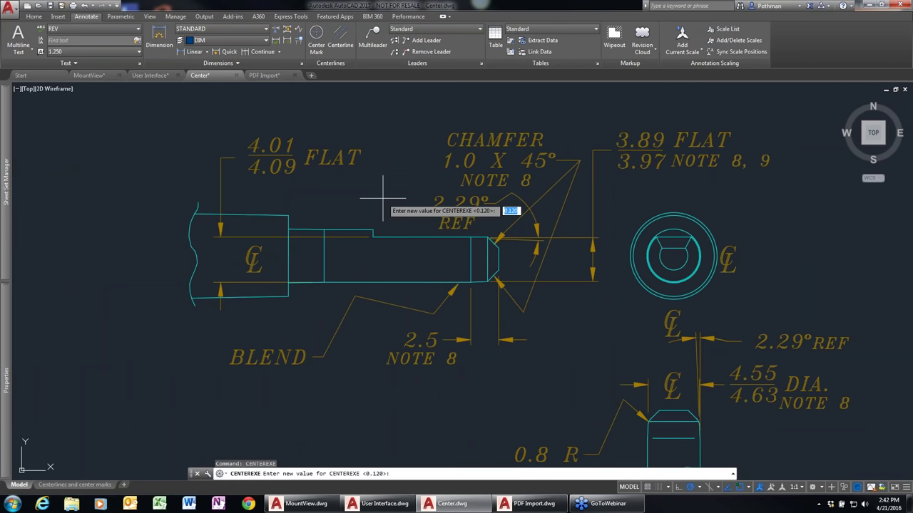
pyautogui.press('Return')
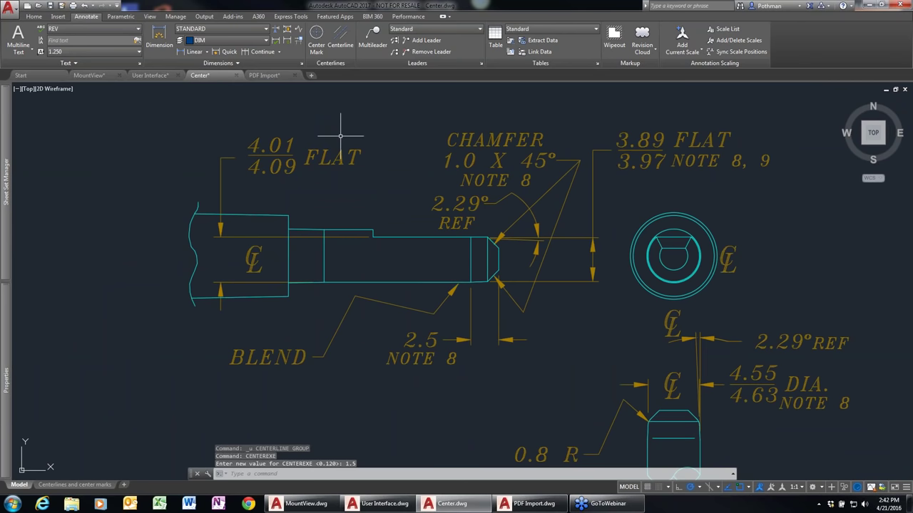
pyautogui.click(346, 40)
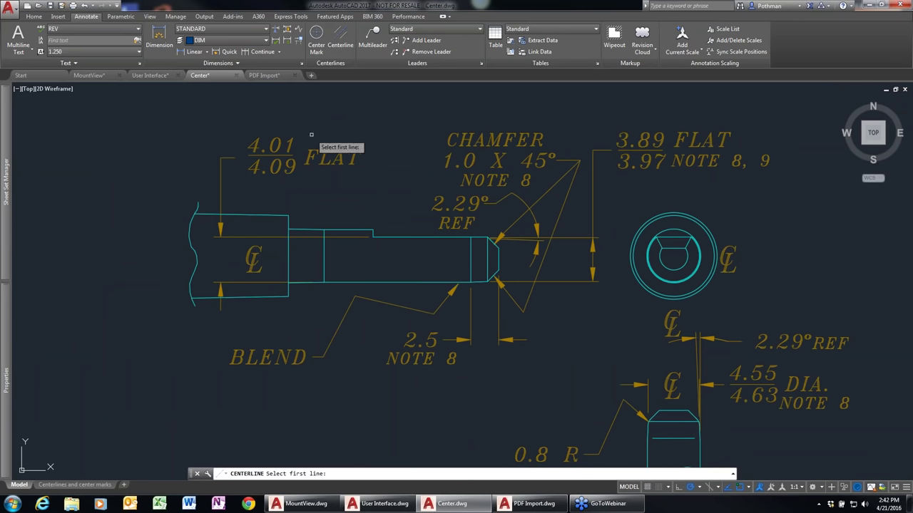
pyautogui.click(278, 218)
pyautogui.click(270, 295)
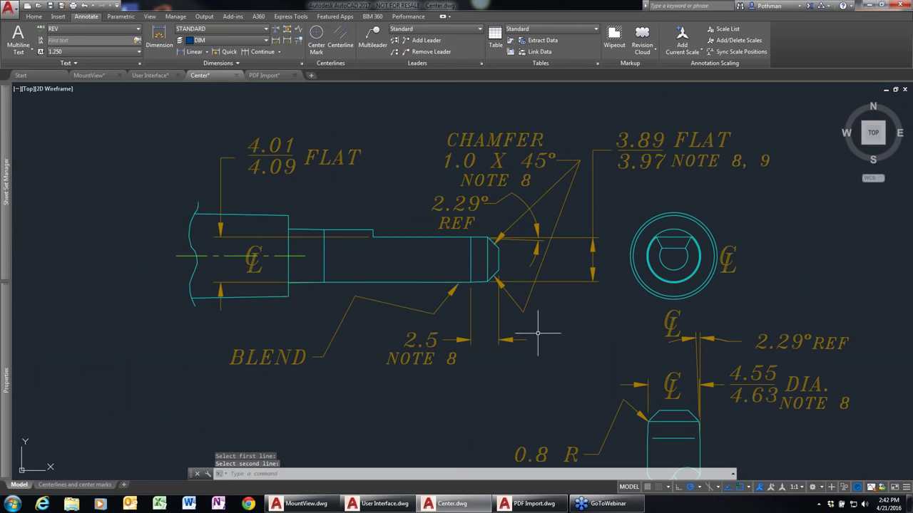
# Add a centerline between the two vertical edges of the lower pin view
pyautogui.press('Return')
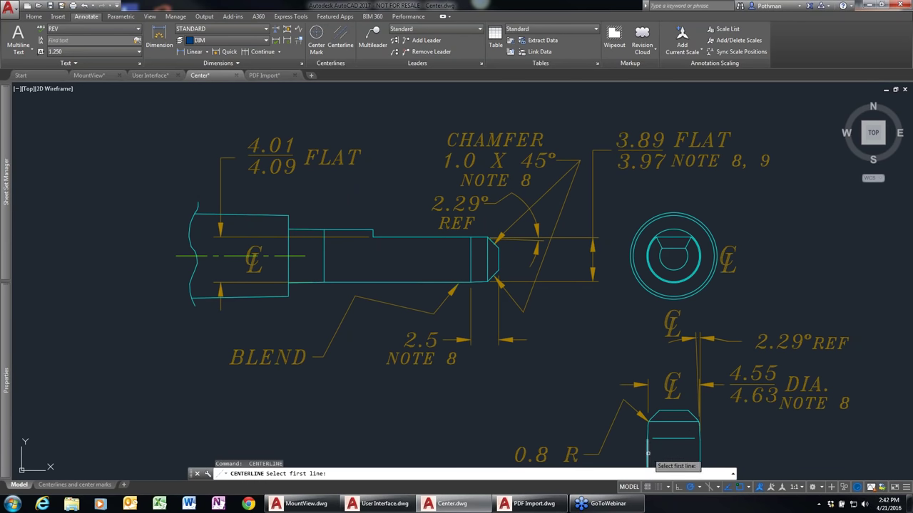
pyautogui.click(647, 450)
pyautogui.click(698, 450)
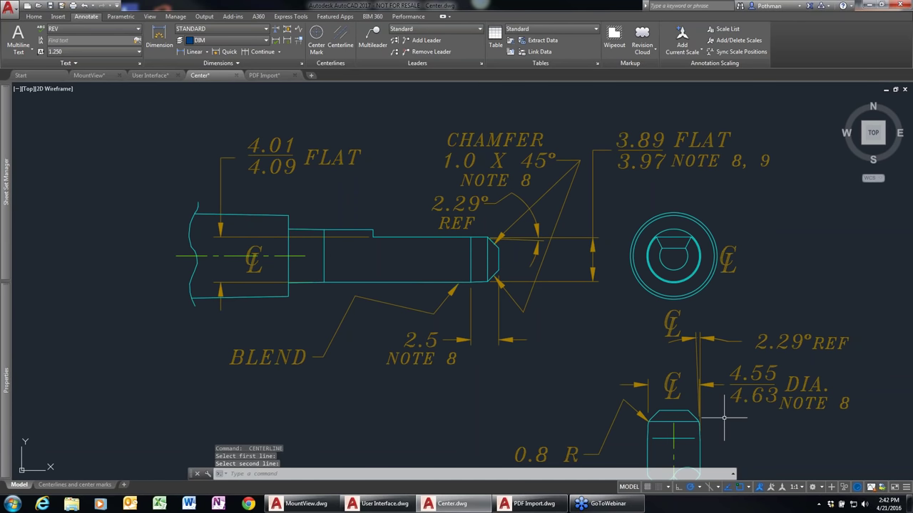
# Add a center mark to the outermost circle of the round end view
pyautogui.click(317, 37)
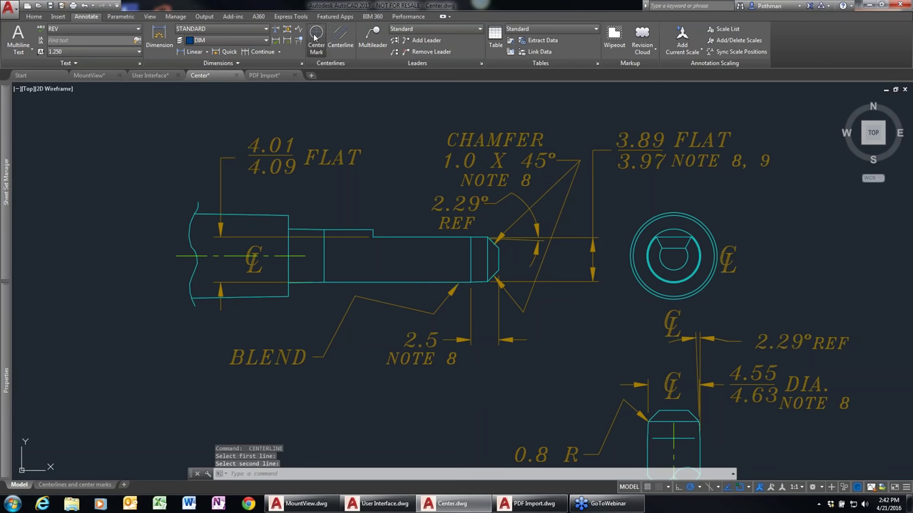
pyautogui.click(674, 212)
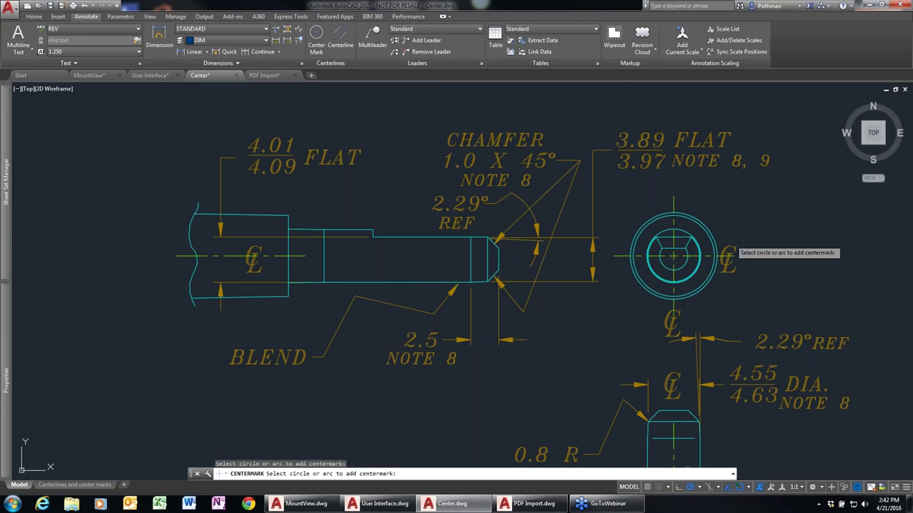
pyautogui.press('Return')
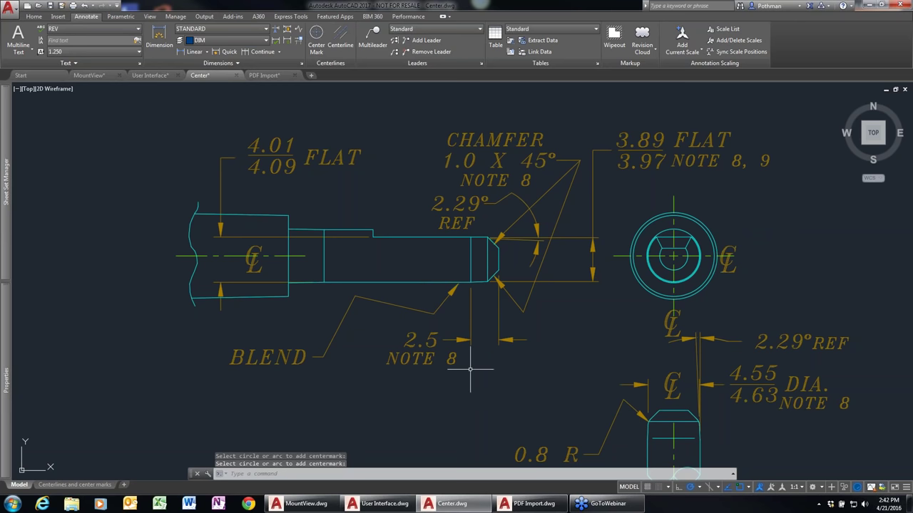
# Stretch the free end of the shaft's centerline across the shaft to meet the center mark of the round end view
pyautogui.click(297, 255)
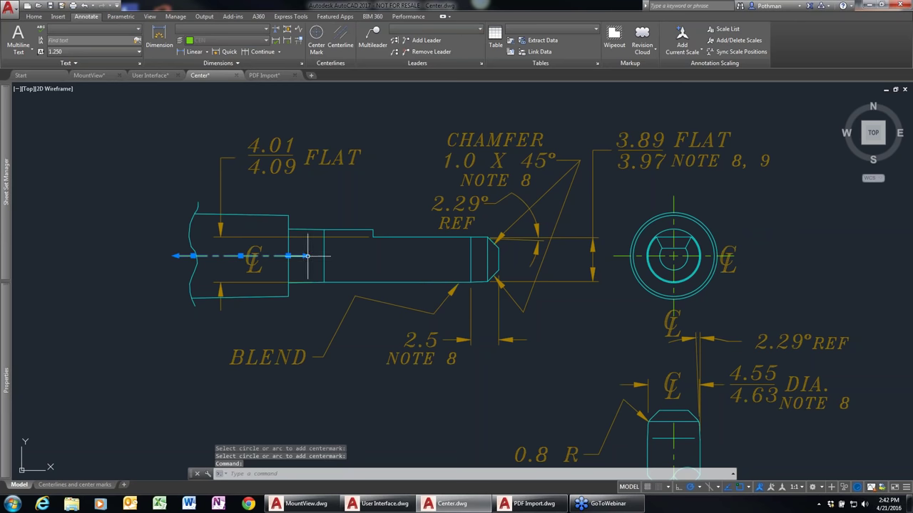
pyautogui.click(305, 256)
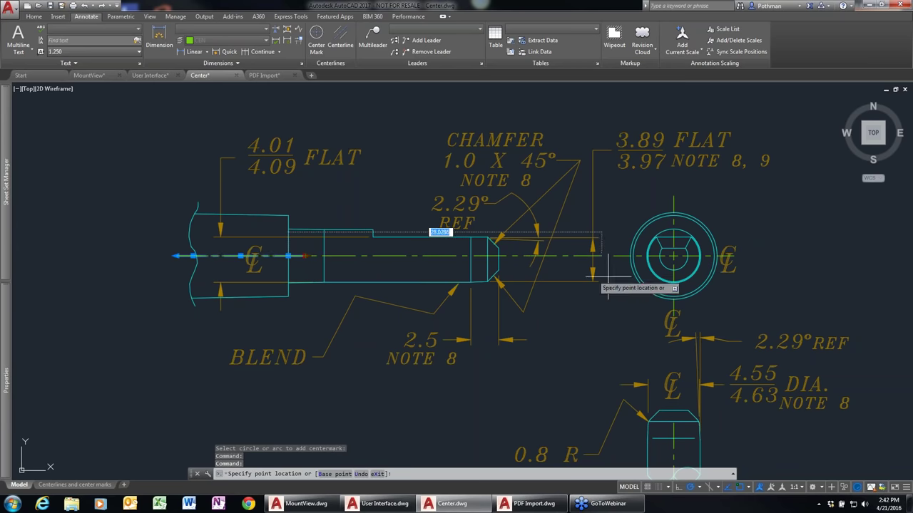
pyautogui.press('Escape')
# Stretch the upper end of the lower pin view's vertical centerline up to the center mark of the round end view
pyautogui.press('Return')
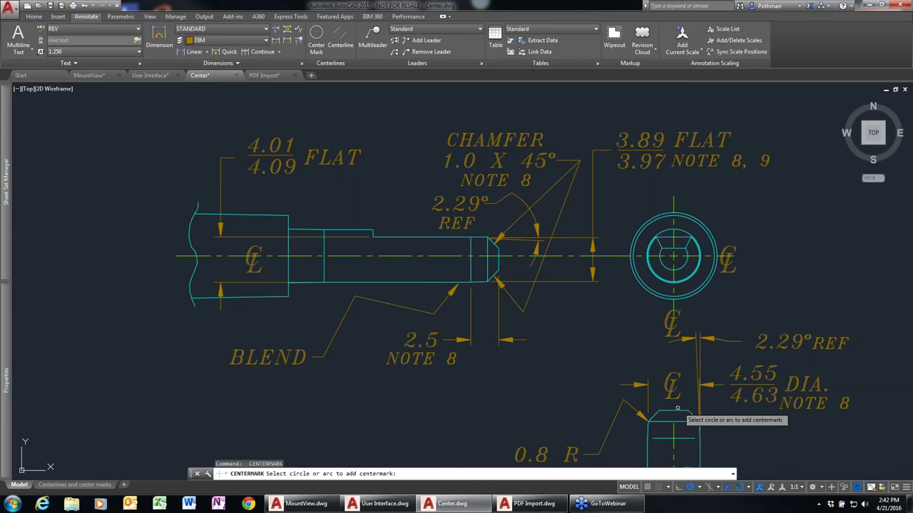
pyautogui.click(673, 430)
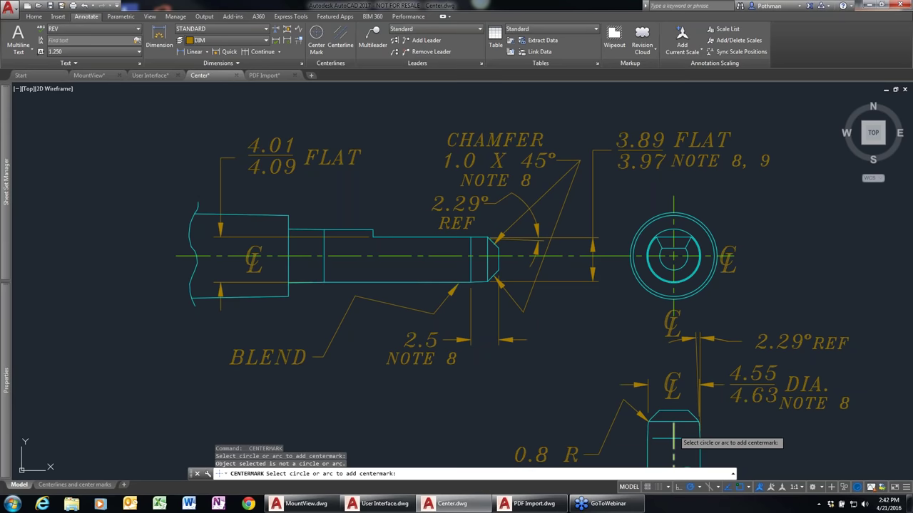
pyautogui.press('Escape')
pyautogui.click(673, 437)
pyautogui.click(673, 423)
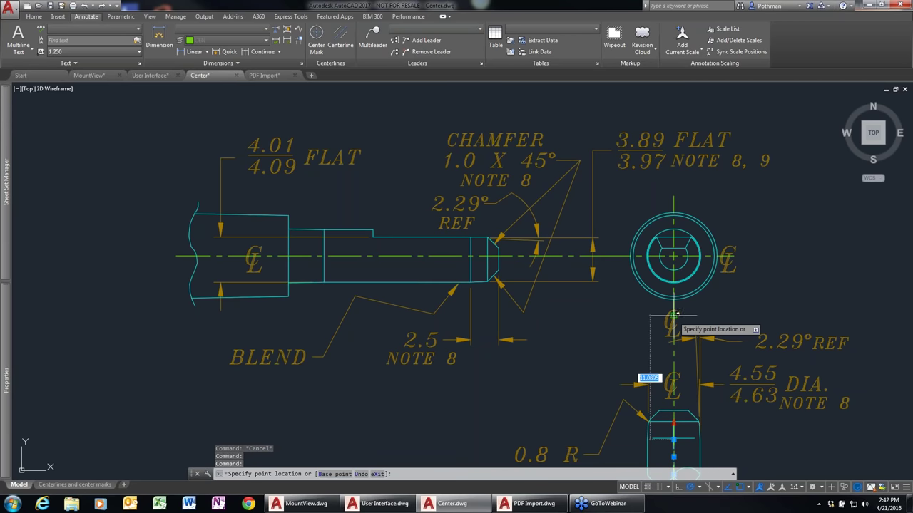
pyautogui.press('Escape')
# Stretch the outermost circle of the end view to a radius of about 6.5
pyautogui.scroll(-2, 525, 368)
pyautogui.moveTo(525, 368); pyautogui.dragTo(460, 267, button='middle')
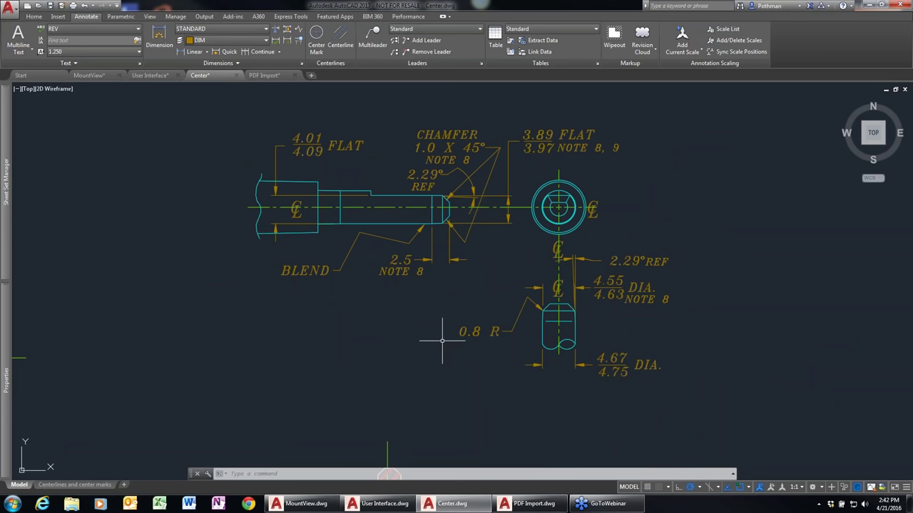
pyautogui.click(585, 202)
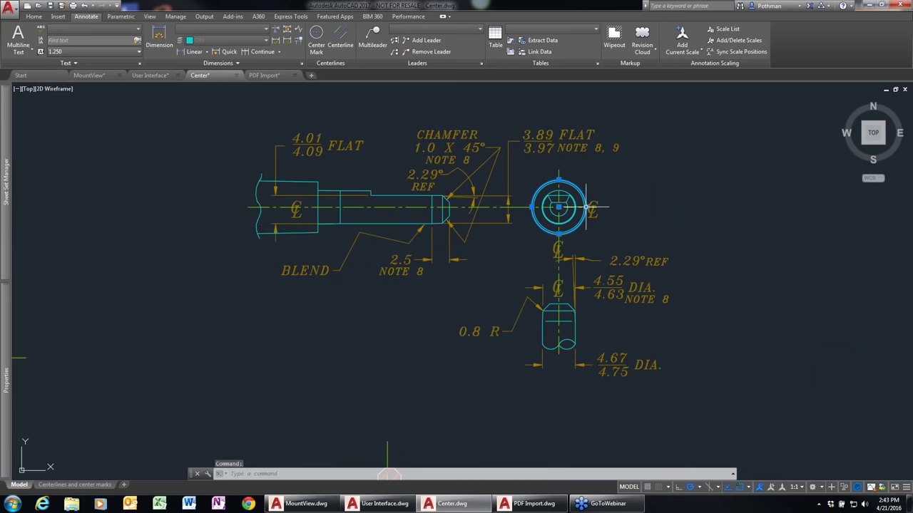
pyautogui.click(587, 206)
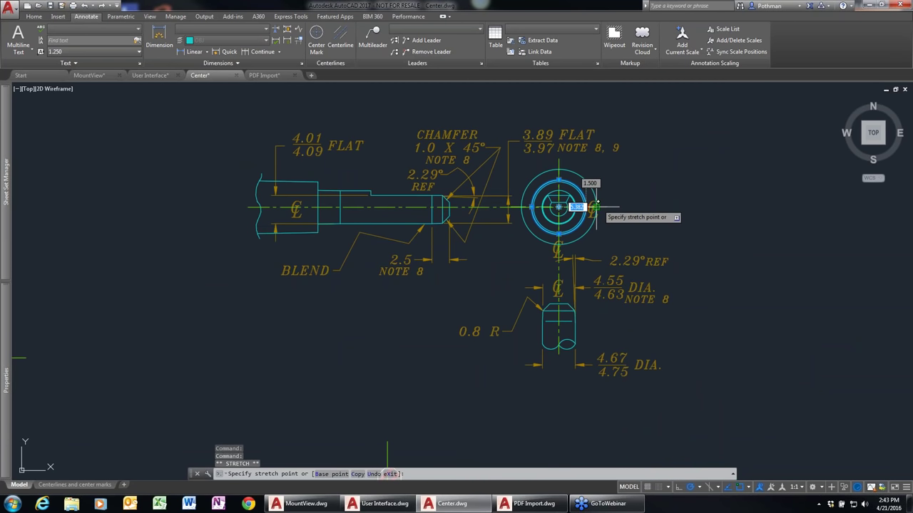
pyautogui.click(605, 208)
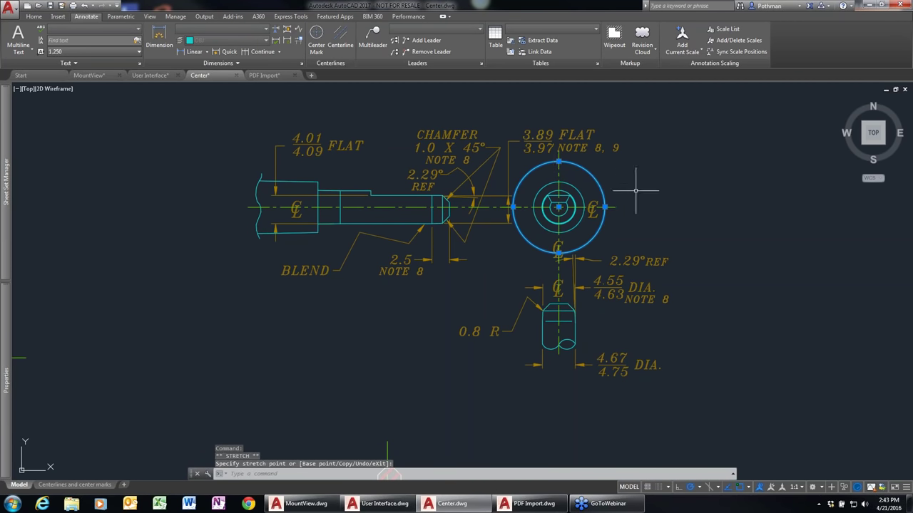
pyautogui.press('Escape')
# Enlarge the end view's outermost circle to a radius of about 9.5 and shrink it until it lies just outside the next circle
pyautogui.scroll(2, 605, 206)
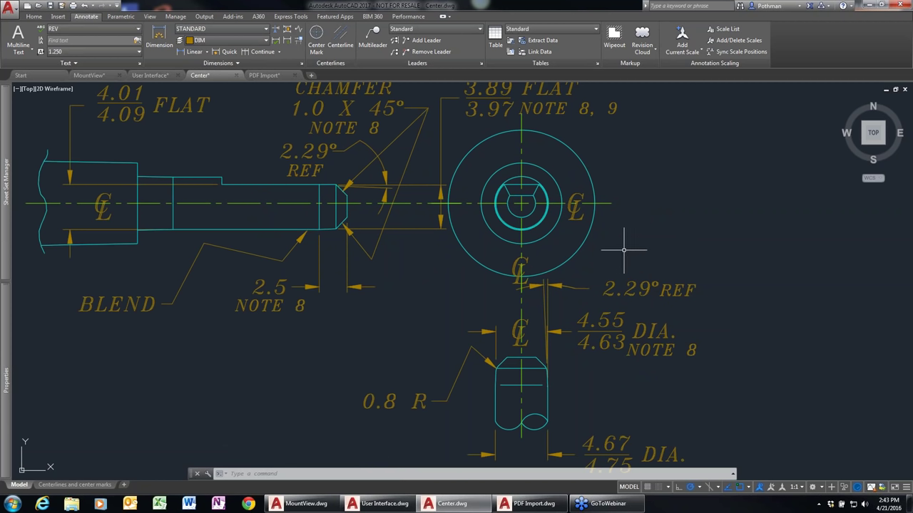
pyautogui.click(583, 243)
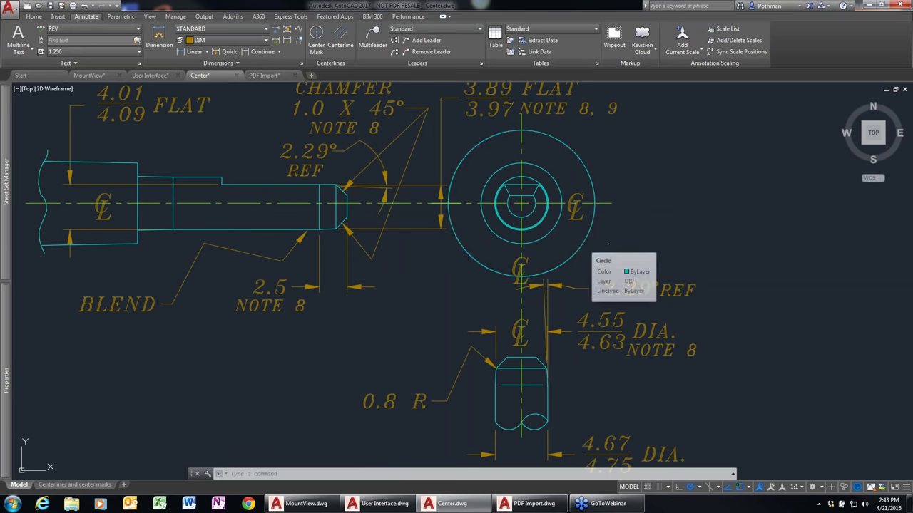
pyautogui.click(594, 203)
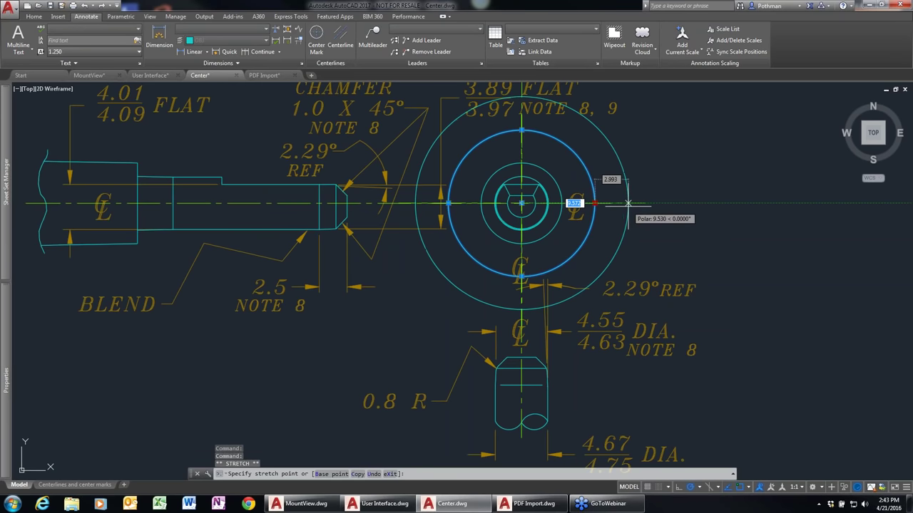
pyautogui.click(628, 203)
pyautogui.click(628, 203)
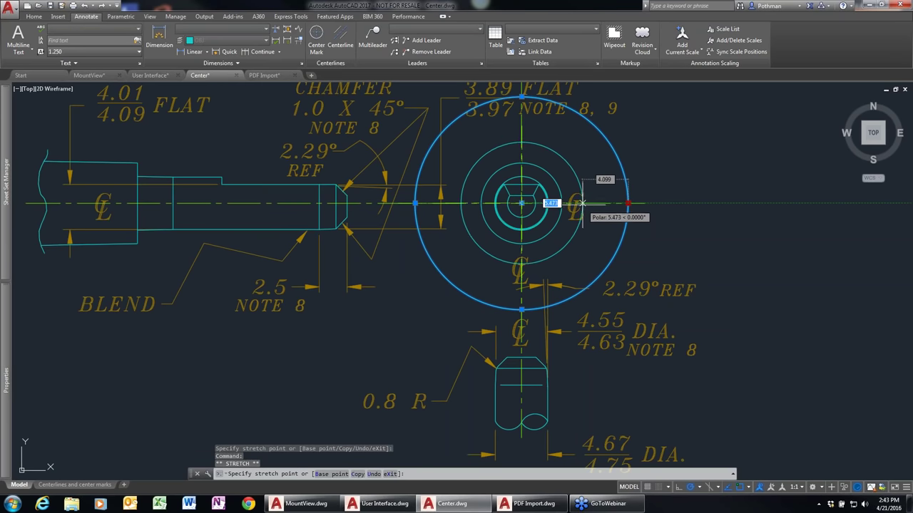
pyautogui.click(578, 203)
pyautogui.press('Escape')
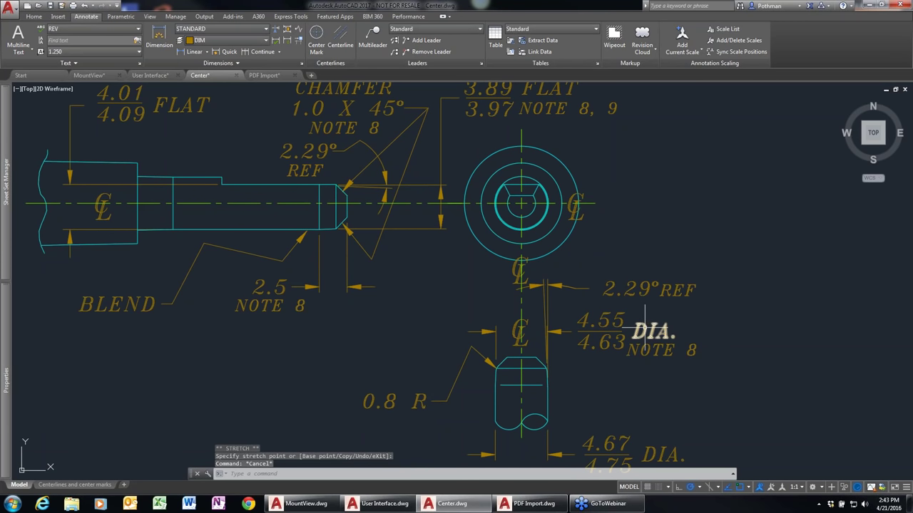
# Open the help and search it for centermark
pyautogui.moveTo(643, 331)
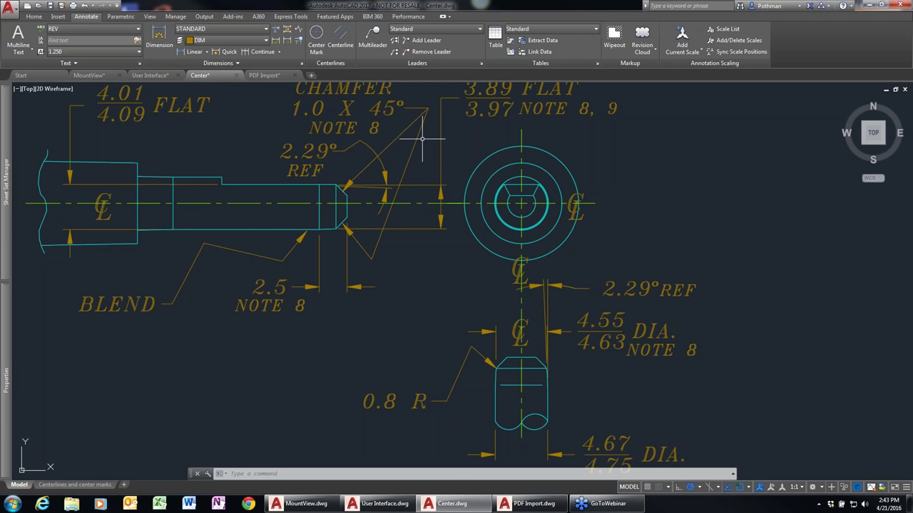
pyautogui.press('F1')
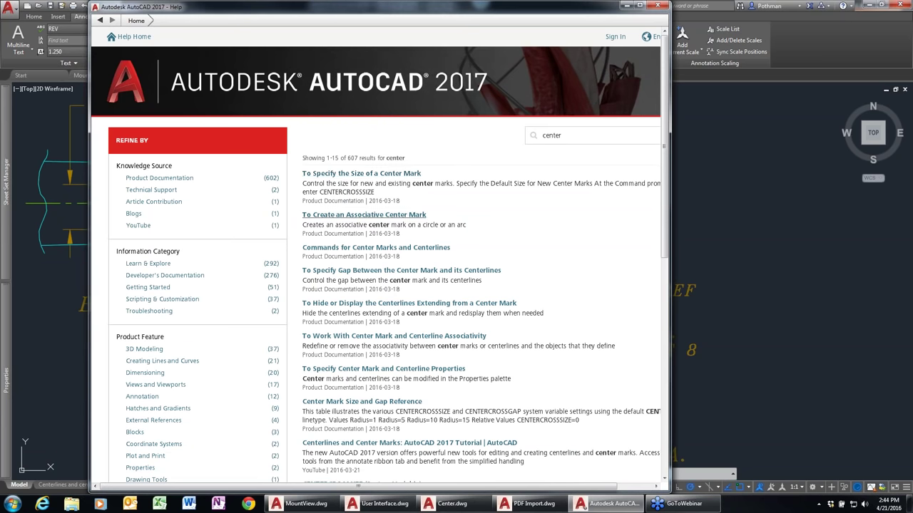
pyautogui.click(575, 137)
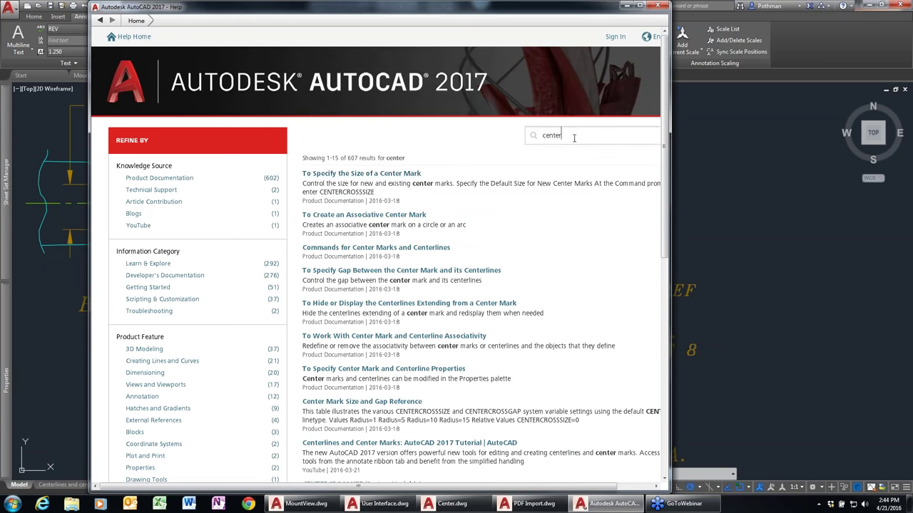
pyautogui.write('mart')
pyautogui.press('Return')
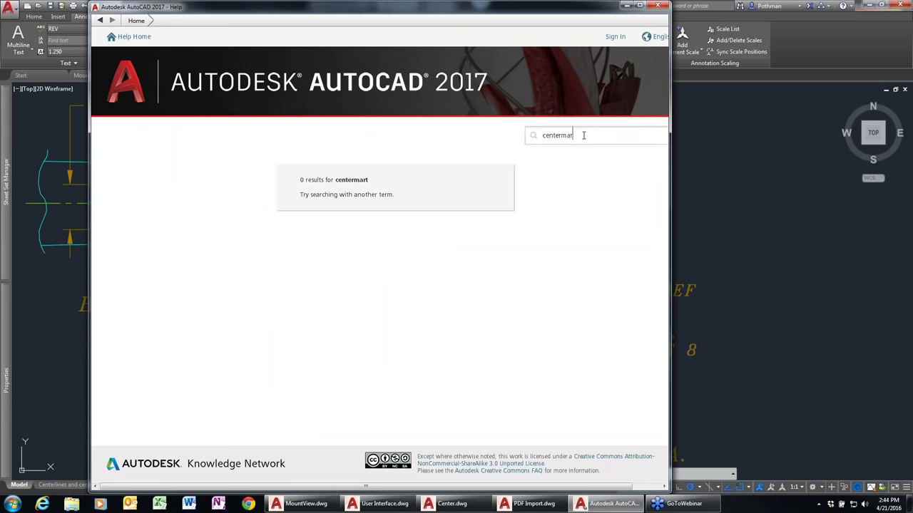
pyautogui.press('BackSpace')
pyautogui.write('k')
pyautogui.press('Return')
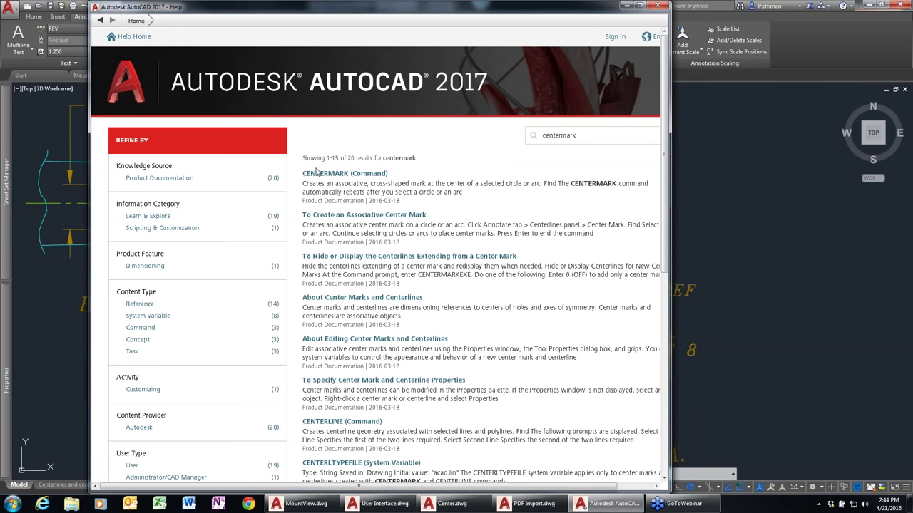
# Look through the CENTERMARK article and its related Commands for Center Marks and Centerlines page, and close the help
pyautogui.click(321, 174)
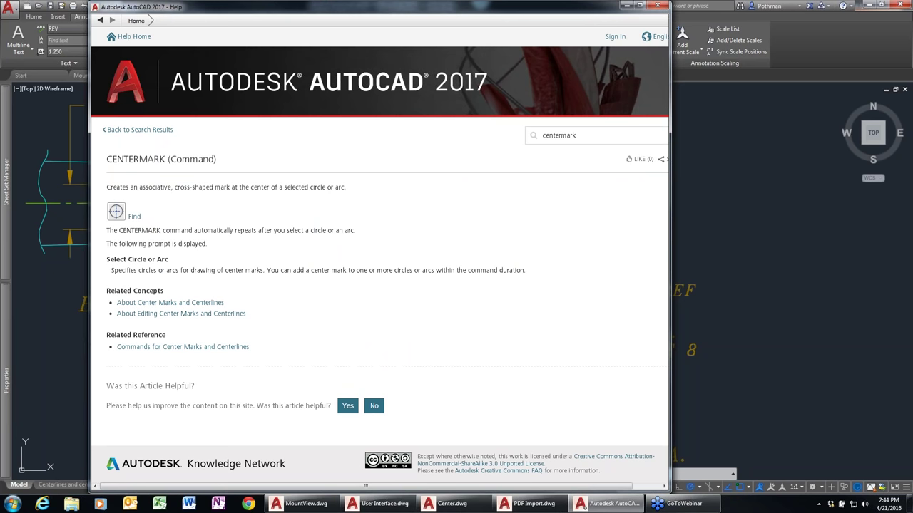
pyautogui.click(193, 348)
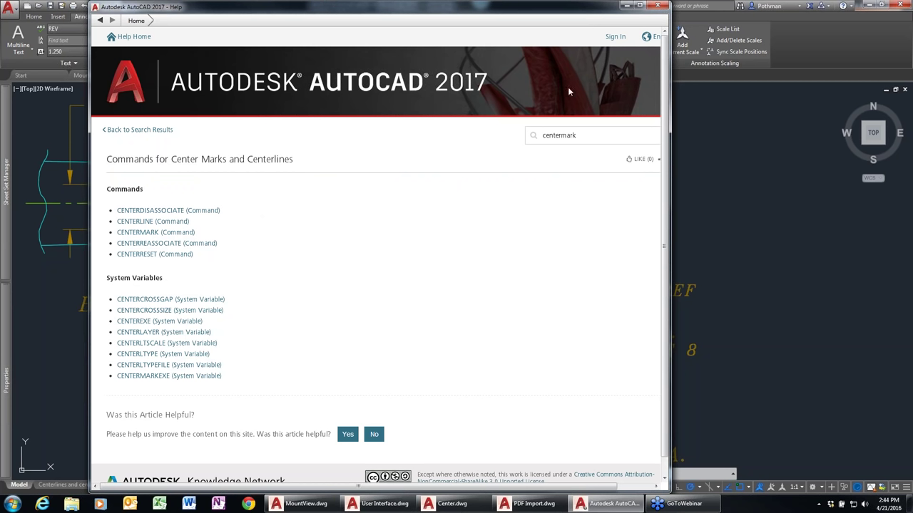
pyautogui.click(661, 8)
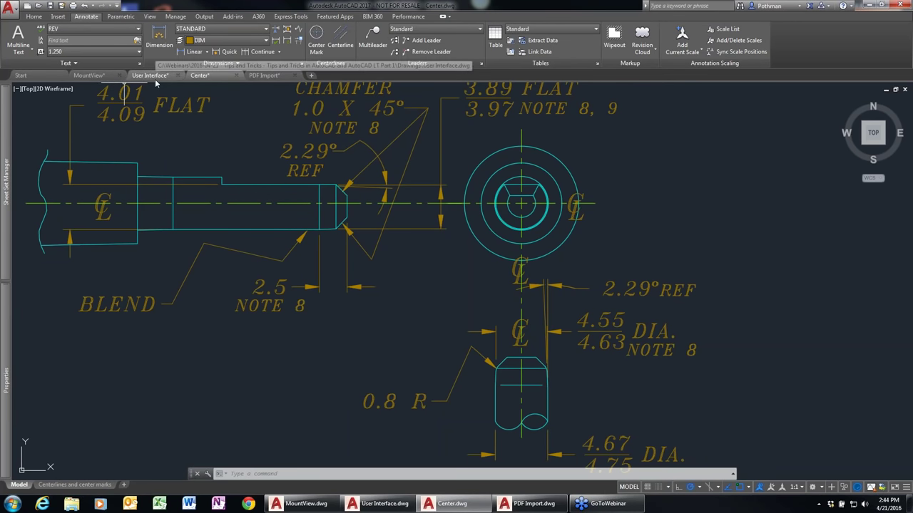
# Switch to the PDF Import drawing by way of the User Interface drawing
pyautogui.moveTo(155, 79)
pyautogui.click(117, 136)
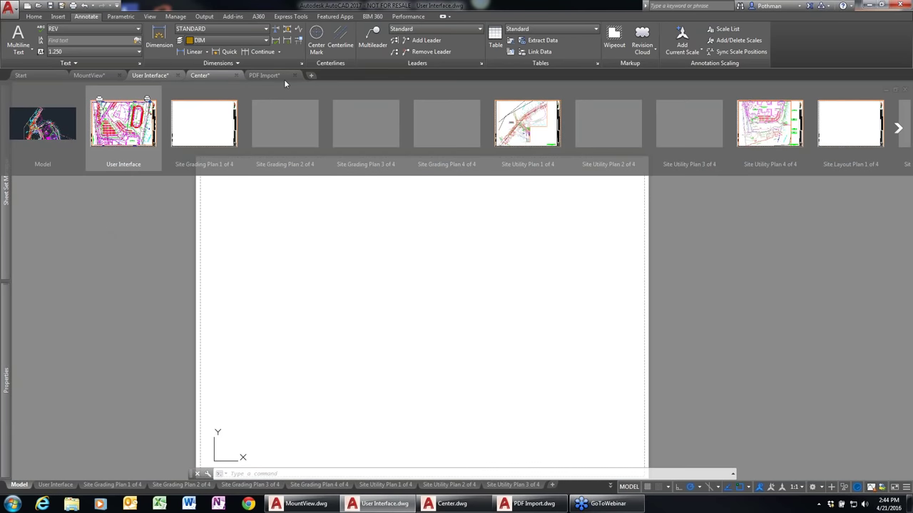
pyautogui.click(271, 75)
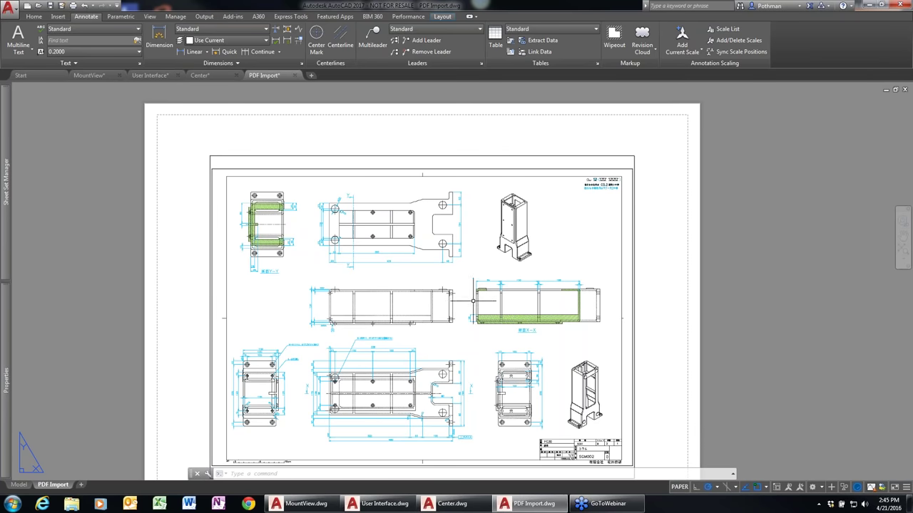
pyautogui.click(471, 155)
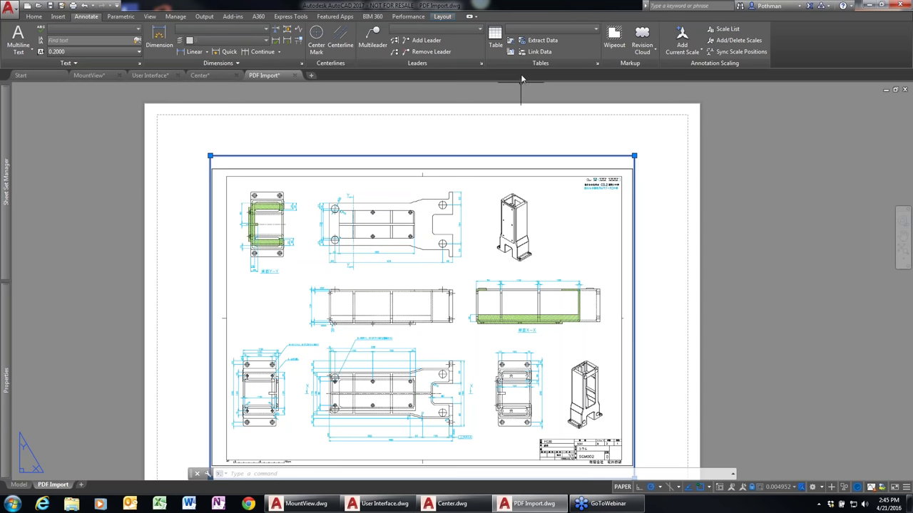
pyautogui.click(430, 163)
pyautogui.press('Escape')
pyautogui.press('Escape')
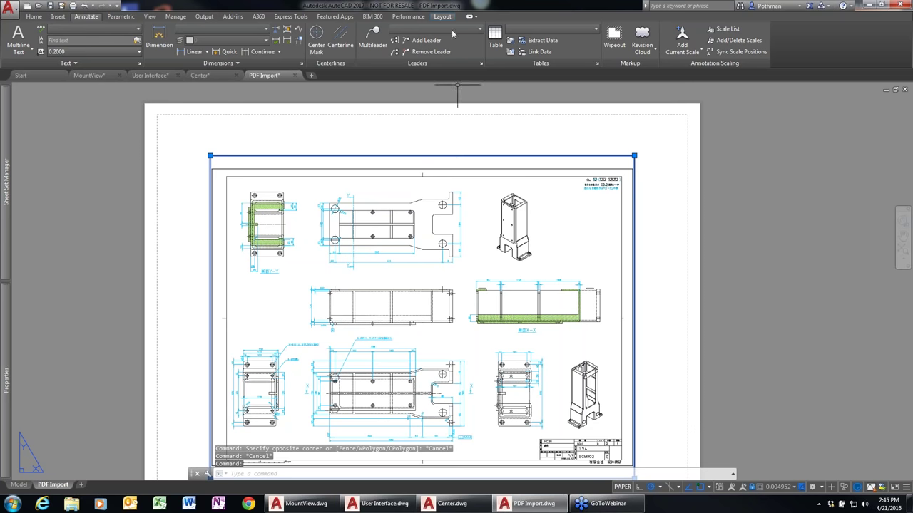
pyautogui.press('Escape')
pyautogui.click(551, 165)
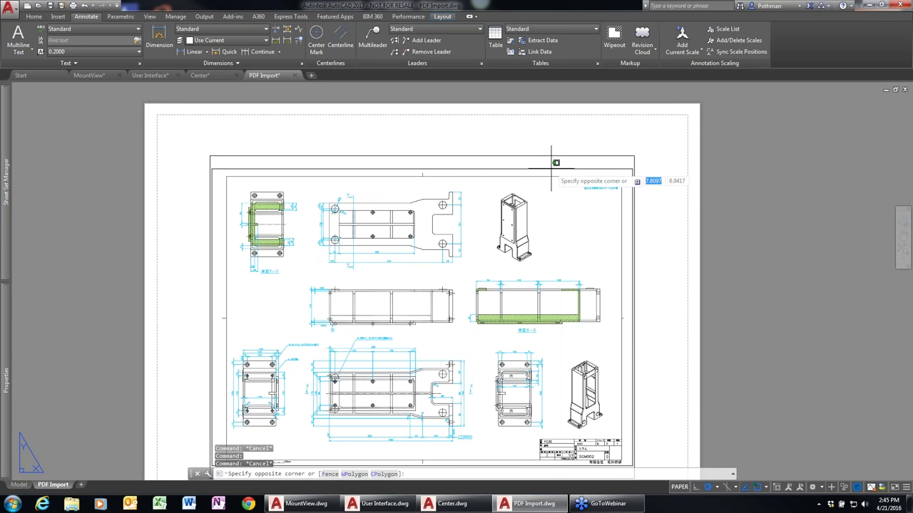
pyautogui.press('Escape')
# Switch the PDF Import drawing to model space and turn the grid off with the PDF underlay selected, clearing the selection at the end
pyautogui.click(22, 485)
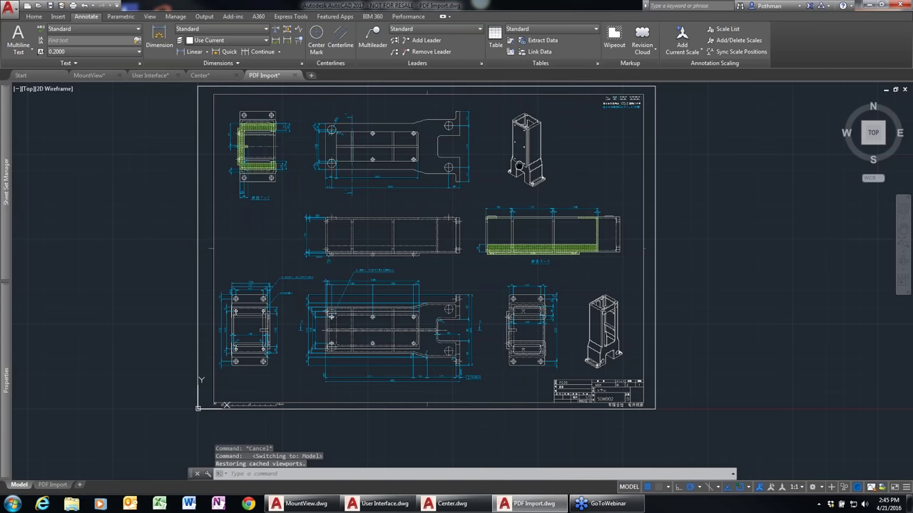
pyautogui.moveTo(514, 164); pyautogui.dragTo(515, 184, button='middle')
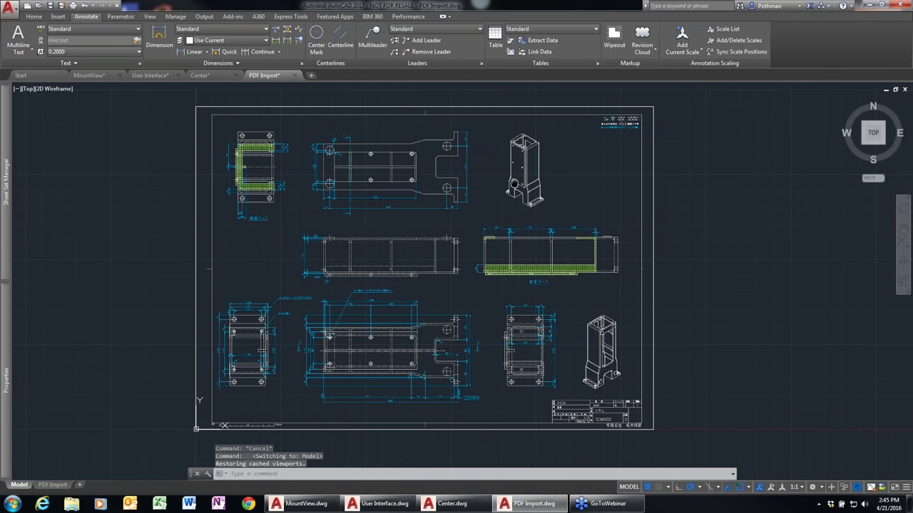
pyautogui.click(516, 108)
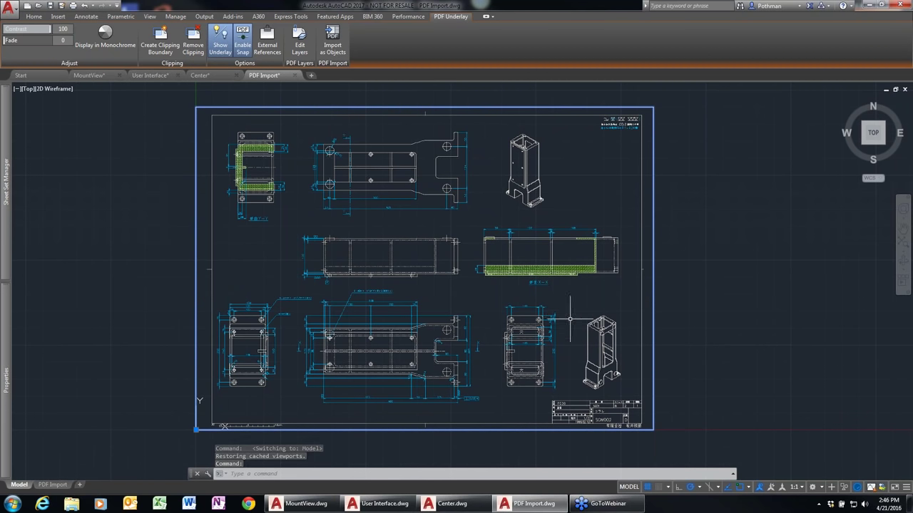
pyautogui.press('F7')
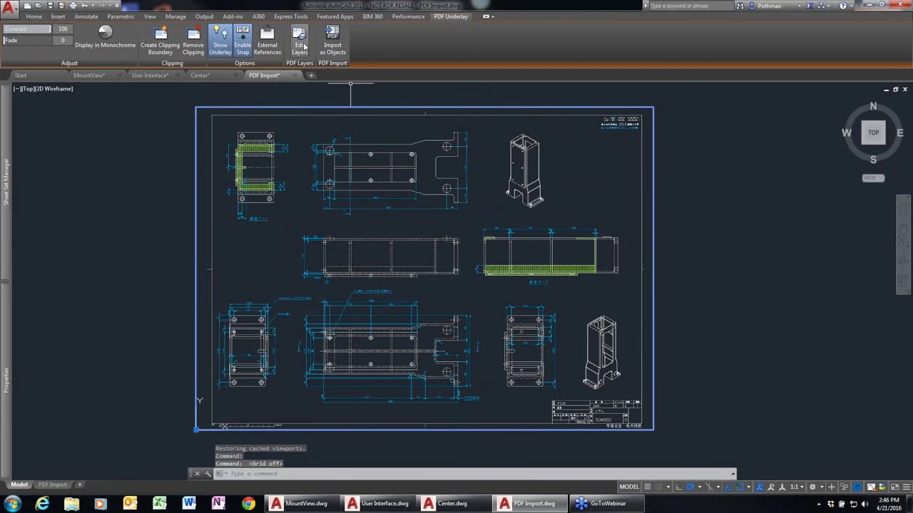
pyautogui.press('Escape')
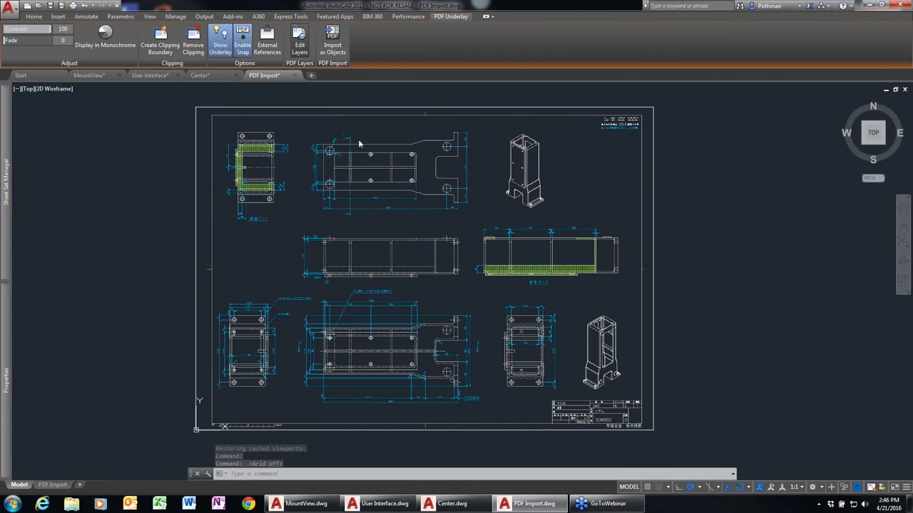
# Turn off the PDF underlay's layers 0, Comments and Markups, Dim, HATCH and Title, leaving only Culumn on
pyautogui.doubleClick(358, 139)
pyautogui.click(101, 181)
pyautogui.click(102, 189)
pyautogui.click(102, 205)
pyautogui.click(102, 213)
pyautogui.click(102, 222)
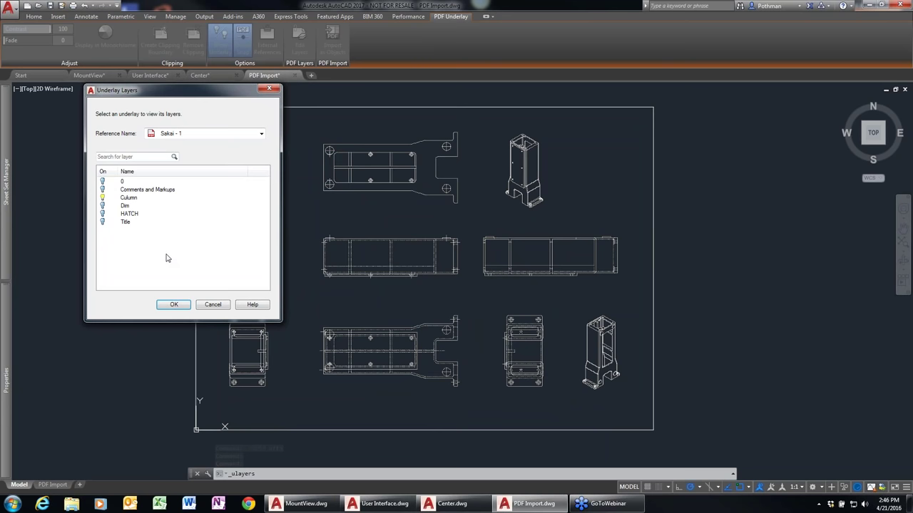
pyautogui.click(174, 305)
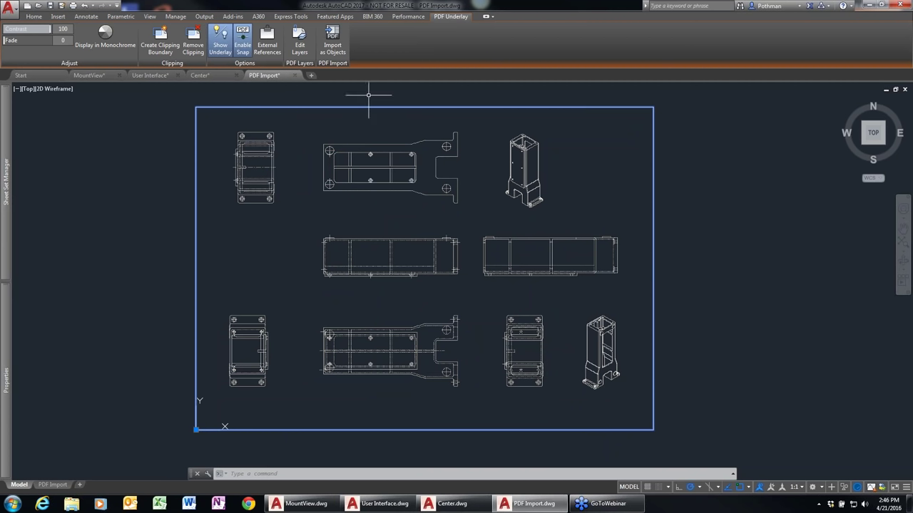
# Import the top middle plan view of the PDF underlay as objects using a rectangular area, and detach the underlay
pyautogui.click(333, 47)
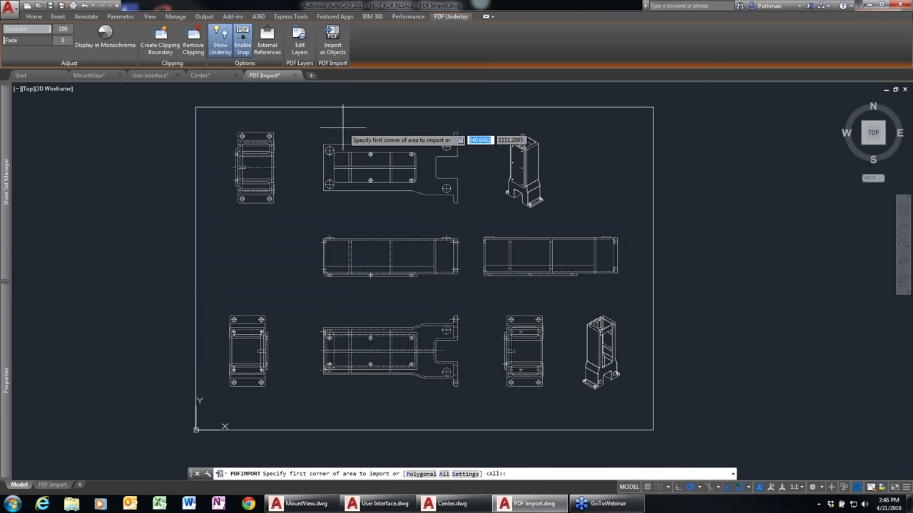
pyautogui.click(307, 121)
pyautogui.click(475, 213)
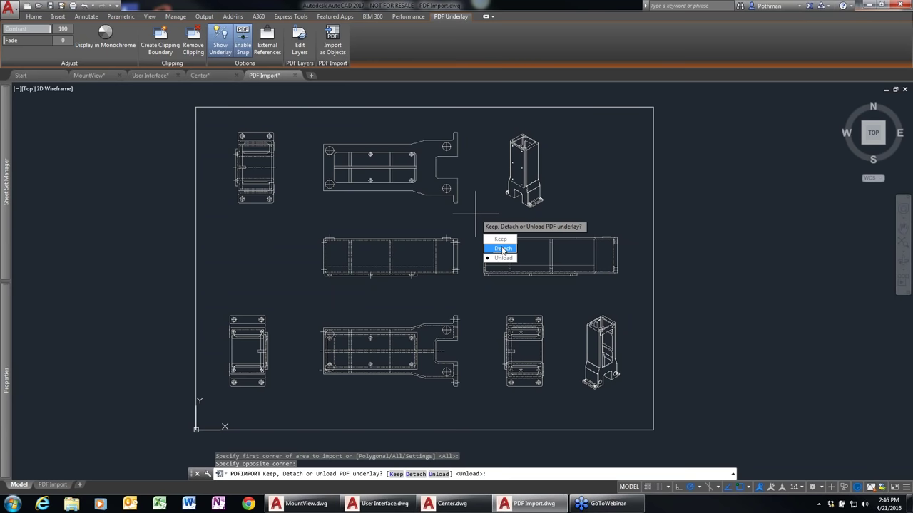
pyautogui.click(503, 249)
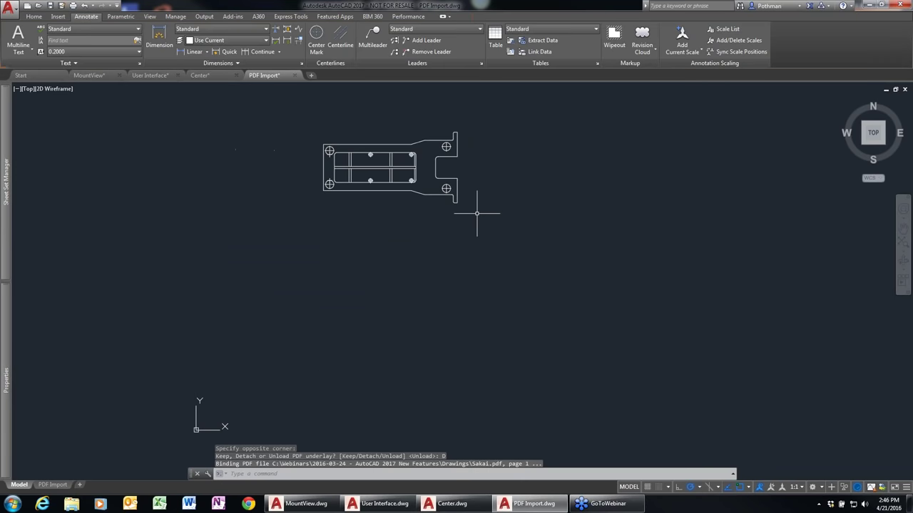
# Select the imported part's outer outline to check that it is a polyline, and clear the selection
pyautogui.scroll(4, 389, 146)
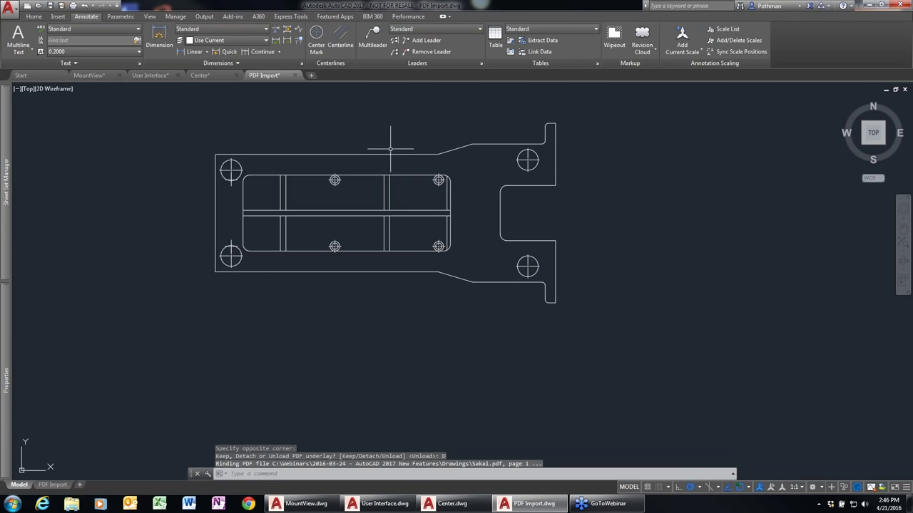
pyautogui.click(391, 153)
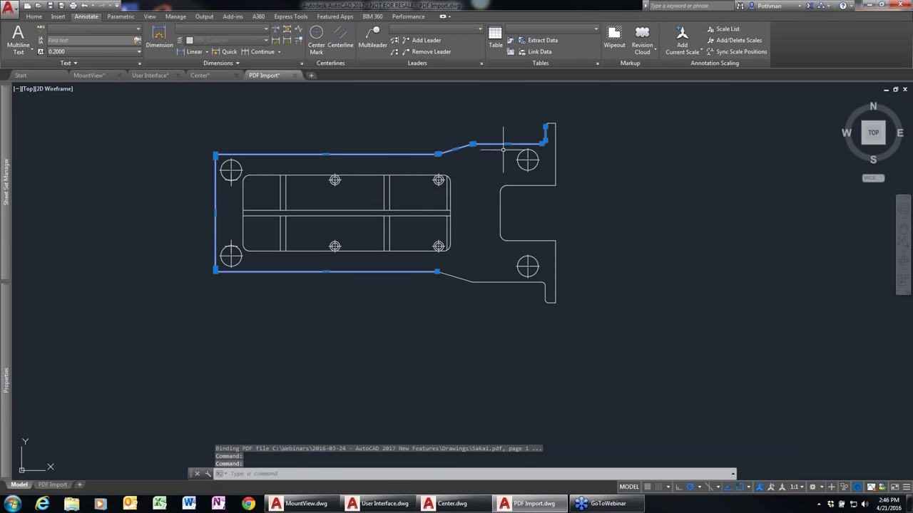
pyautogui.click(537, 152)
pyautogui.press('Escape')
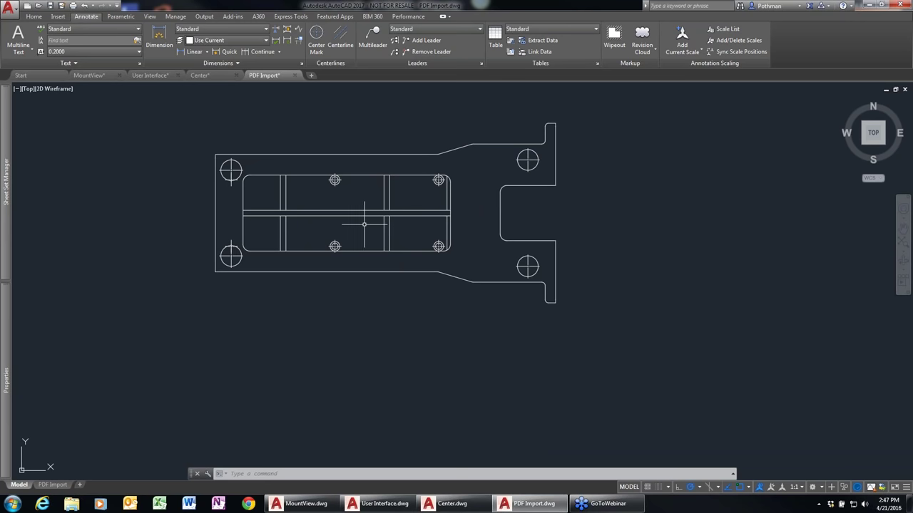
# Erase all the imported objects of the plan view
pyautogui.scroll(-4, 362, 227)
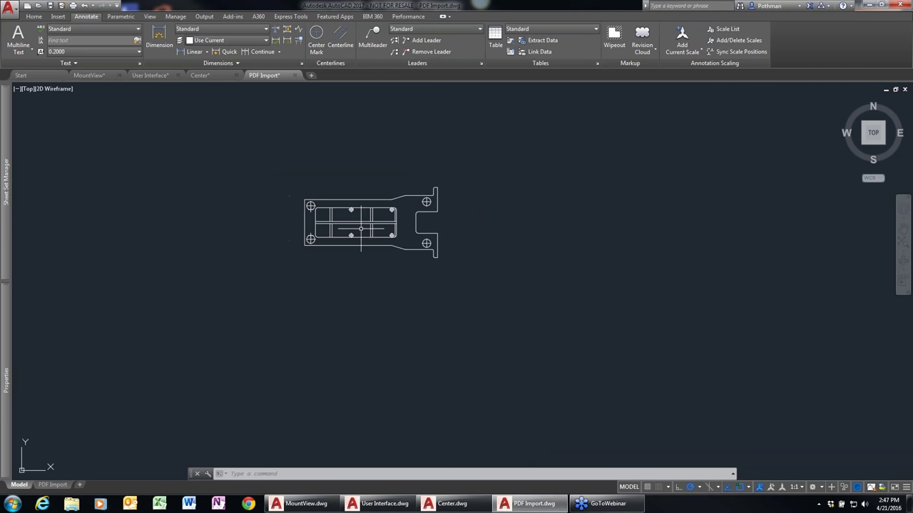
pyautogui.click(262, 148)
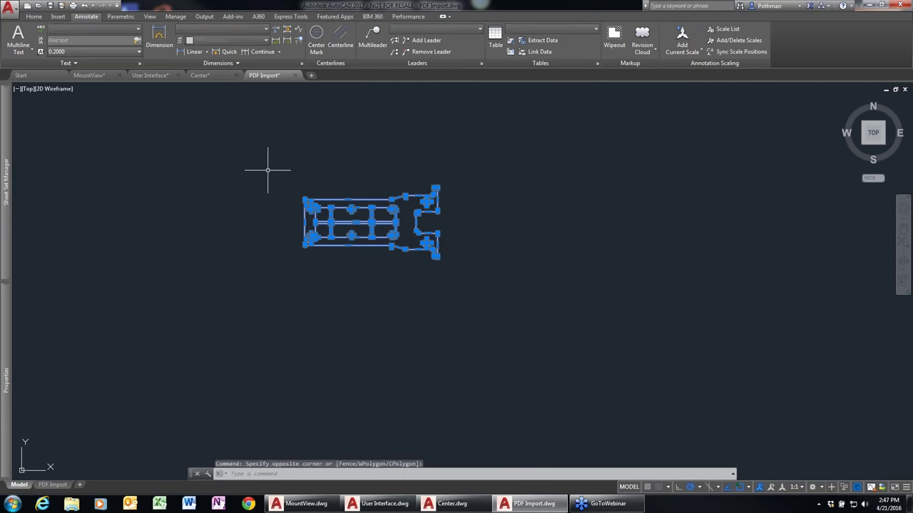
pyautogui.press('Delete')
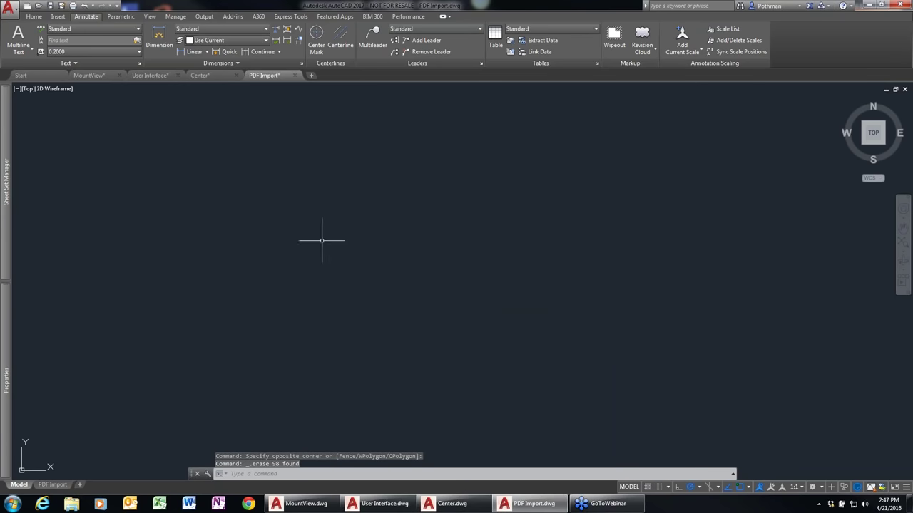
pyautogui.scroll(-2, 342, 240)
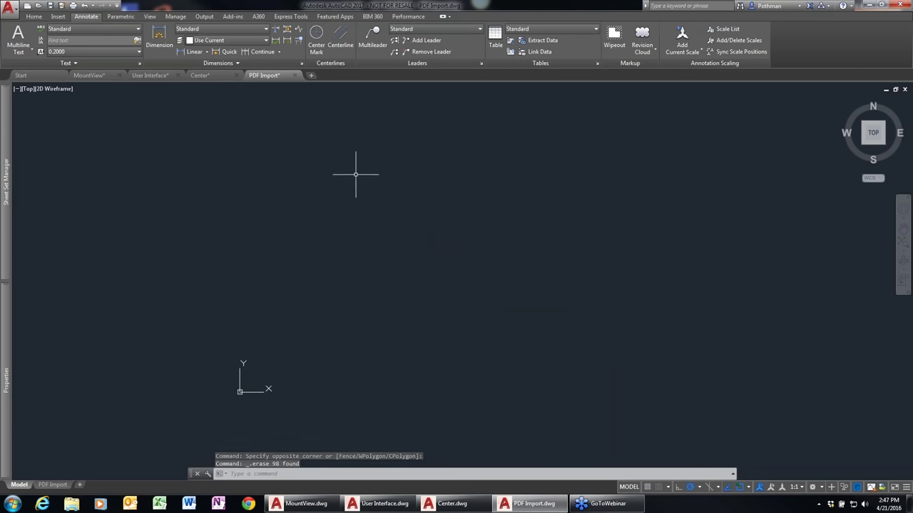
# Start a PDF import from a file and open Mount View Cabin.pdf
pyautogui.click(58, 16)
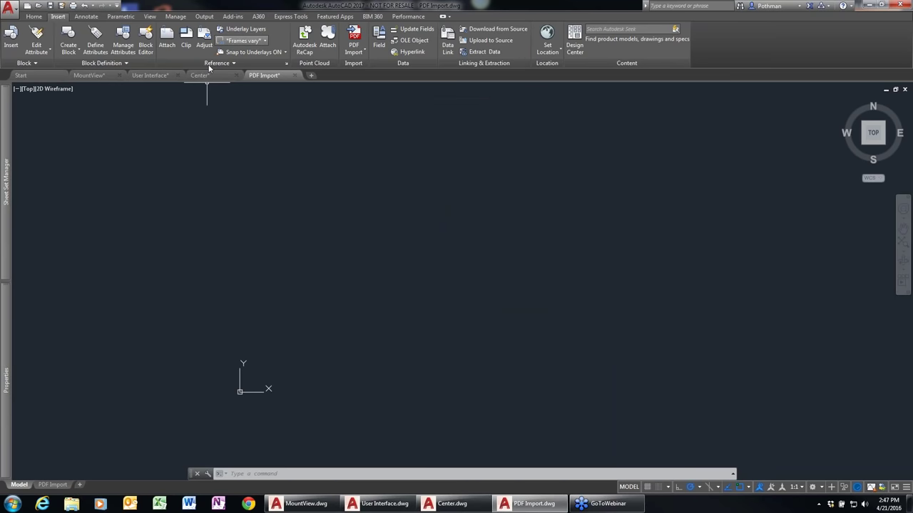
pyautogui.click(12, 42)
pyautogui.press('Escape')
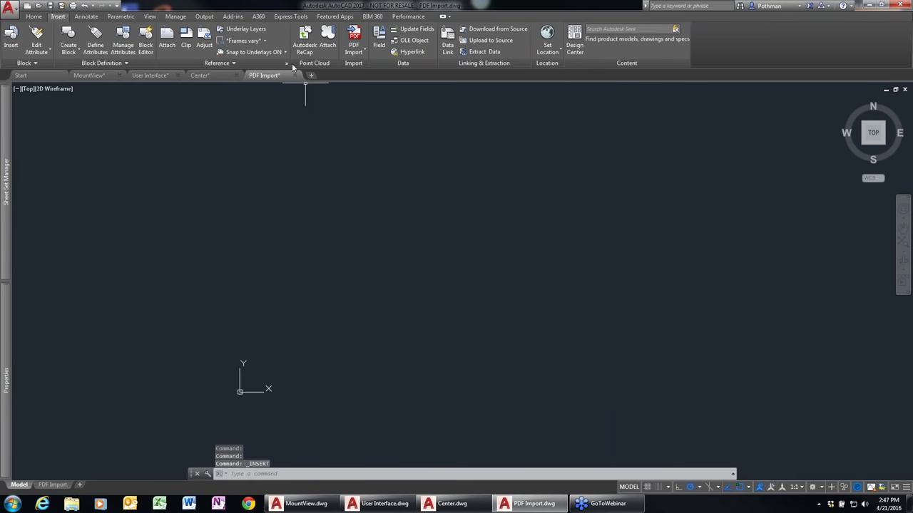
pyautogui.click(355, 34)
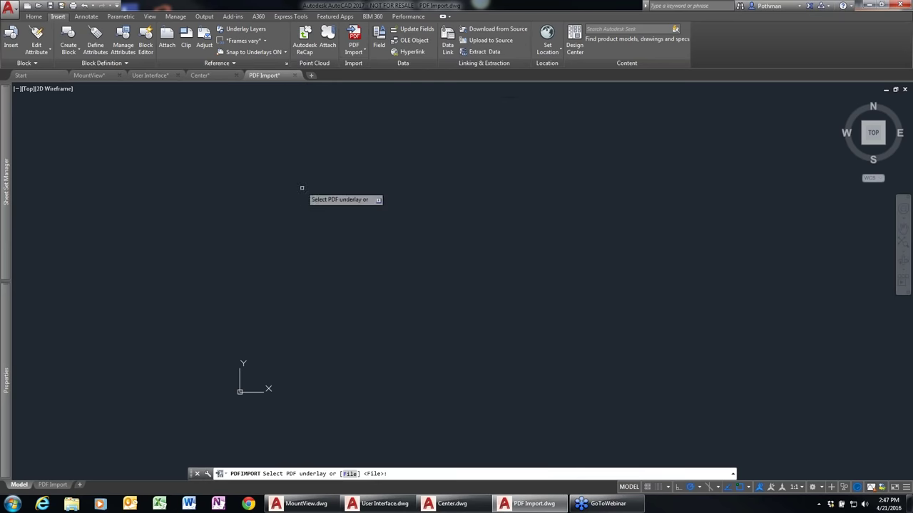
pyautogui.click(349, 473)
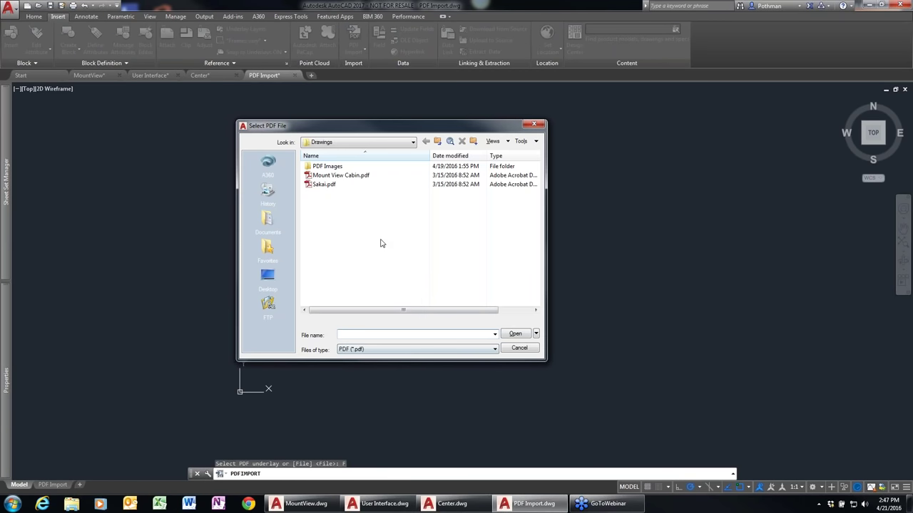
pyautogui.click(351, 177)
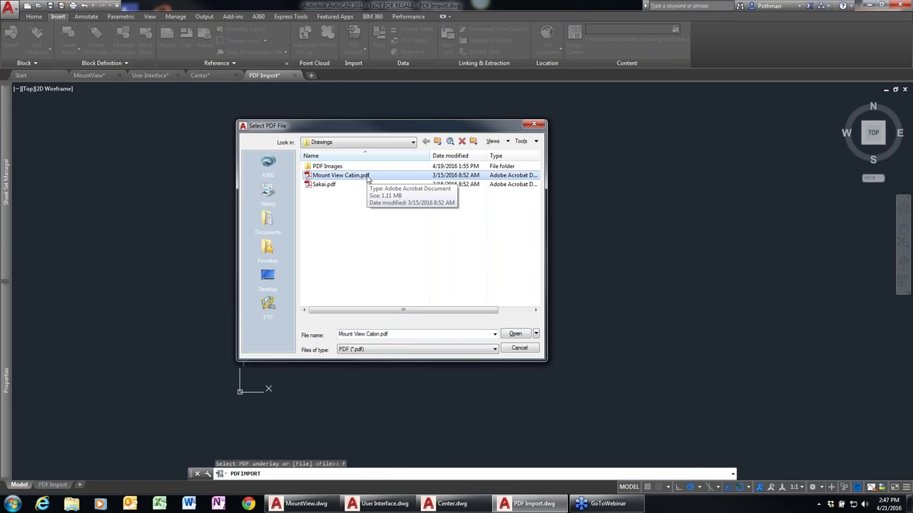
pyautogui.click(514, 334)
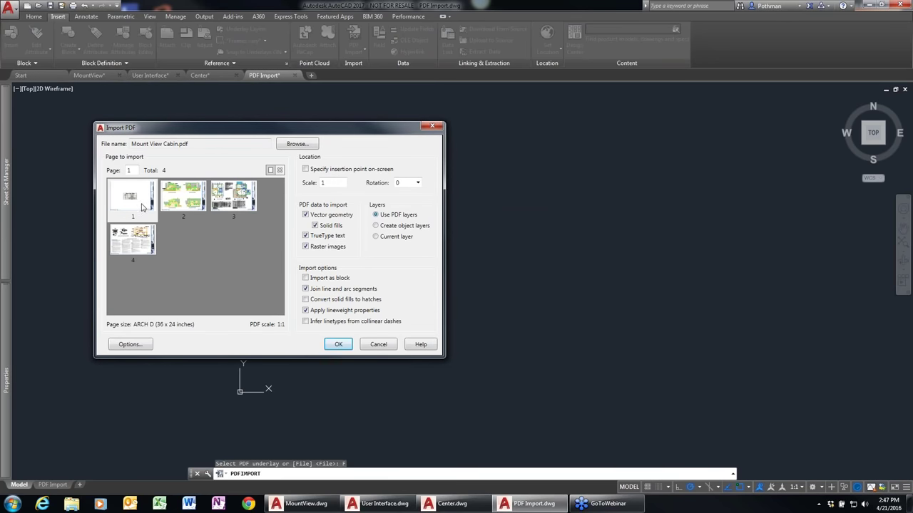
# Import page 3 of the PDF at a scale of 48, using the PDF layers
pyautogui.click(180, 203)
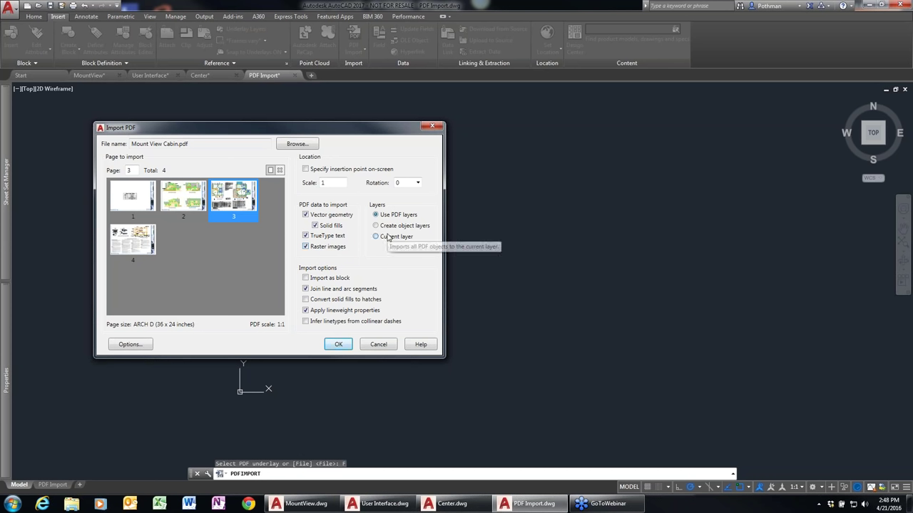
pyautogui.click(342, 185)
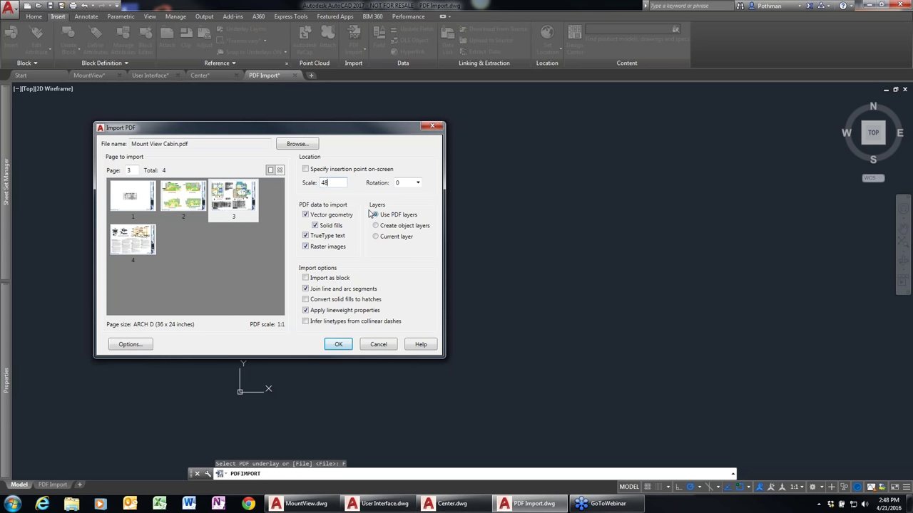
pyautogui.click(338, 345)
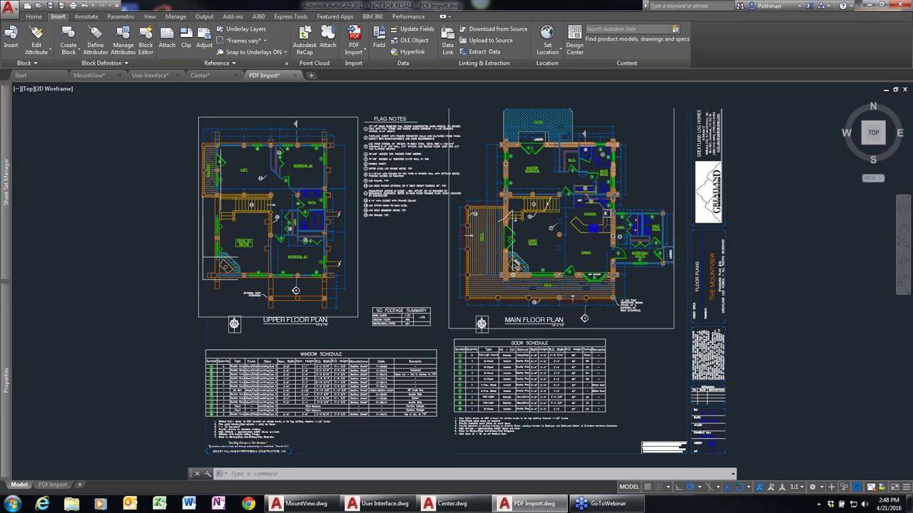
# Select the Greatland logo in the title block, check its object type in the properties, and clear the selection
pyautogui.scroll(5, 718, 194)
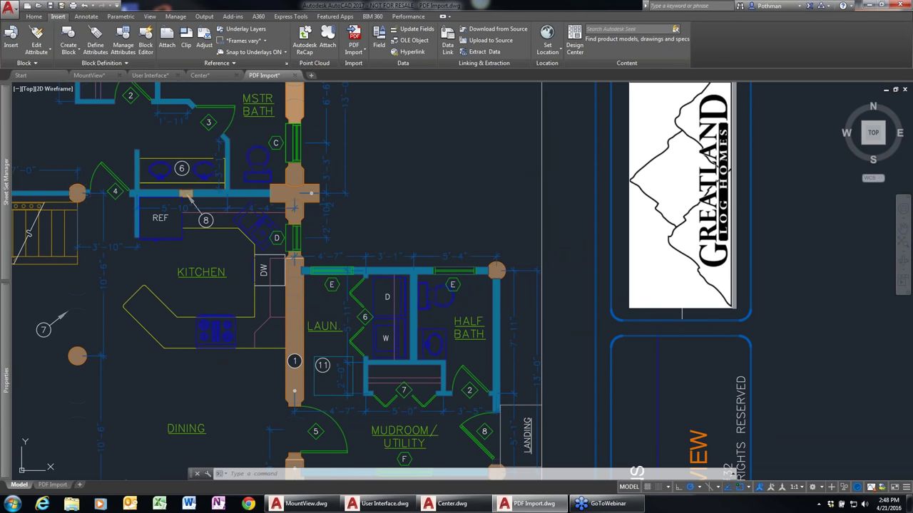
pyautogui.click(679, 308)
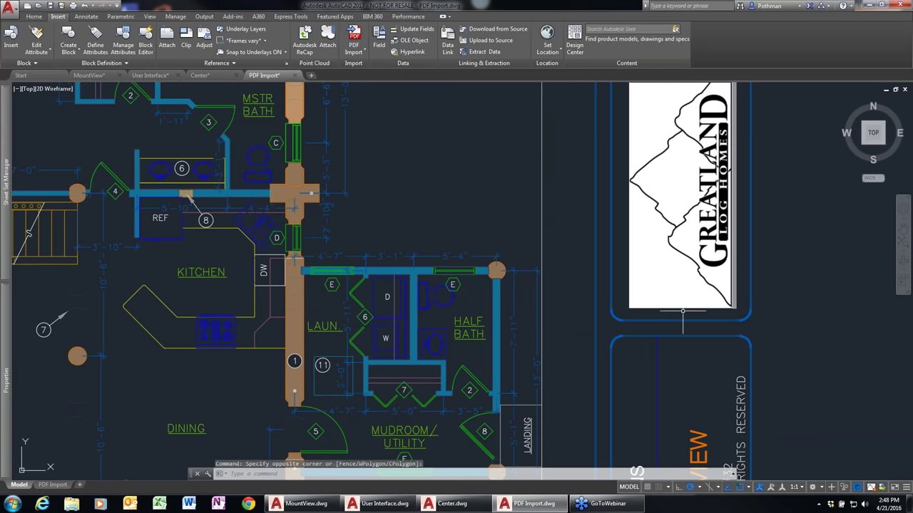
pyautogui.click(676, 311)
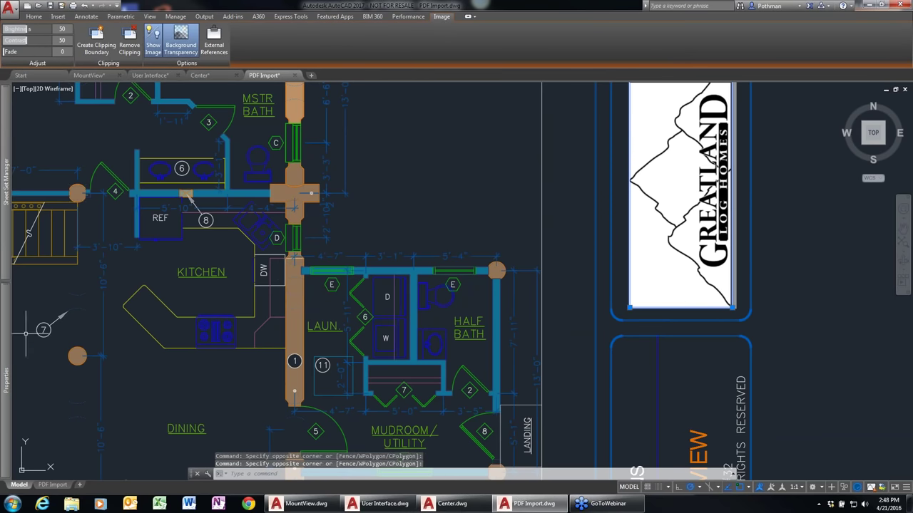
pyautogui.moveTo(9, 341)
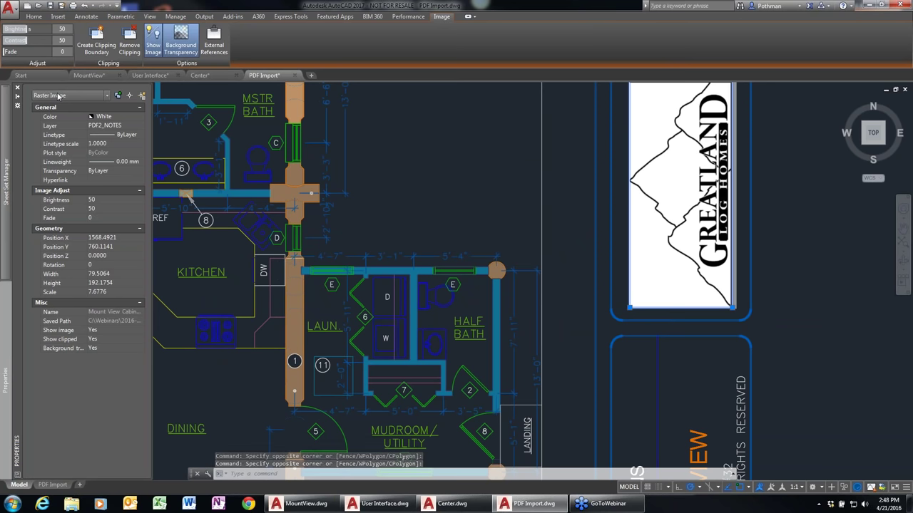
pyautogui.press('Escape')
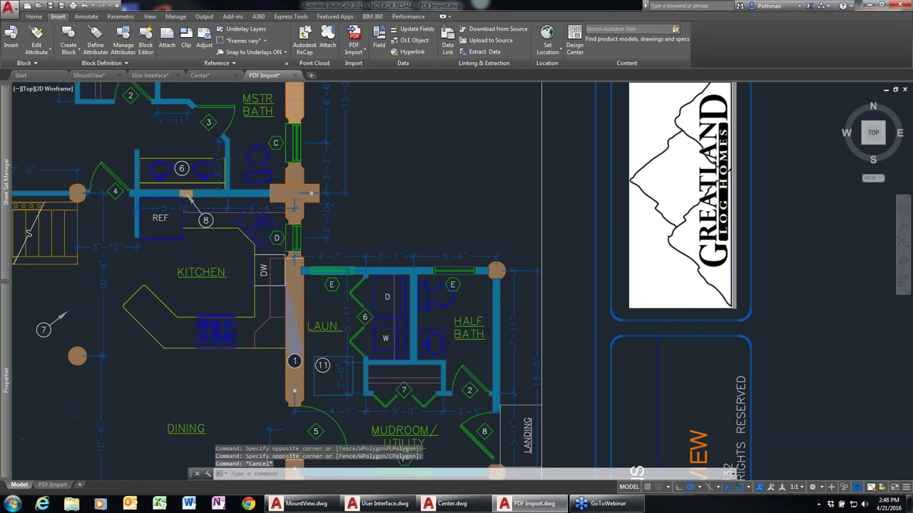
# Select the letter strokes of the word TEMPERED in the shower flag note to check their object type, and clear the selection
pyautogui.scroll(4, 294, 273)
pyautogui.scroll(-7, 294, 273)
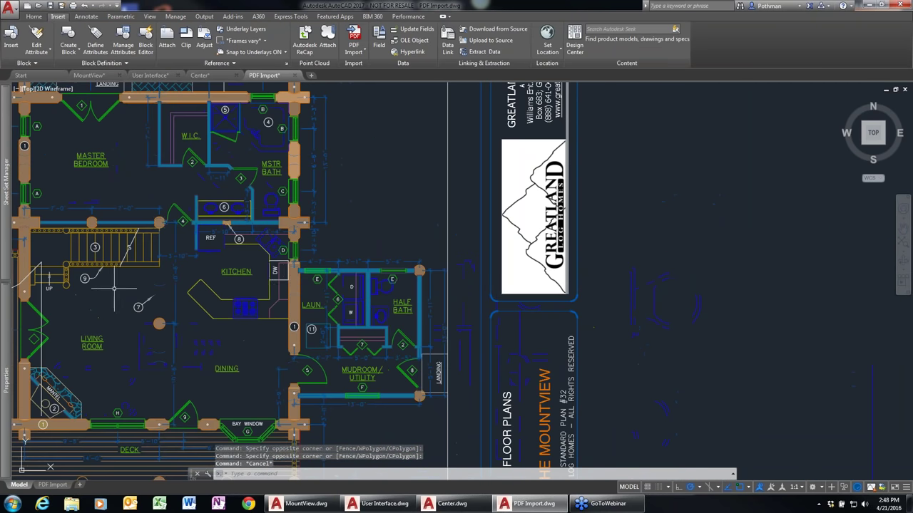
pyautogui.moveTo(114, 292); pyautogui.dragTo(476, 353, button='middle')
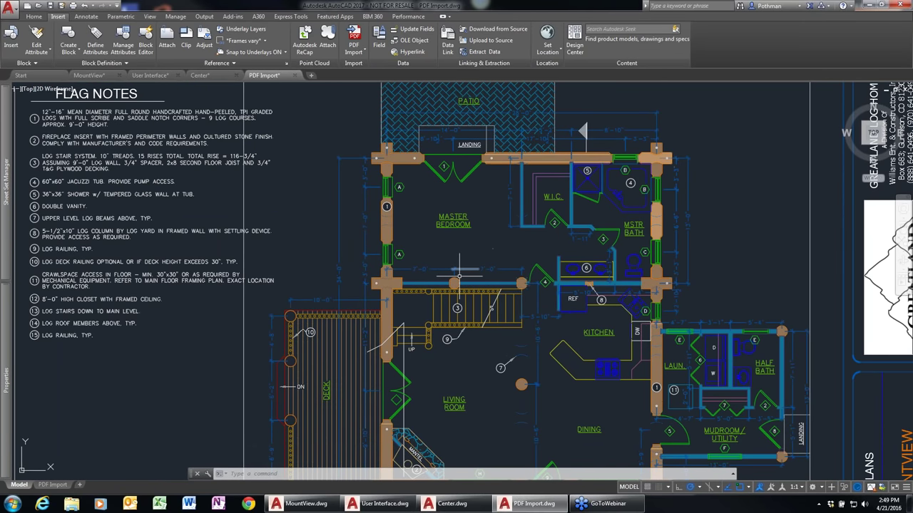
pyautogui.scroll(-2, 184, 282)
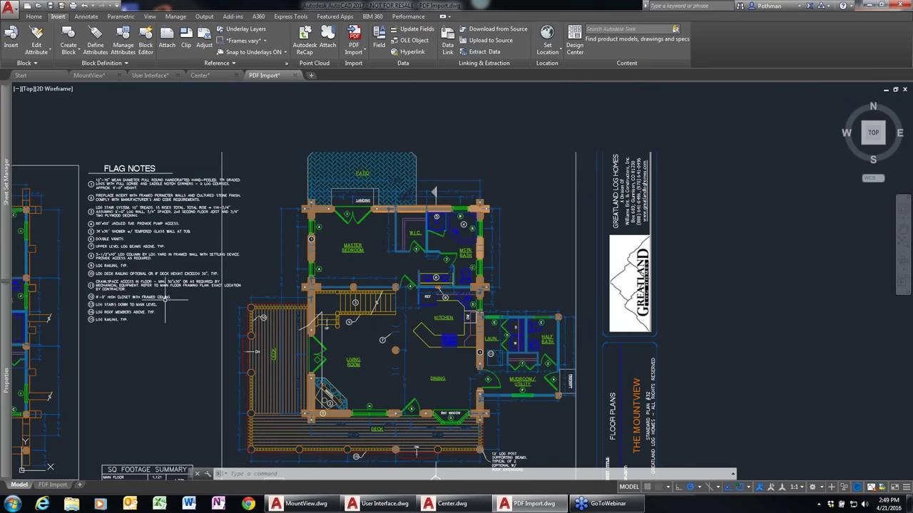
pyautogui.press('Escape')
pyautogui.press('Escape')
pyautogui.scroll(7, 162, 235)
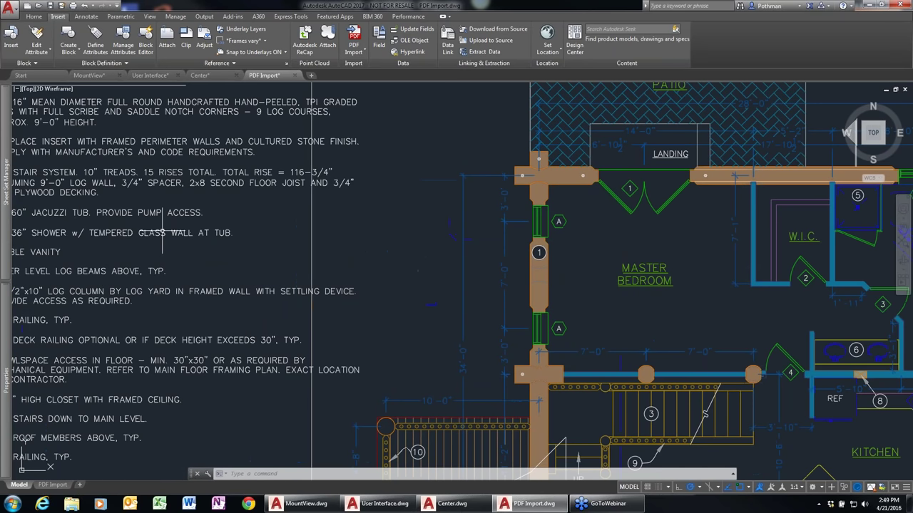
pyautogui.moveTo(151, 254); pyautogui.dragTo(399, 276, button='middle')
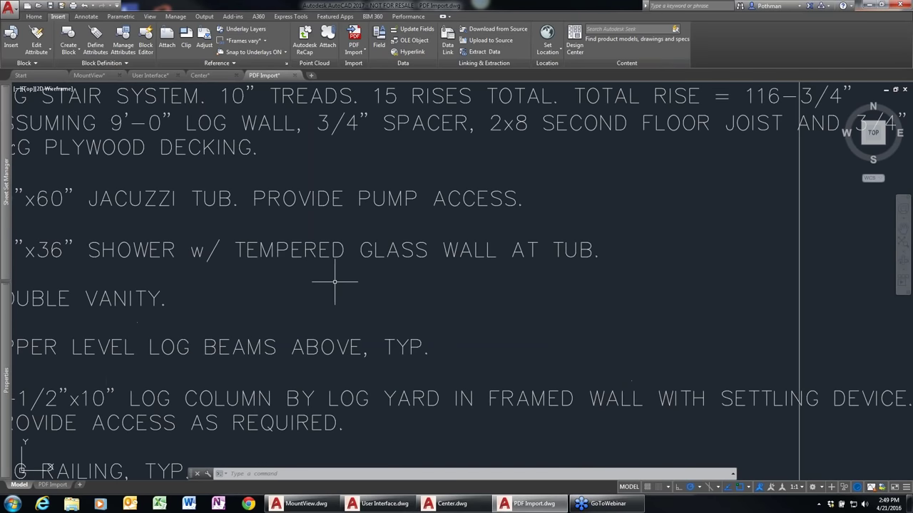
pyautogui.scroll(6, 242, 237)
pyautogui.click(244, 231)
pyautogui.click(232, 258)
pyautogui.press('Escape')
pyautogui.click(271, 258)
pyautogui.click(284, 231)
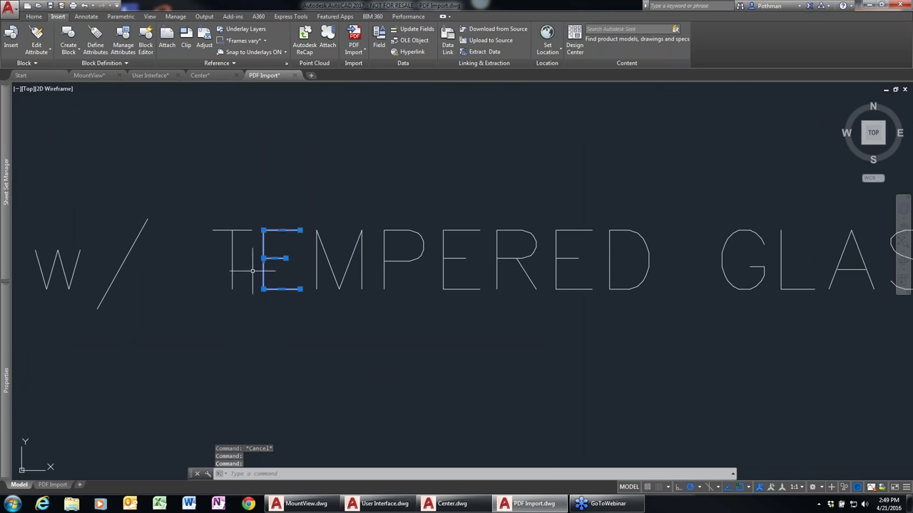
pyautogui.press('Escape')
# Check whether the GREATLAND LOG HOMES line in the title block selects as one text object, clear the selection, and review the imported floor plans
pyautogui.scroll(-2, 346, 320)
pyautogui.scroll(-6, 343, 320)
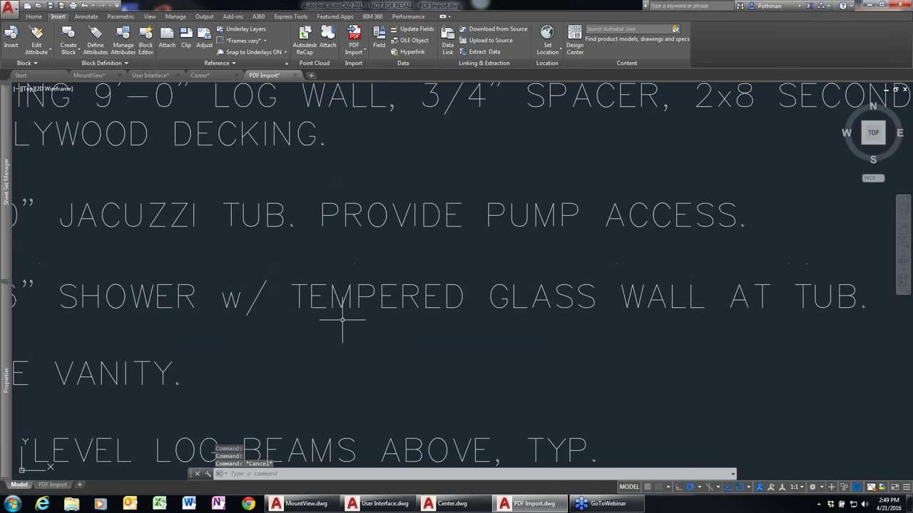
pyautogui.moveTo(684, 343); pyautogui.dragTo(363, 245, button='middle')
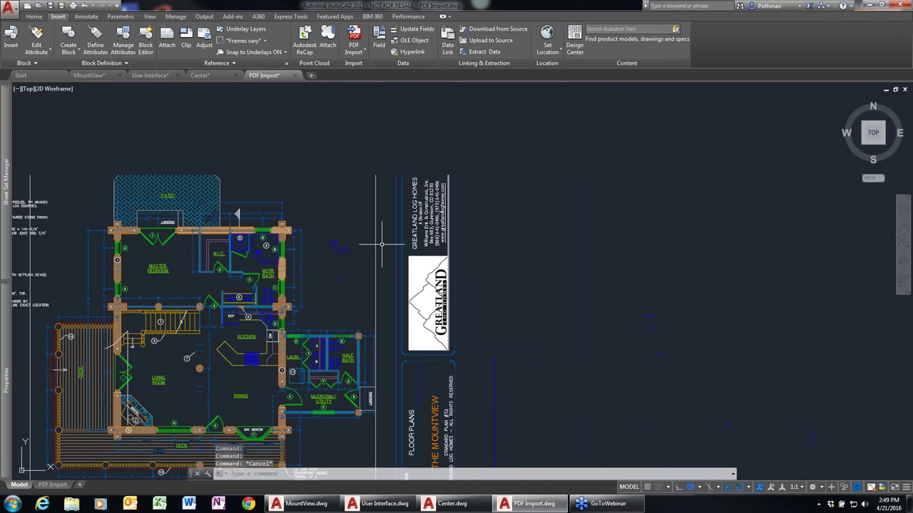
pyautogui.scroll(5, 370, 271)
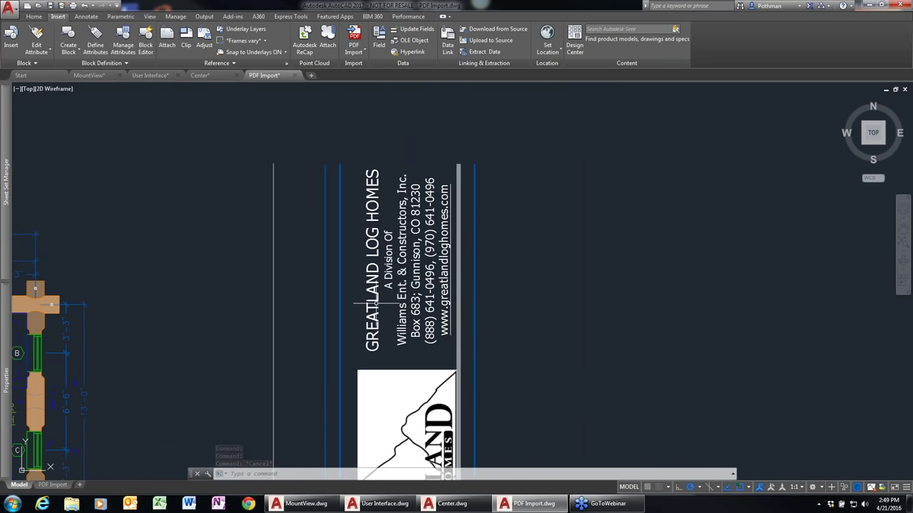
pyautogui.click(371, 306)
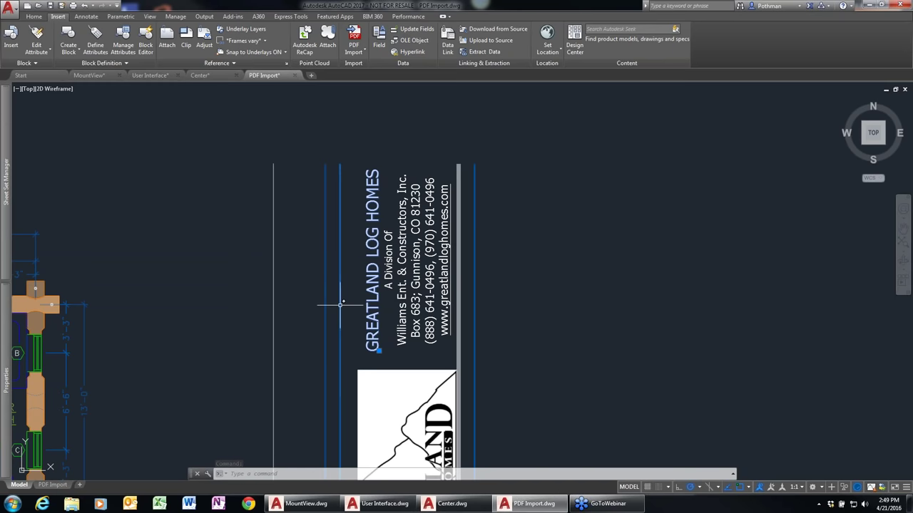
pyautogui.press('Escape')
pyautogui.scroll(-5, 236, 359)
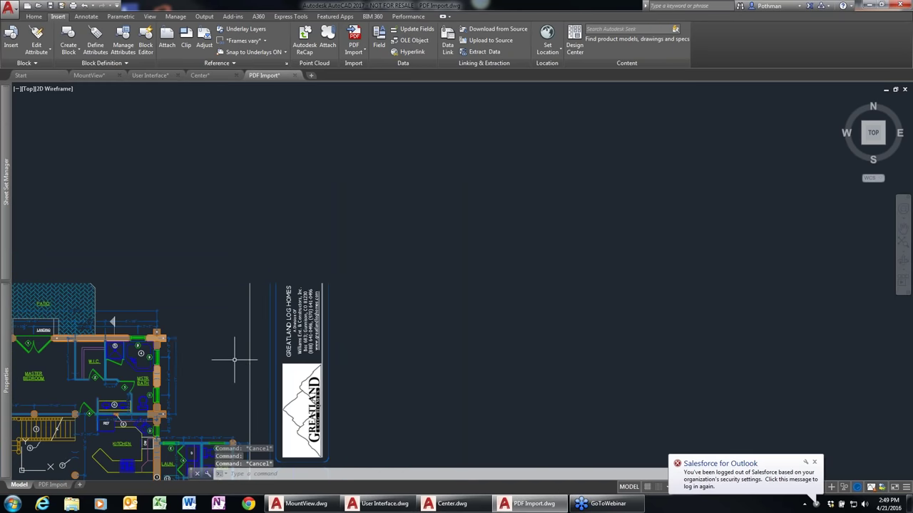
pyautogui.scroll(4, 178, 351)
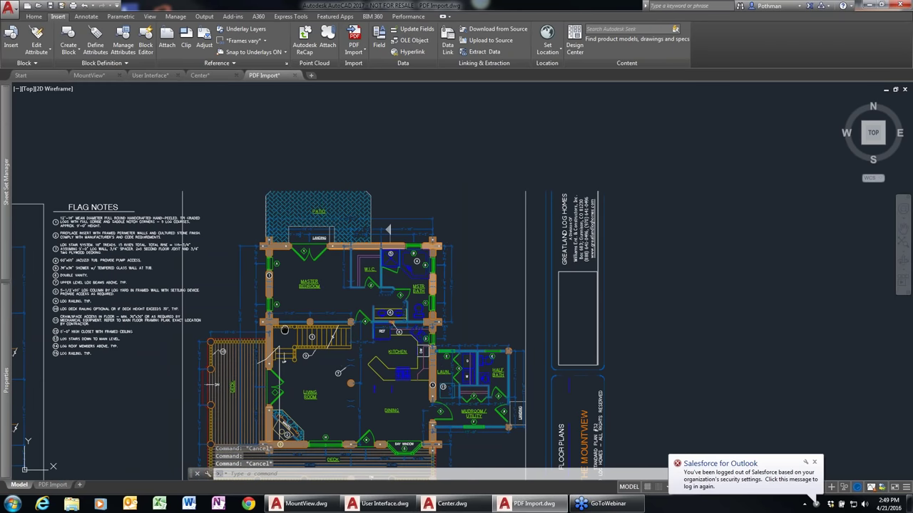
pyautogui.moveTo(284, 329); pyautogui.dragTo(477, 284, button='middle')
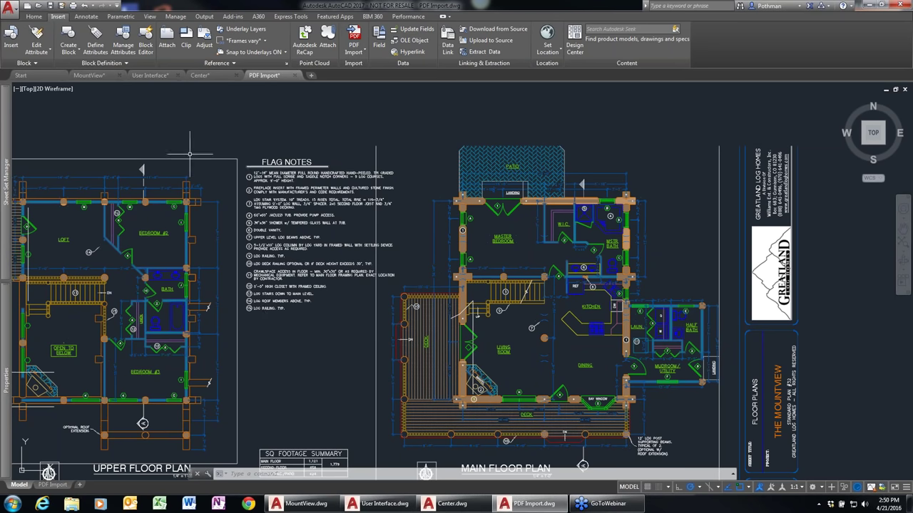
# Open the MountView drawing from the 2D Graphics sheet and switch to model space at the house elevation
pyautogui.moveTo(6, 163)
pyautogui.doubleClick(62, 127)
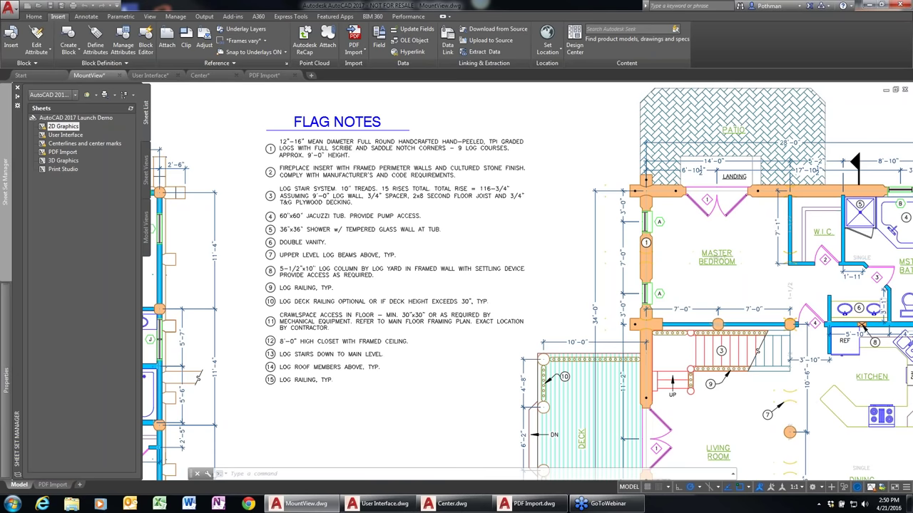
pyautogui.click(19, 485)
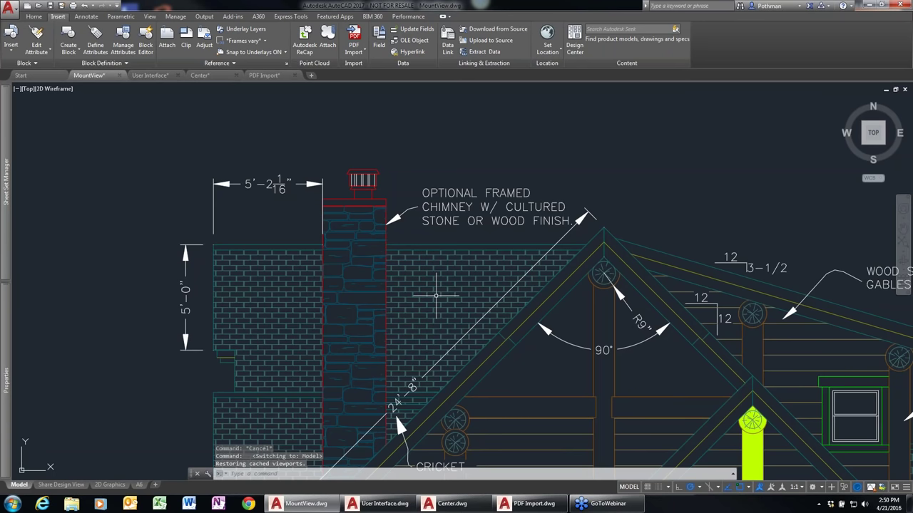
pyautogui.scroll(-8, 437, 294)
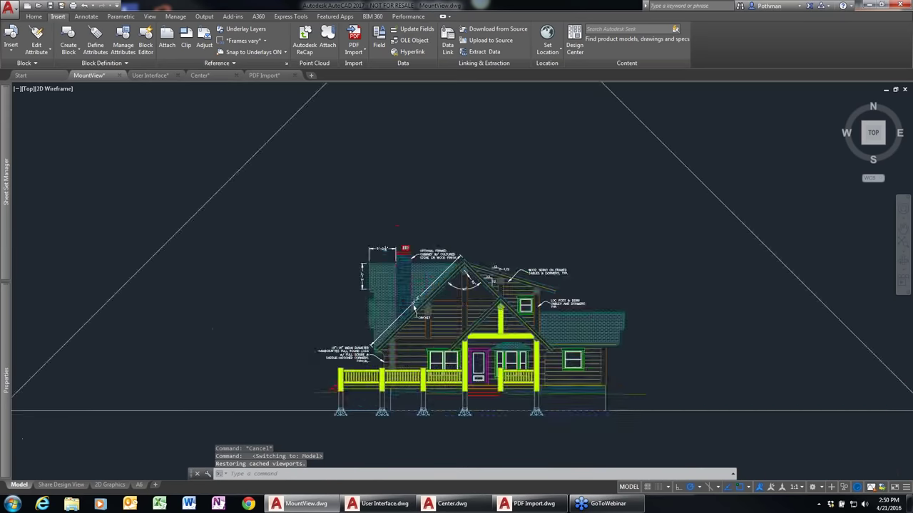
pyautogui.scroll(-3, 464, 285)
pyautogui.scroll(8, 456, 255)
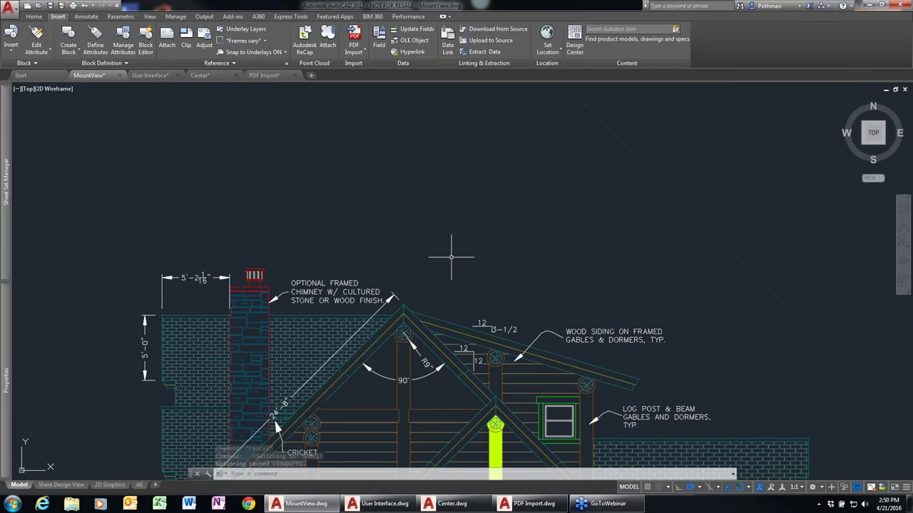
pyautogui.moveTo(357, 271)
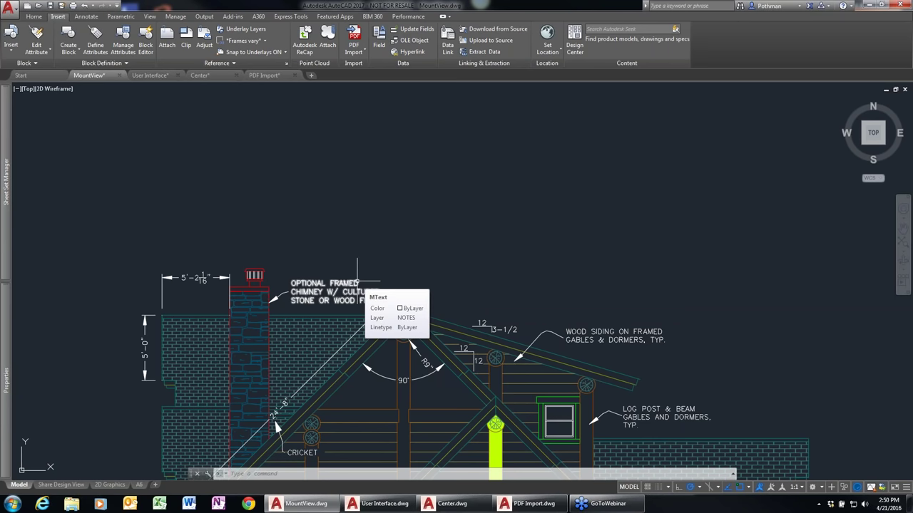
# Review the hardware acceleration and effects settings in Graphics Performance, and accept them as they are
pyautogui.press('Escape')
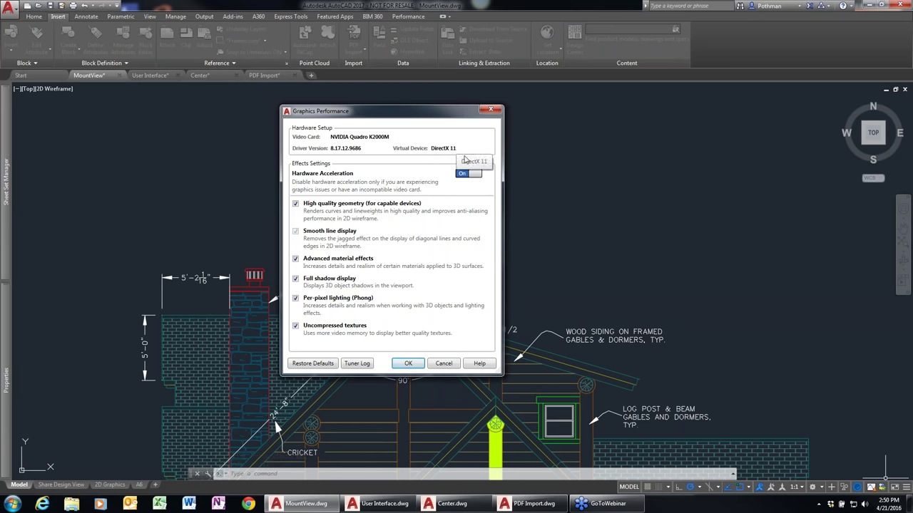
pyautogui.press('Escape')
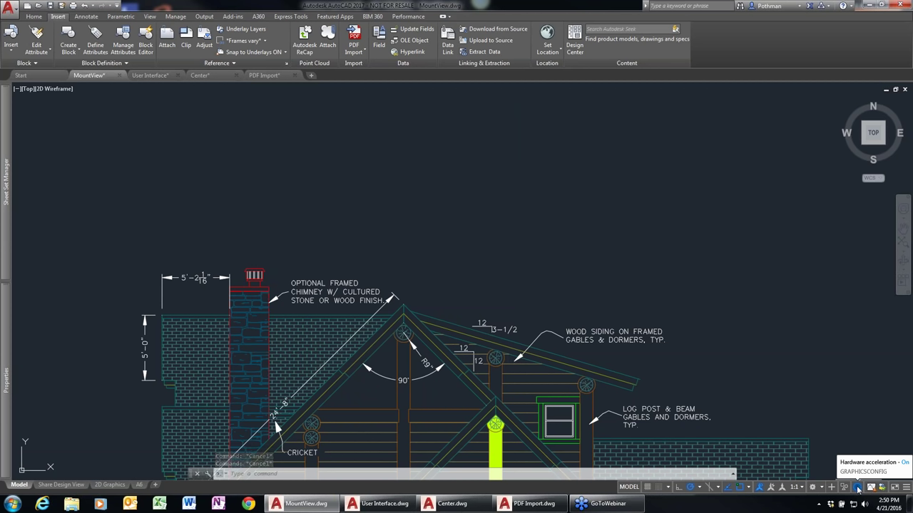
pyautogui.rightClick(858, 488)
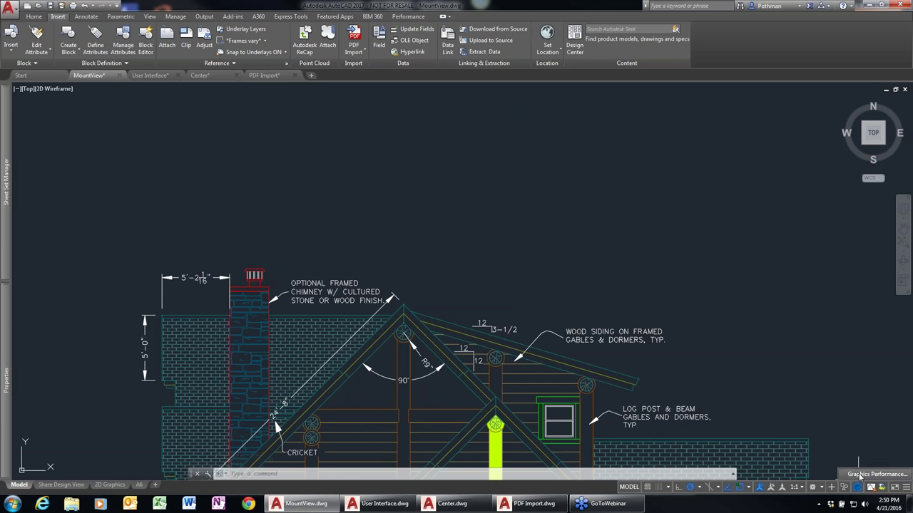
pyautogui.click(861, 476)
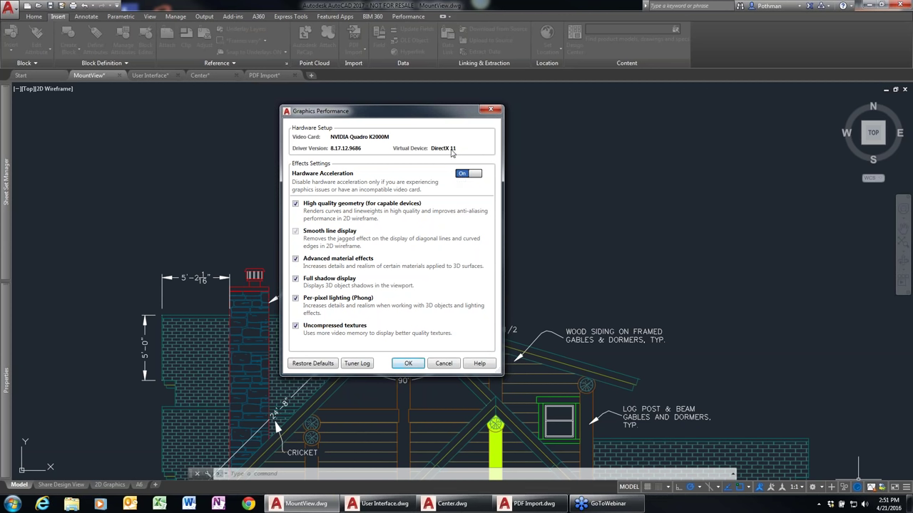
pyautogui.click(409, 364)
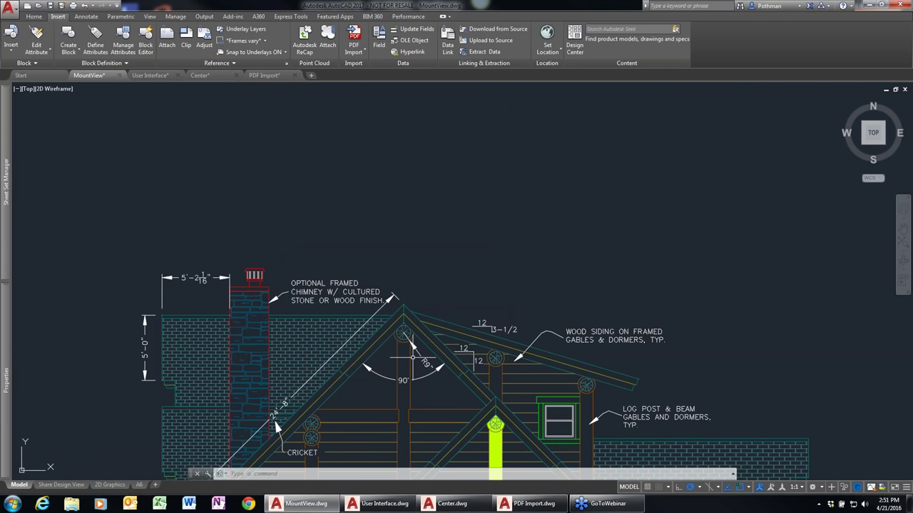
# Restore the custom model view named Dots
pyautogui.click(29, 91)
pyautogui.moveTo(107, 99)
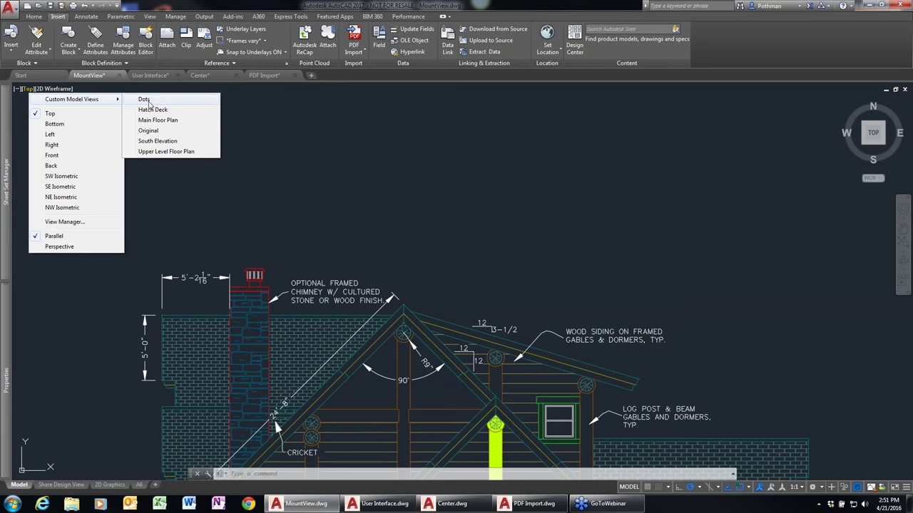
pyautogui.click(144, 101)
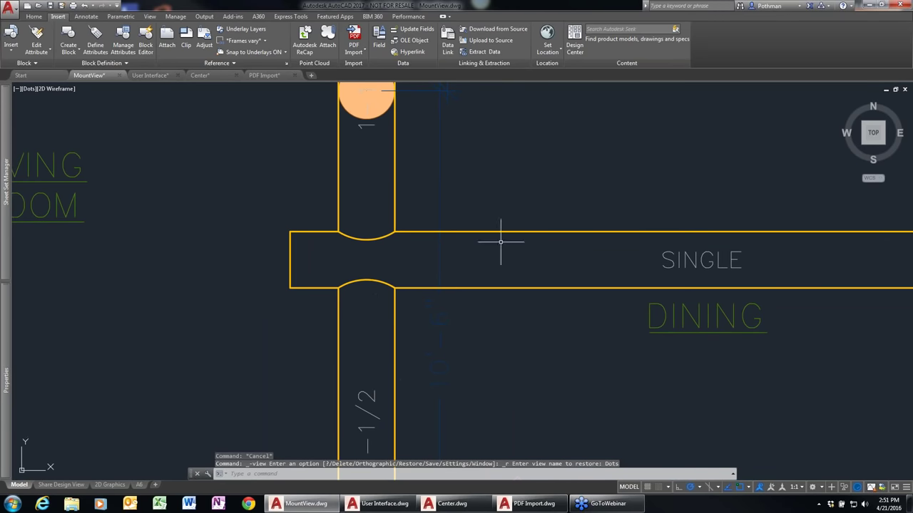
# Set the linetype of the horizontal log beam polyline above the DINING label to DOT2, and clear the selection
pyautogui.scroll(-3, 509, 237)
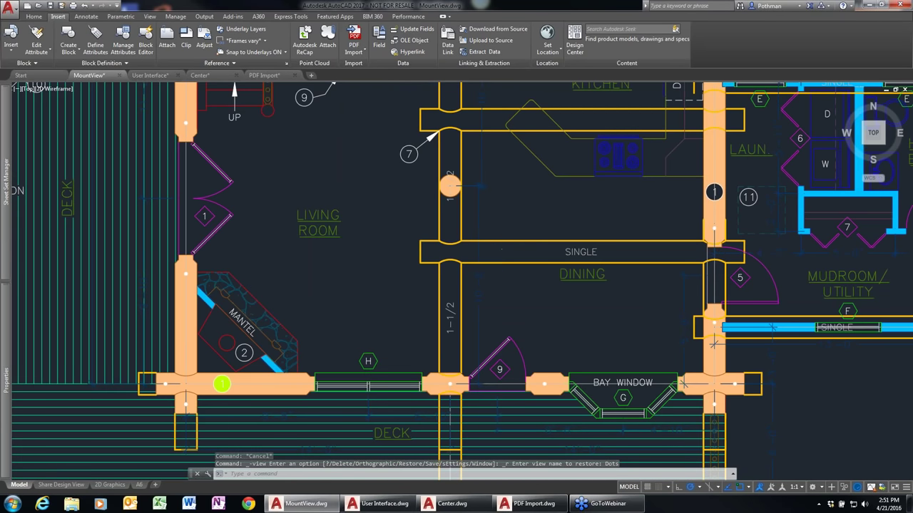
pyautogui.scroll(2, 499, 243)
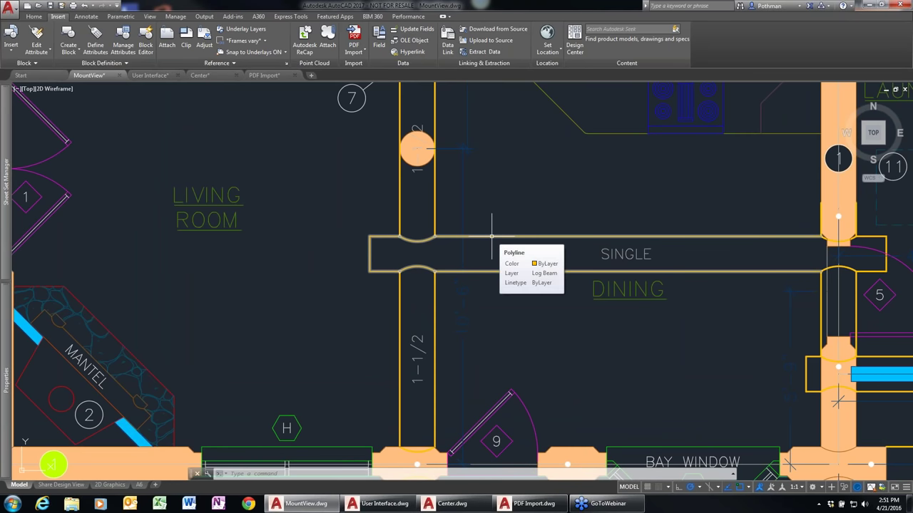
pyautogui.click(500, 238)
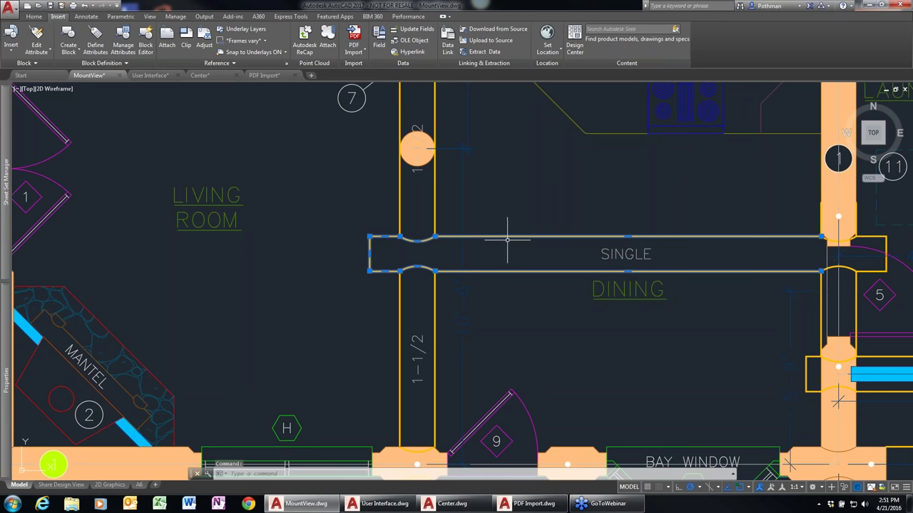
pyautogui.moveTo(3, 271)
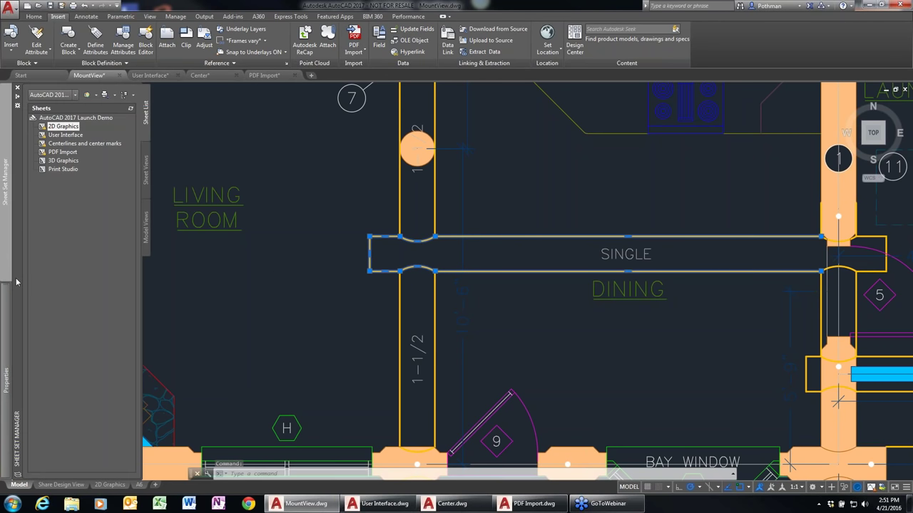
pyautogui.moveTo(3, 321)
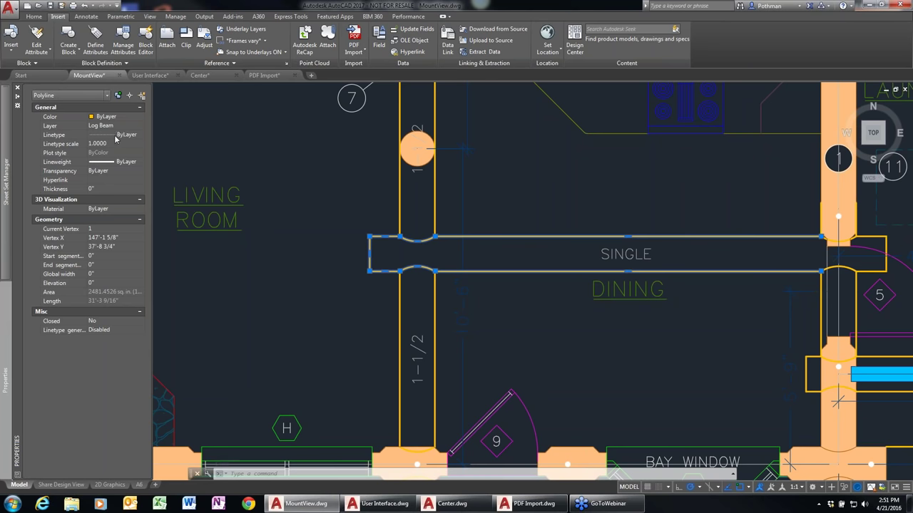
pyautogui.click(118, 137)
pyautogui.click(142, 136)
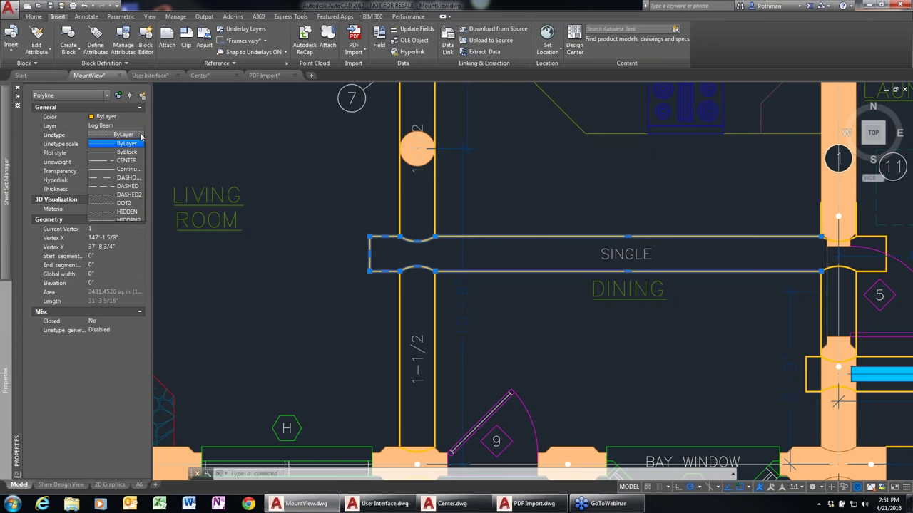
pyautogui.click(127, 206)
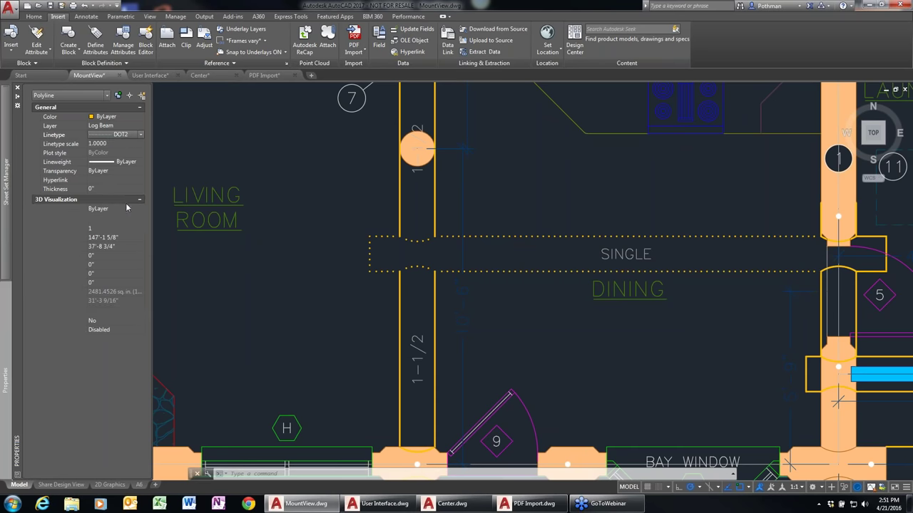
pyautogui.press('Escape')
# Set LTGAPSELECTION to 1 and test it by selecting the dotted log beam at a gap between its dots, clearing the selection
pyautogui.scroll(2, 456, 277)
pyautogui.scroll(2, 453, 275)
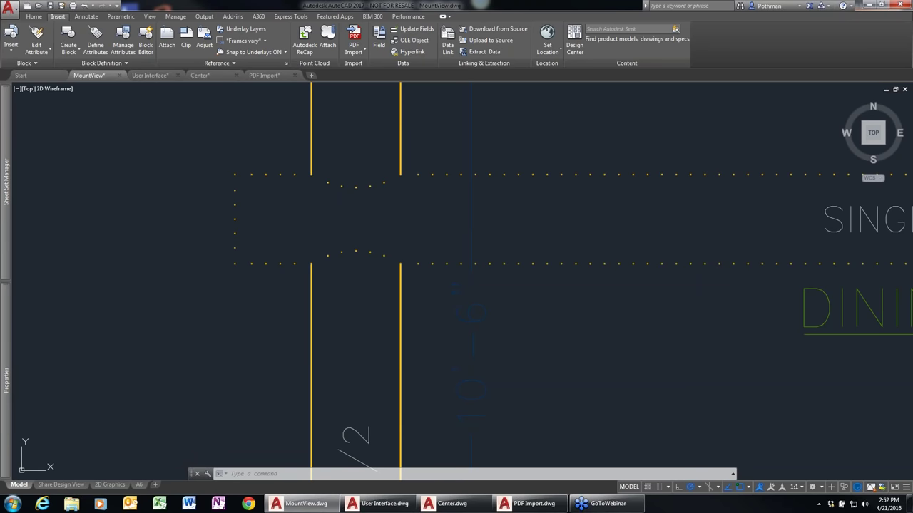
pyautogui.press('Escape')
pyautogui.press('Escape')
pyautogui.write('LTs')
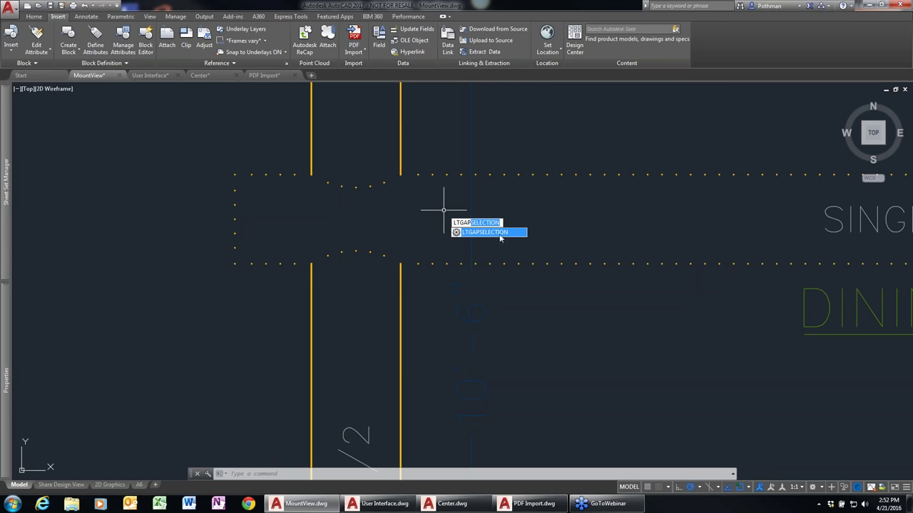
pyautogui.click(500, 235)
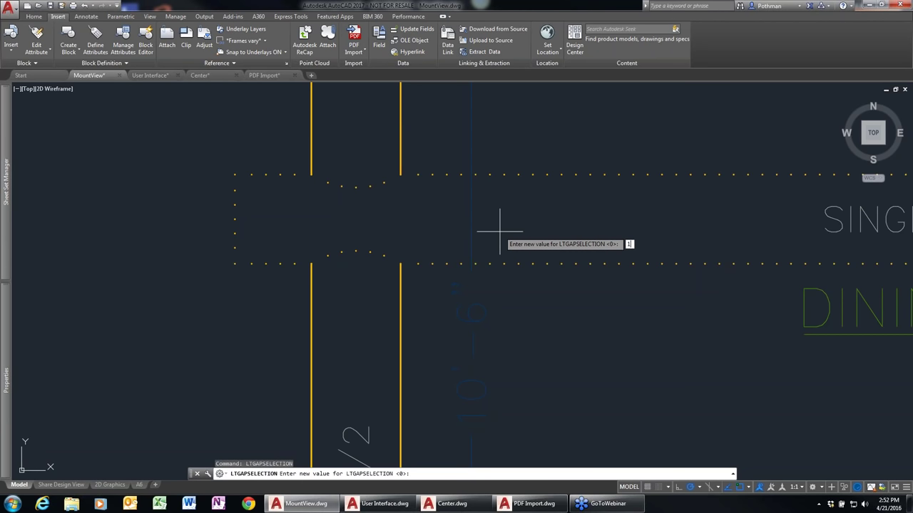
pyautogui.press('Return')
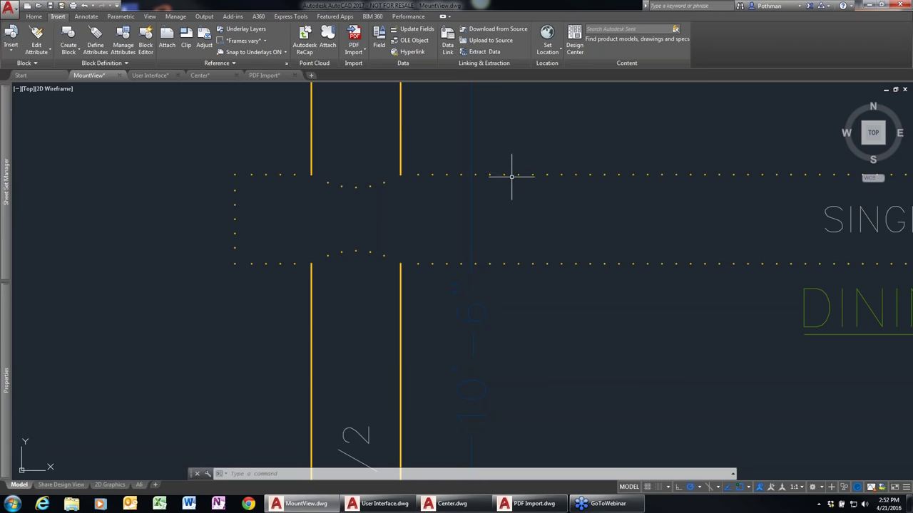
pyautogui.click(511, 174)
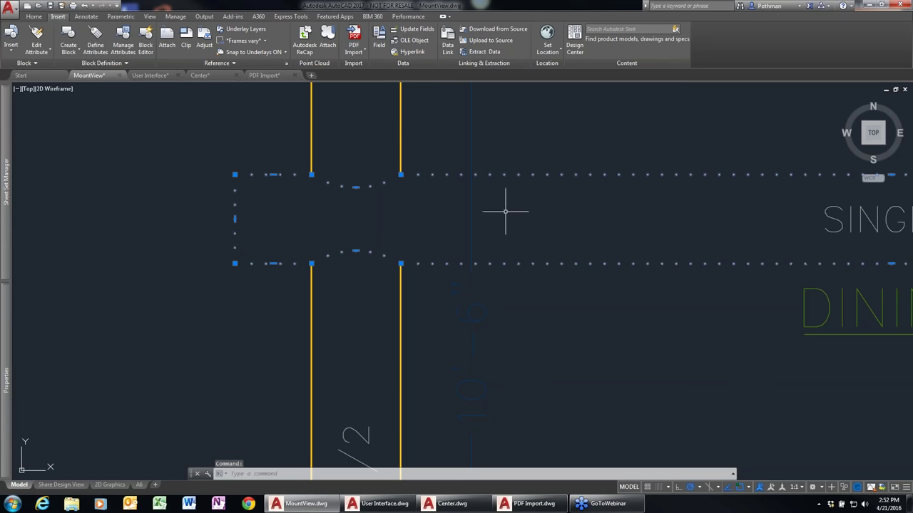
pyautogui.press('Escape')
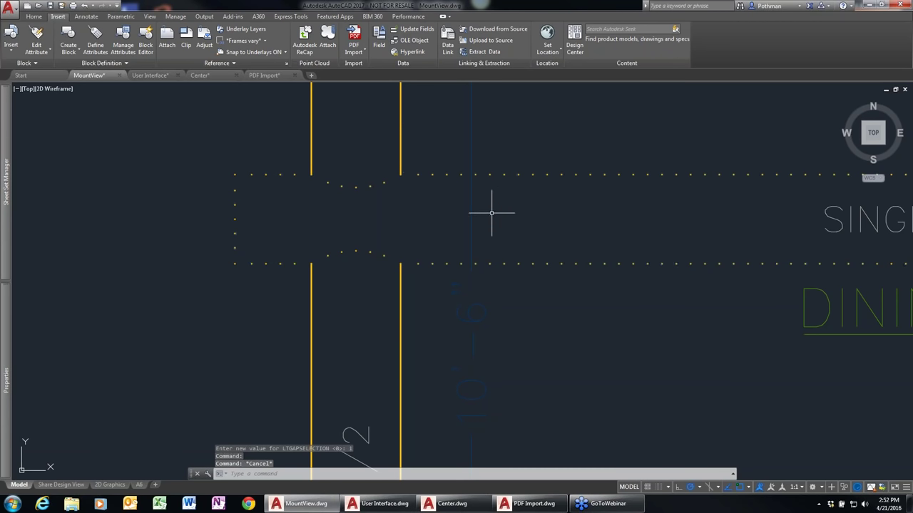
# Draw a line from the lower end of the upper-right vertical log line, perpendicular to the lower dotted arc of the log beam
pyautogui.write('l')
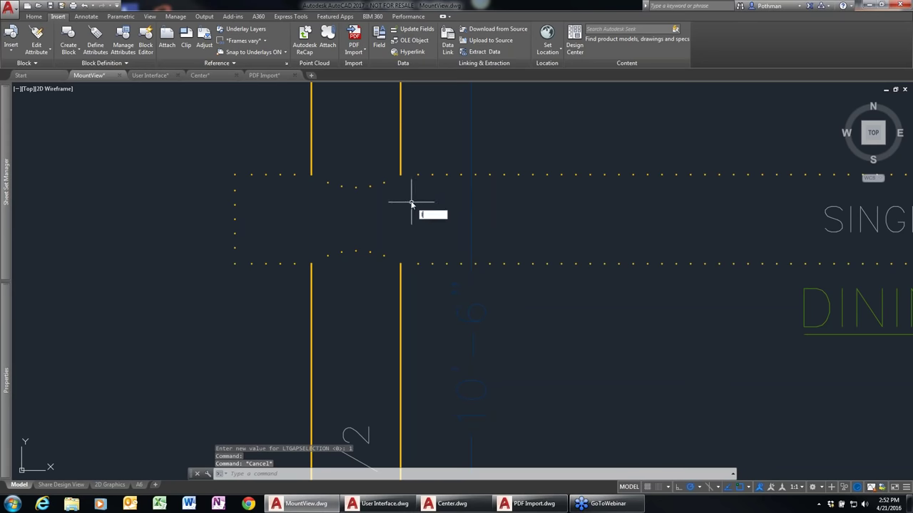
pyautogui.press('Return')
pyautogui.click(401, 174)
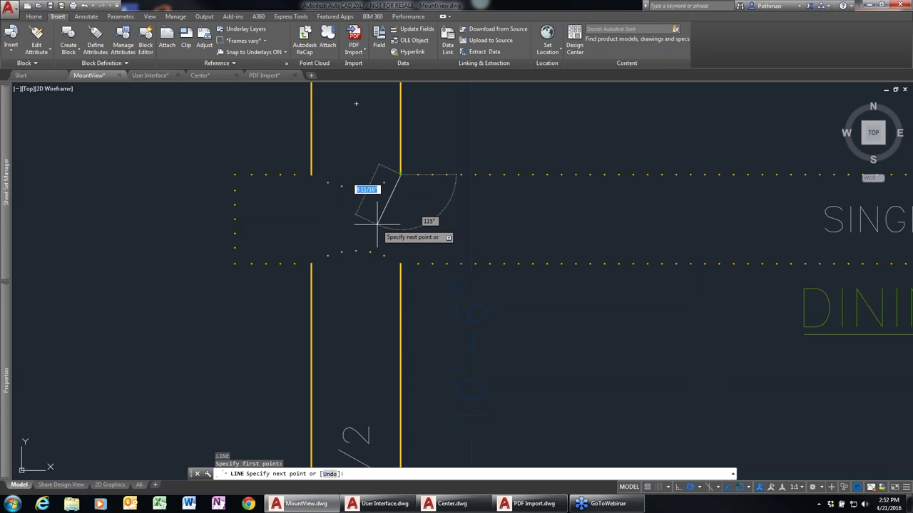
pyautogui.press('F8')
pyautogui.keyDown('shift'); pyautogui.rightClick(378, 230); pyautogui.keyUp('shift')
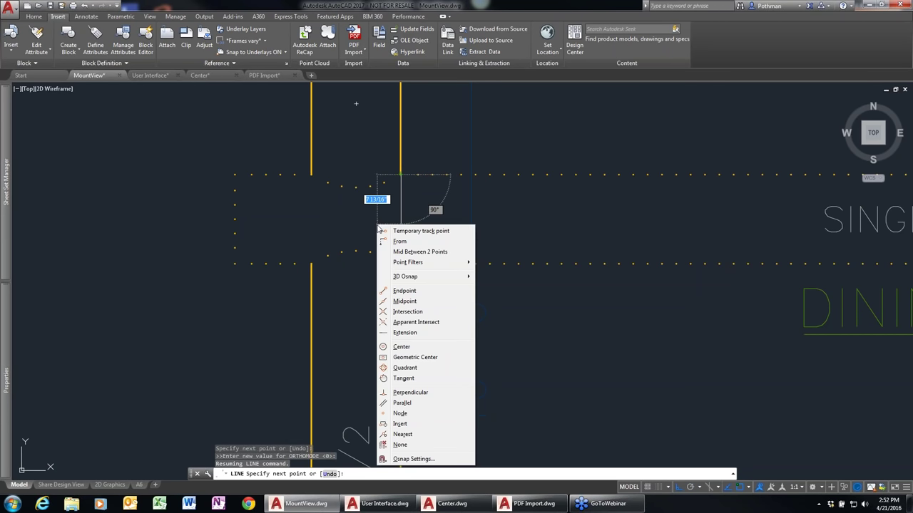
pyautogui.click(410, 393)
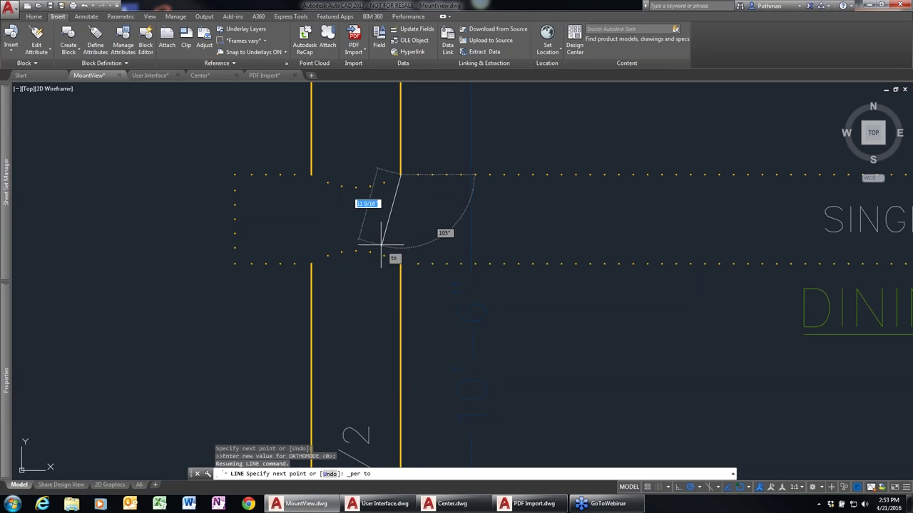
pyautogui.scroll(2, 385, 253)
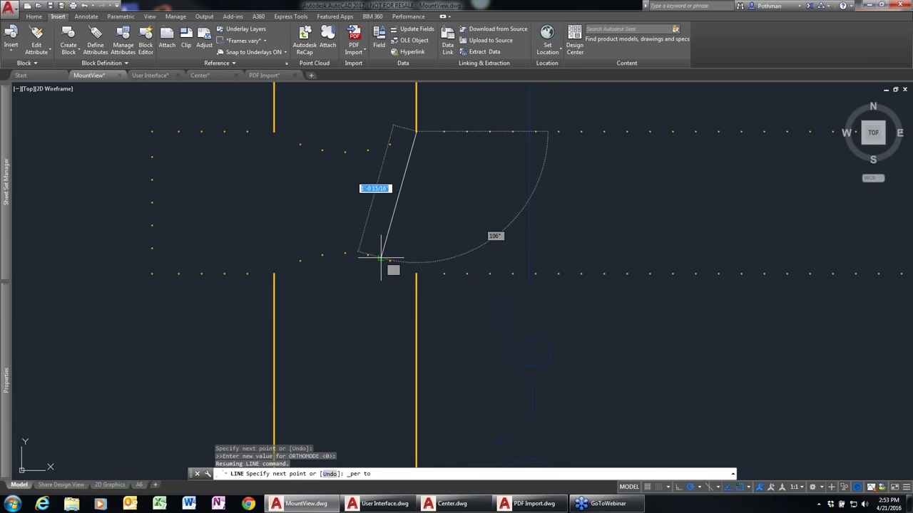
pyautogui.click(378, 257)
pyautogui.press('Return')
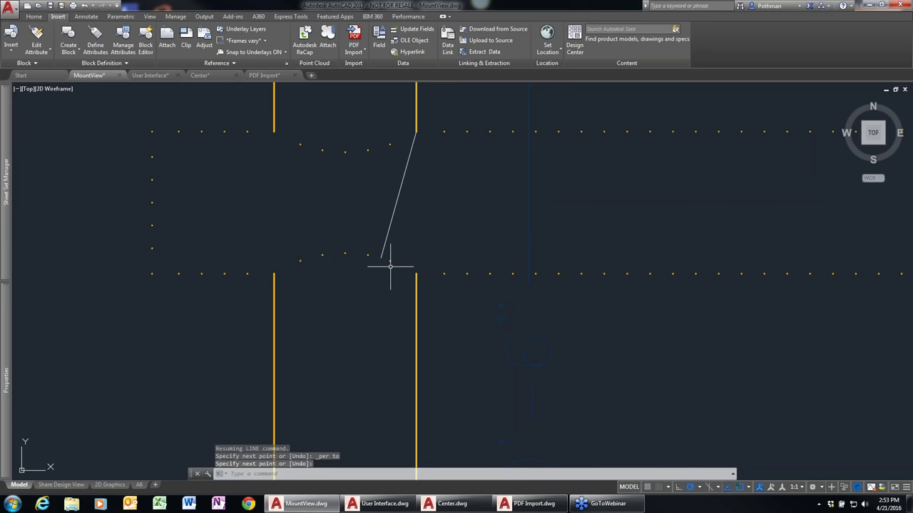
# Set the linetype of the dotted log beam polyline back to ByLayer, and clear the selection
pyautogui.click(520, 294)
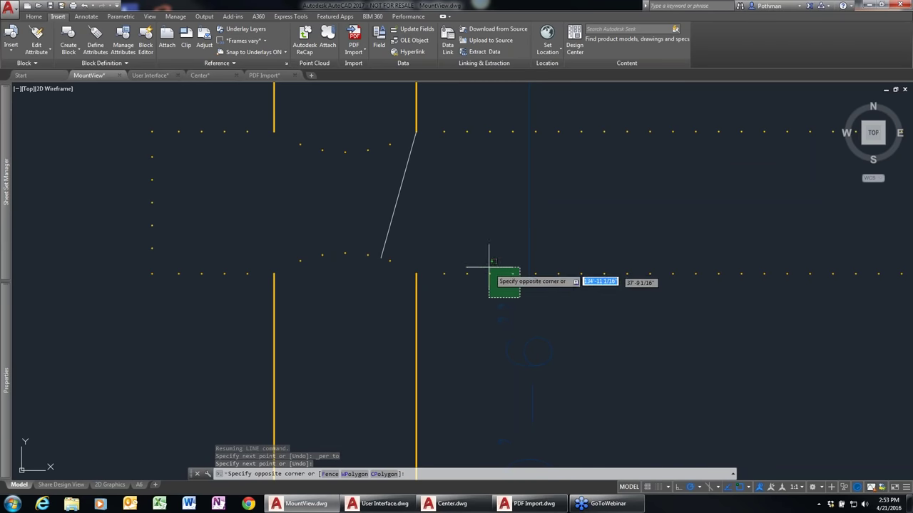
pyautogui.click(442, 279)
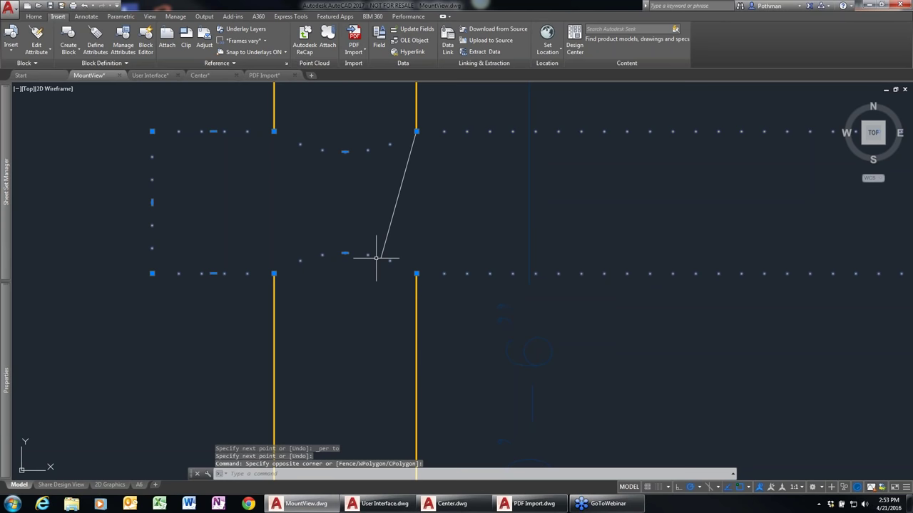
pyautogui.moveTo(12, 307)
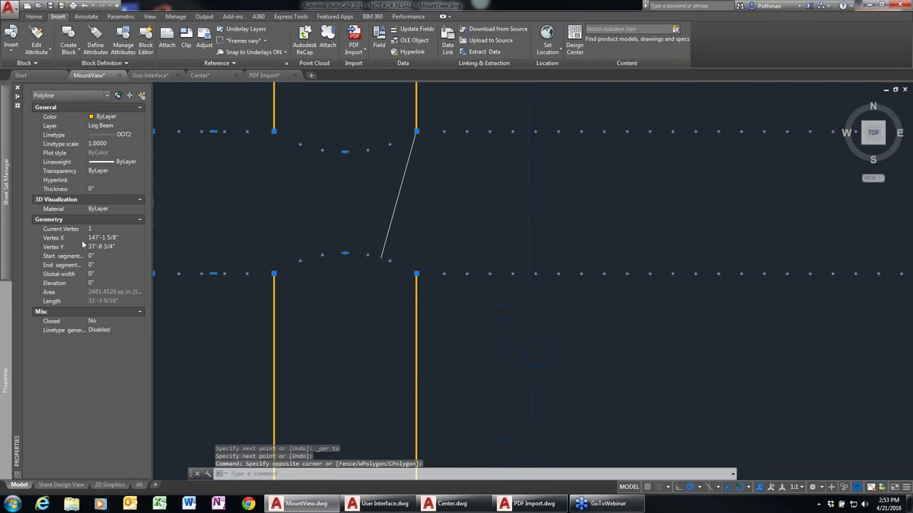
pyautogui.click(138, 134)
pyautogui.click(137, 135)
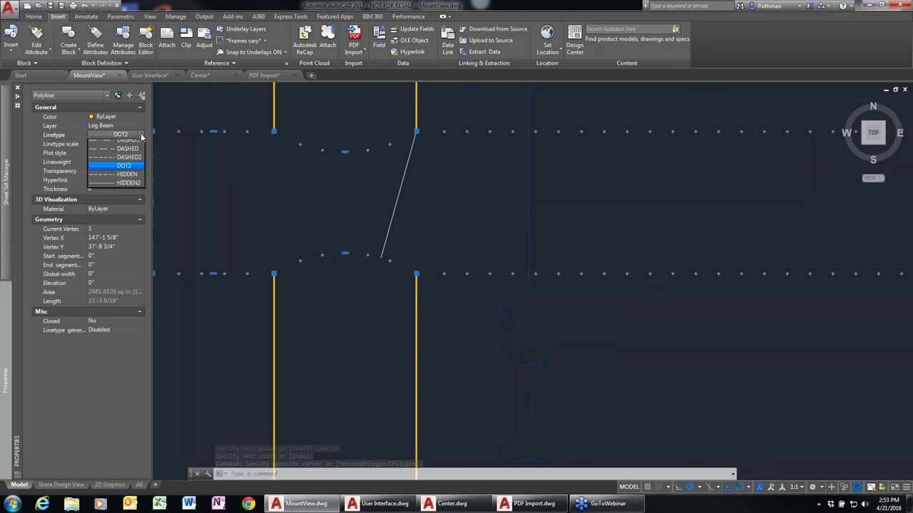
pyautogui.click(133, 145)
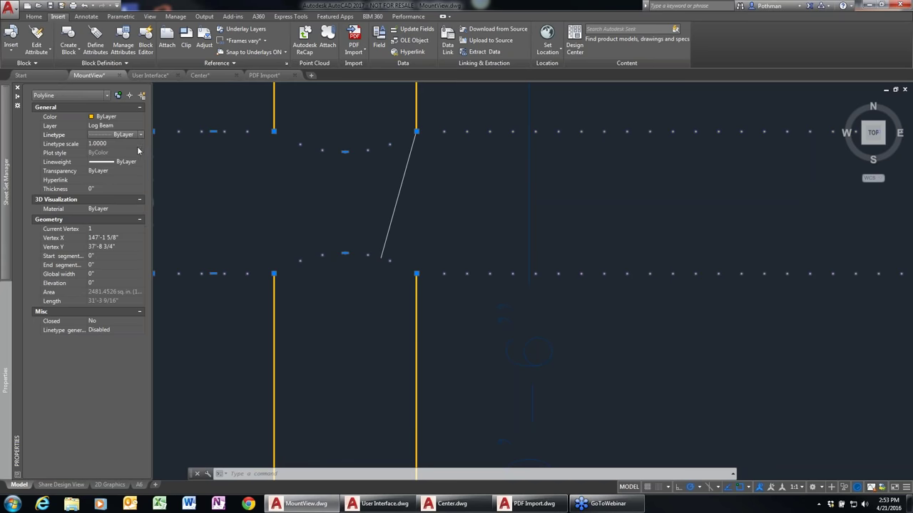
pyautogui.press('Escape')
pyautogui.moveTo(355, 282); pyautogui.dragTo(320, 250)
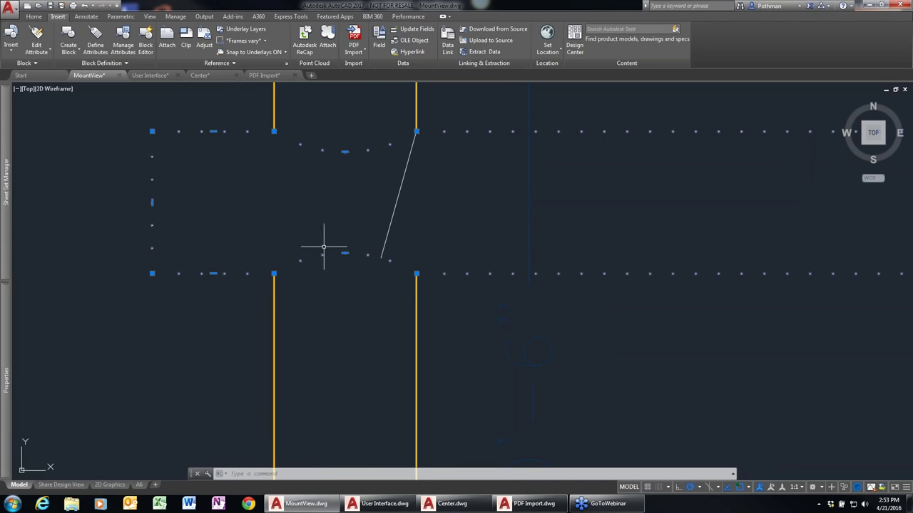
pyautogui.moveTo(10, 160)
pyautogui.moveTo(5, 315)
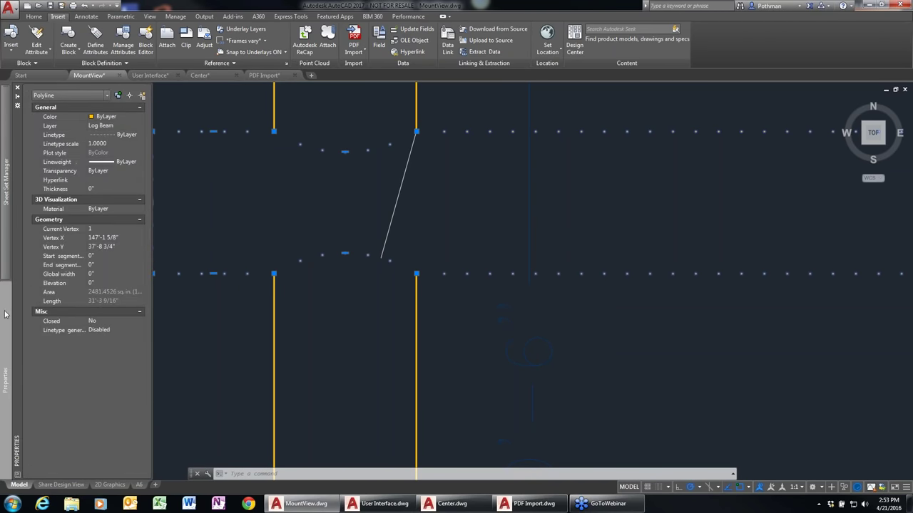
pyautogui.click(138, 136)
pyautogui.click(141, 135)
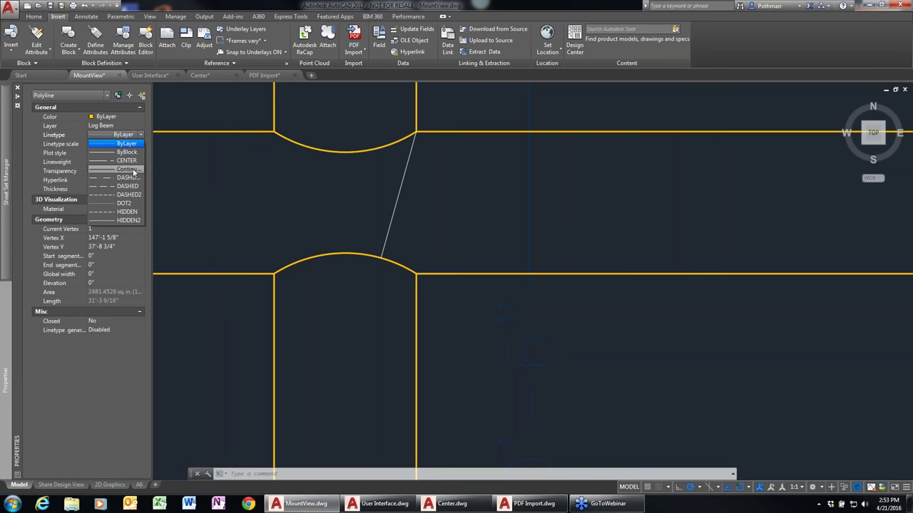
pyautogui.click(134, 159)
pyautogui.press('Escape')
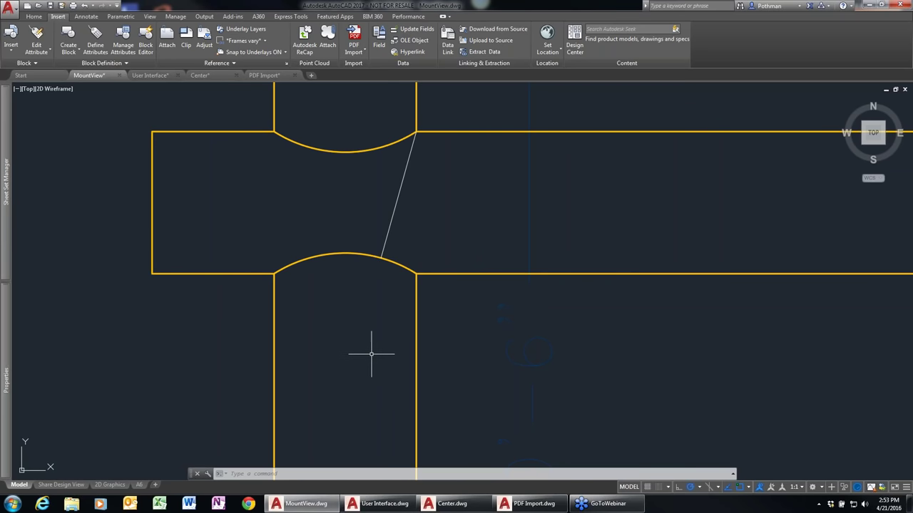
# Open the 3D Graphics sheet from the AutoCAD 2017 Launch Demo sheet set and switch to model space
pyautogui.moveTo(417, 373)
pyautogui.moveTo(7, 157)
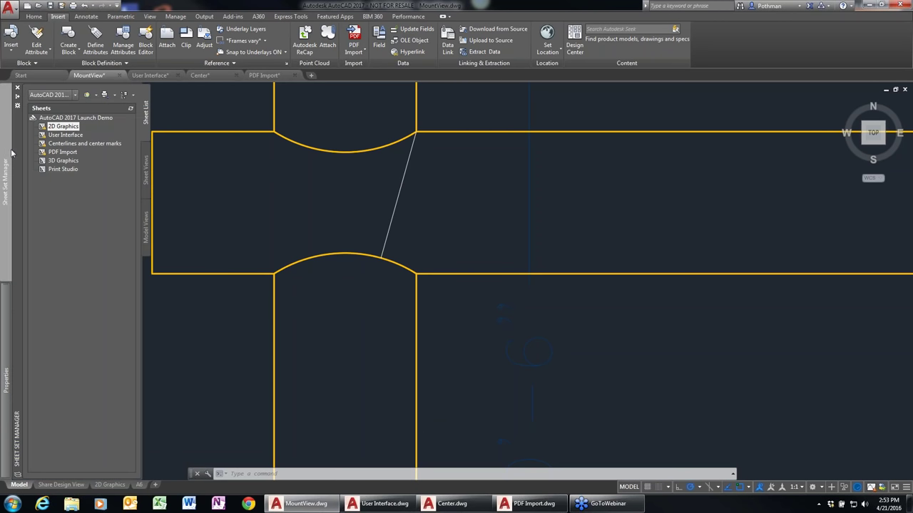
pyautogui.doubleClick(57, 161)
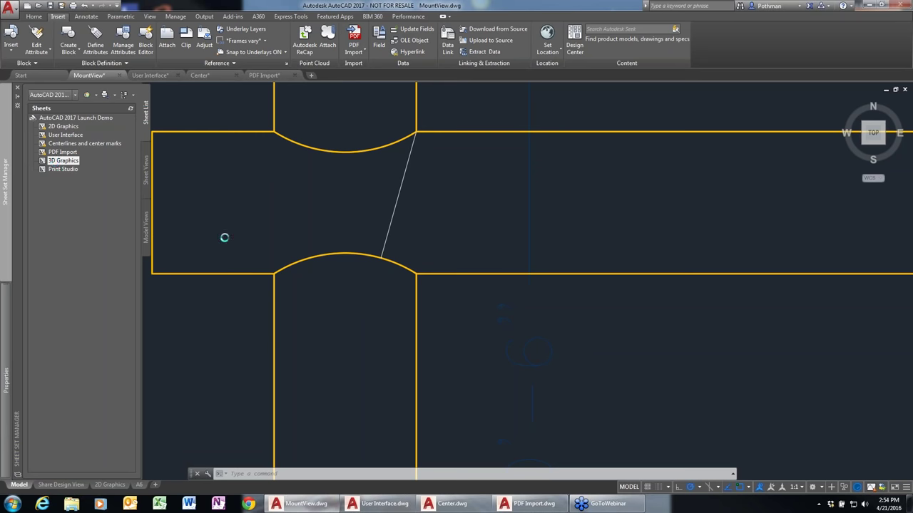
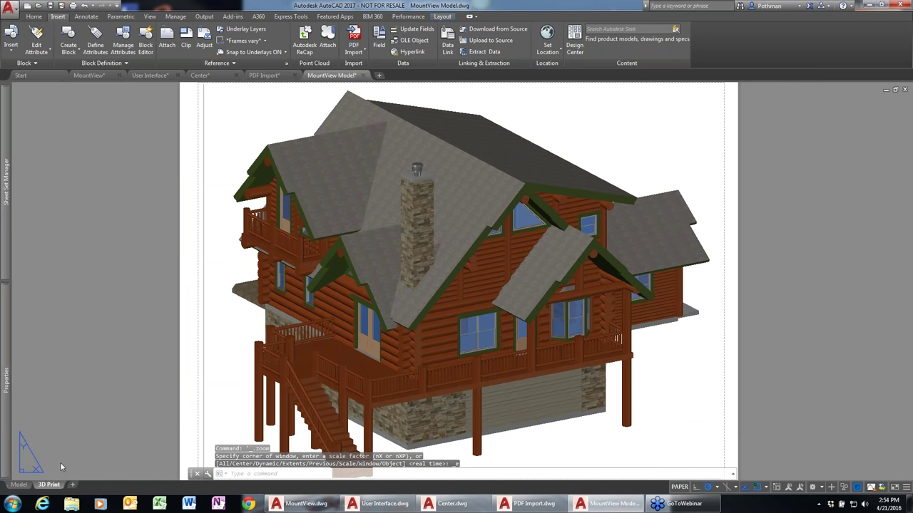
pyautogui.click(18, 484)
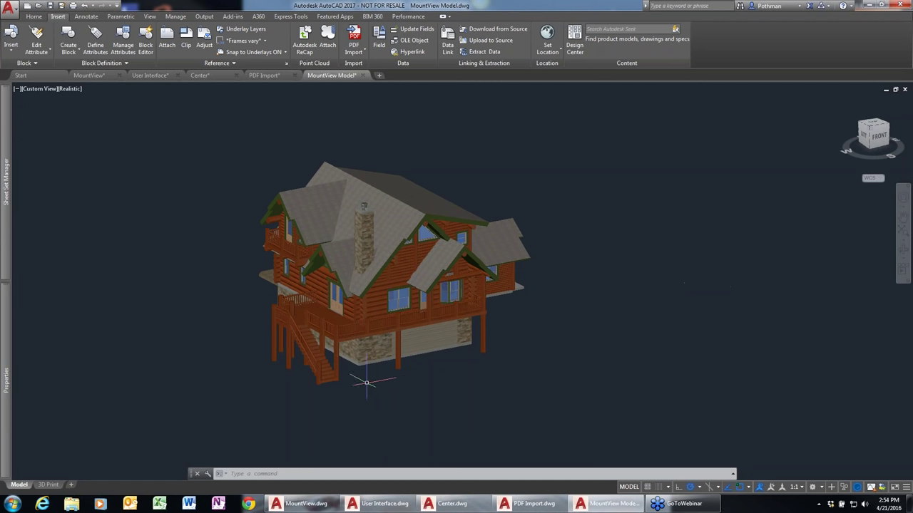
# Switch the workspace to 3D Modeling
pyautogui.keyDown('shift'); pyautogui.moveTo(439, 398); pyautogui.dragTo(467, 412, button='middle'); pyautogui.keyUp('shift')
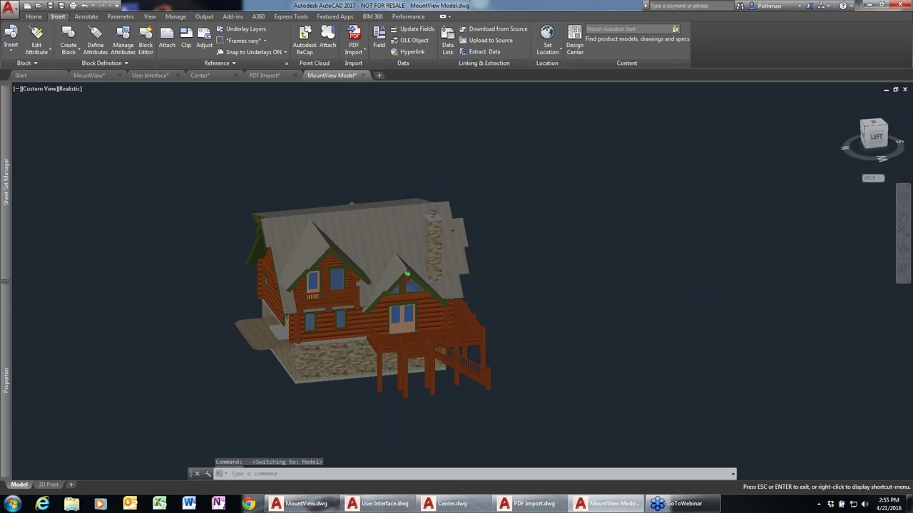
pyautogui.press('Escape')
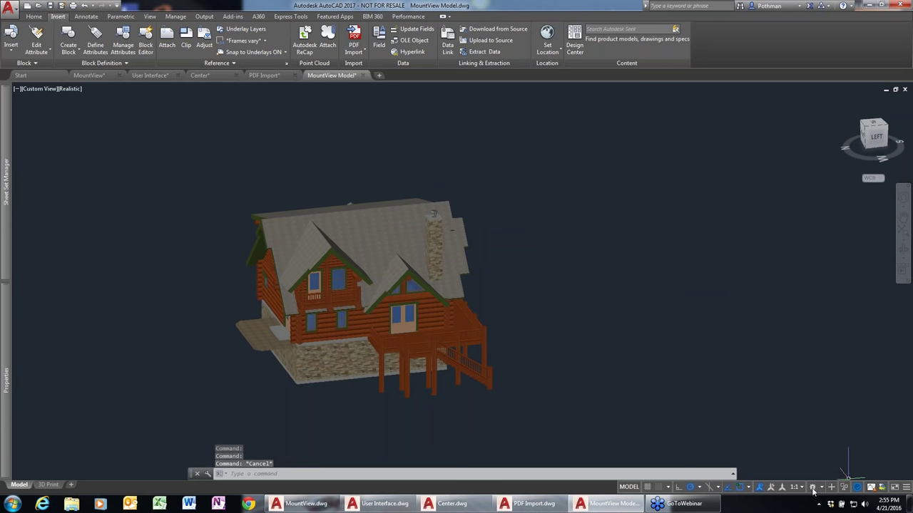
pyautogui.click(823, 489)
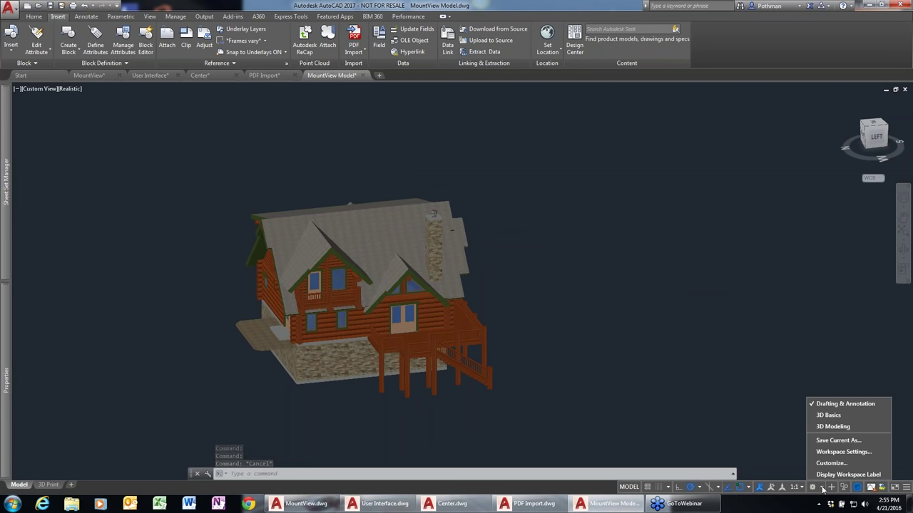
pyautogui.click(835, 426)
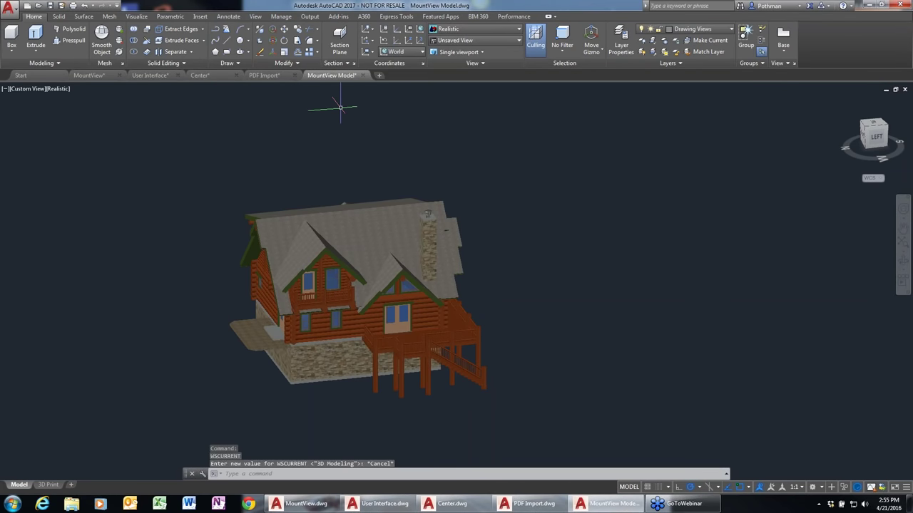
# Send the whole house model to Print Studio, continuing past the preparation notice and accepting the 3D print options at scale 1.0000
pyautogui.click(311, 17)
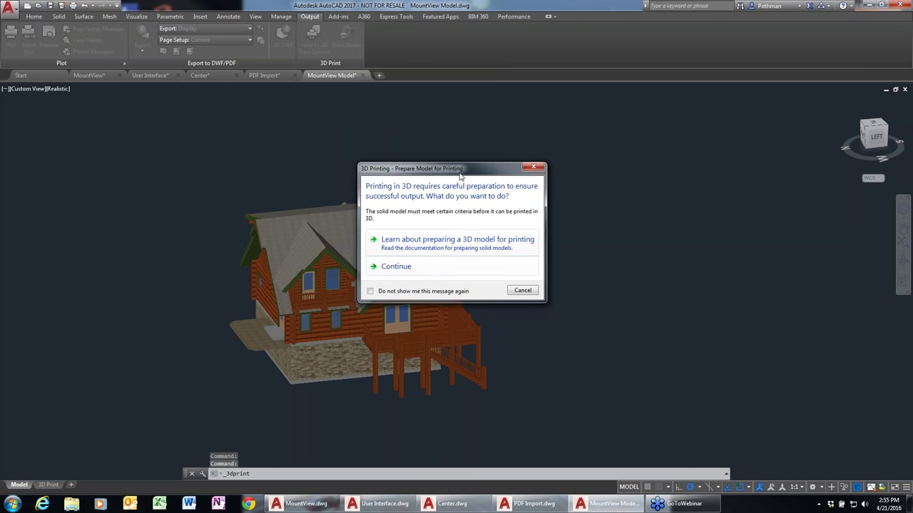
pyautogui.moveTo(482, 167); pyautogui.dragTo(526, 102)
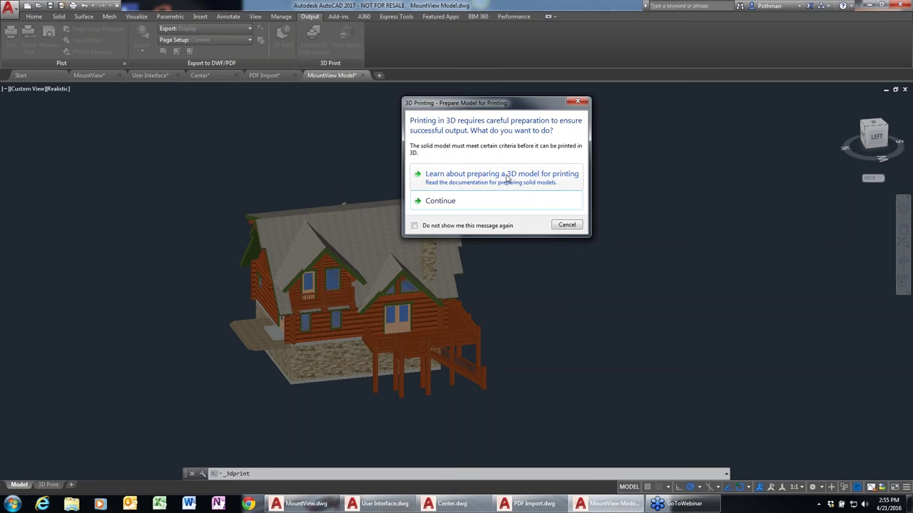
pyautogui.click(450, 205)
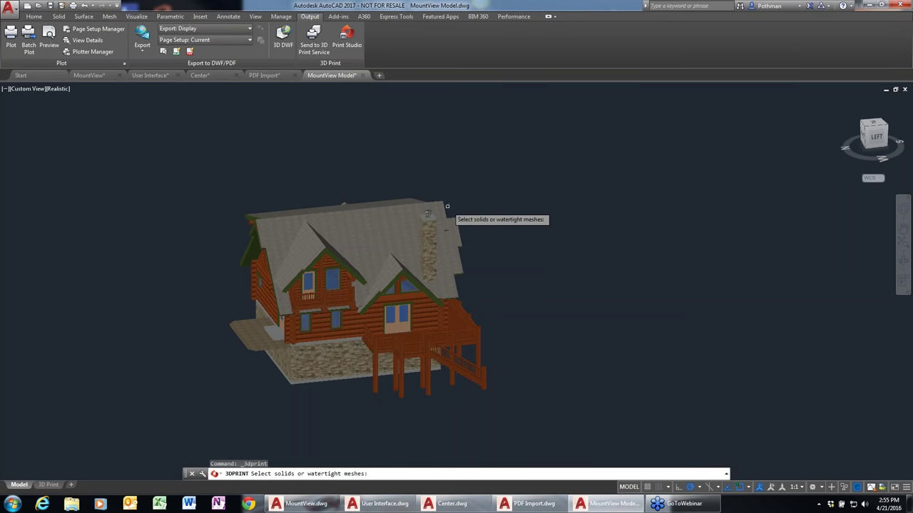
pyautogui.click(574, 418)
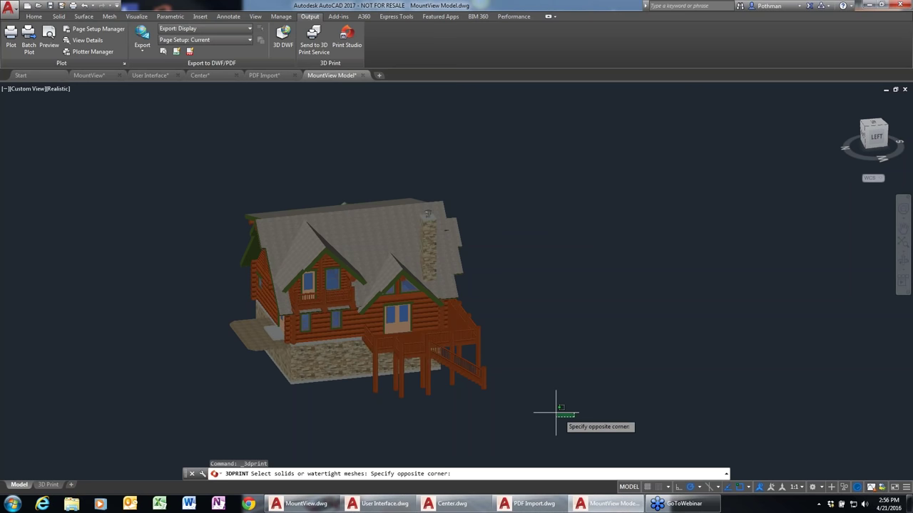
pyautogui.click(177, 161)
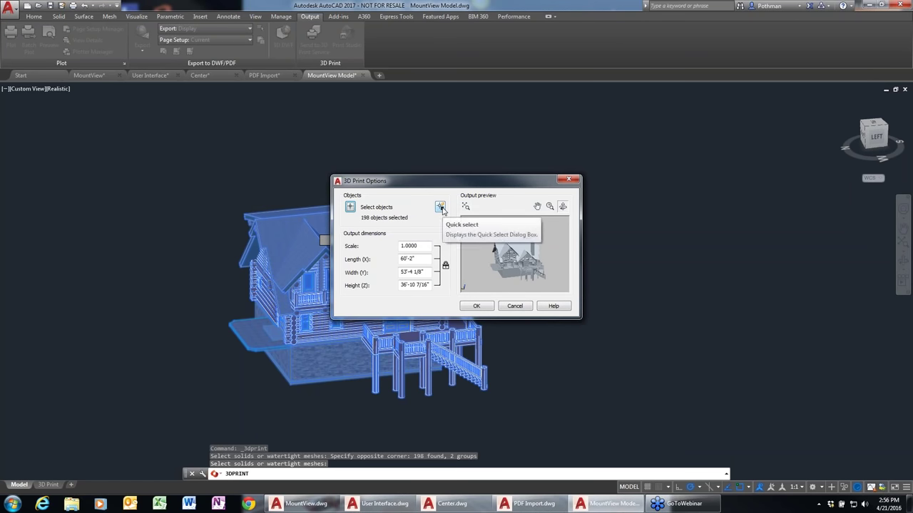
pyautogui.click(477, 307)
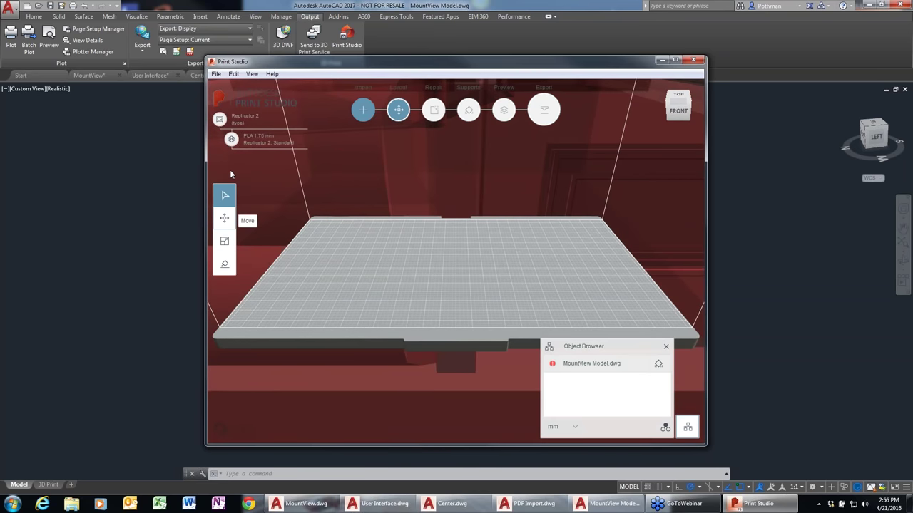
# Review the printers available for creating a print file, keeping Makerbot - Replicator 2
pyautogui.click(220, 119)
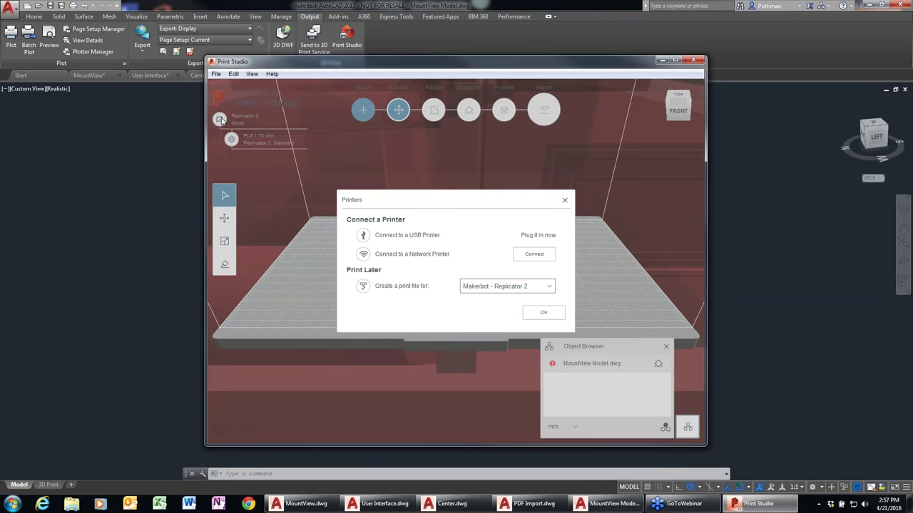
pyautogui.click(551, 289)
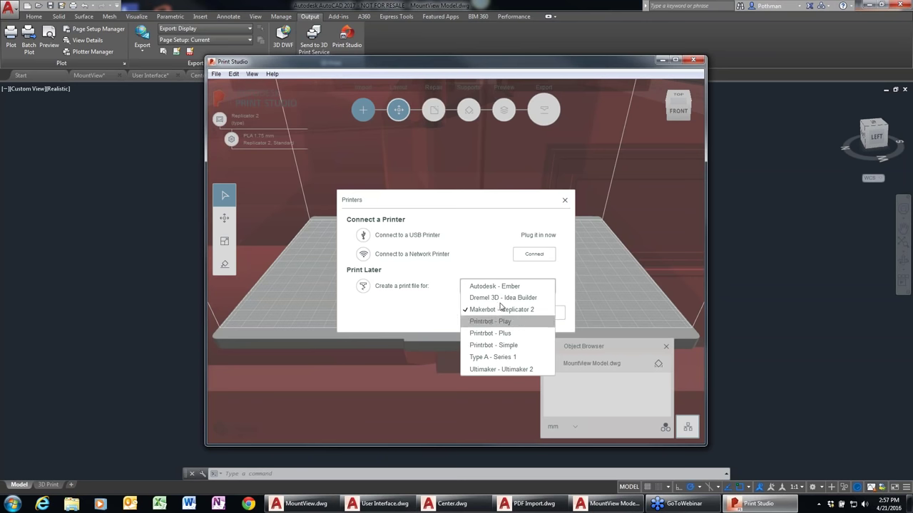
pyautogui.click(530, 274)
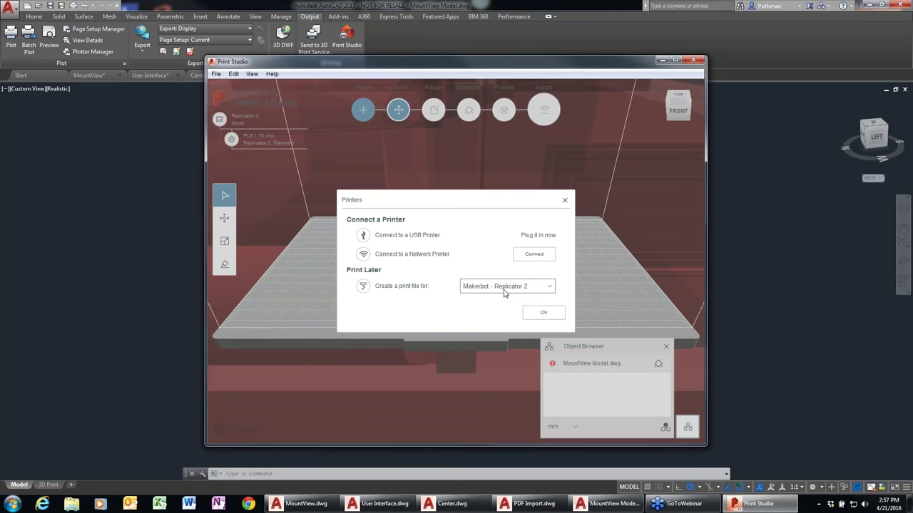
pyautogui.click(542, 314)
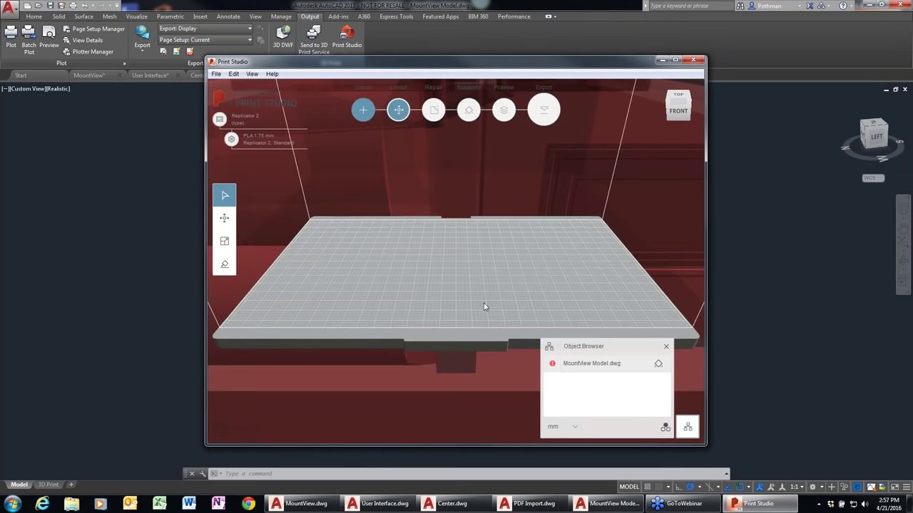
# Scale the house model to fit the printer's build volume, and close Print Studio
pyautogui.click(224, 243)
pyautogui.click(274, 274)
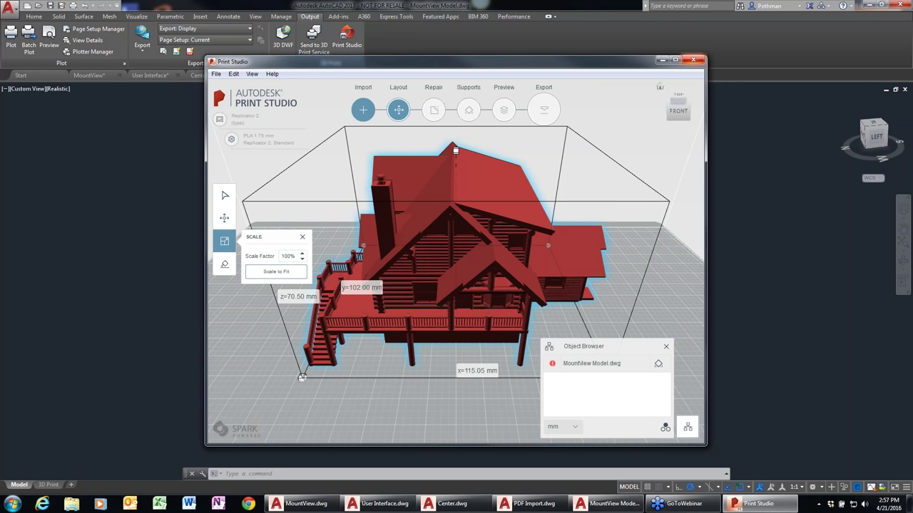
pyautogui.click(700, 64)
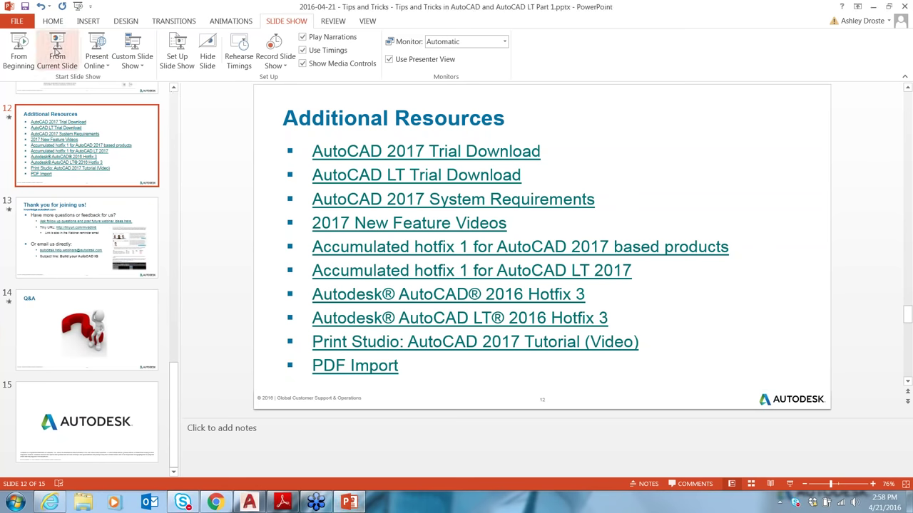
# Start the PowerPoint slide show from the Additional Resources slide
pyautogui.click(58, 57)
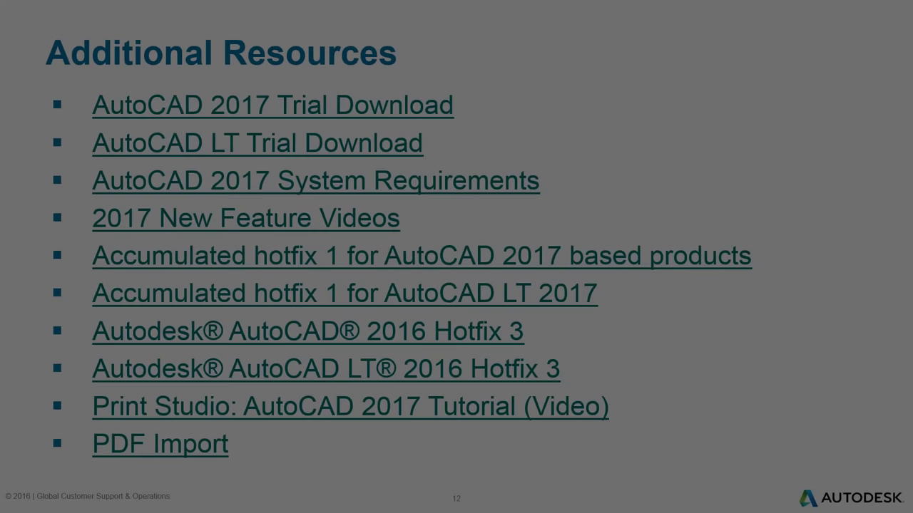